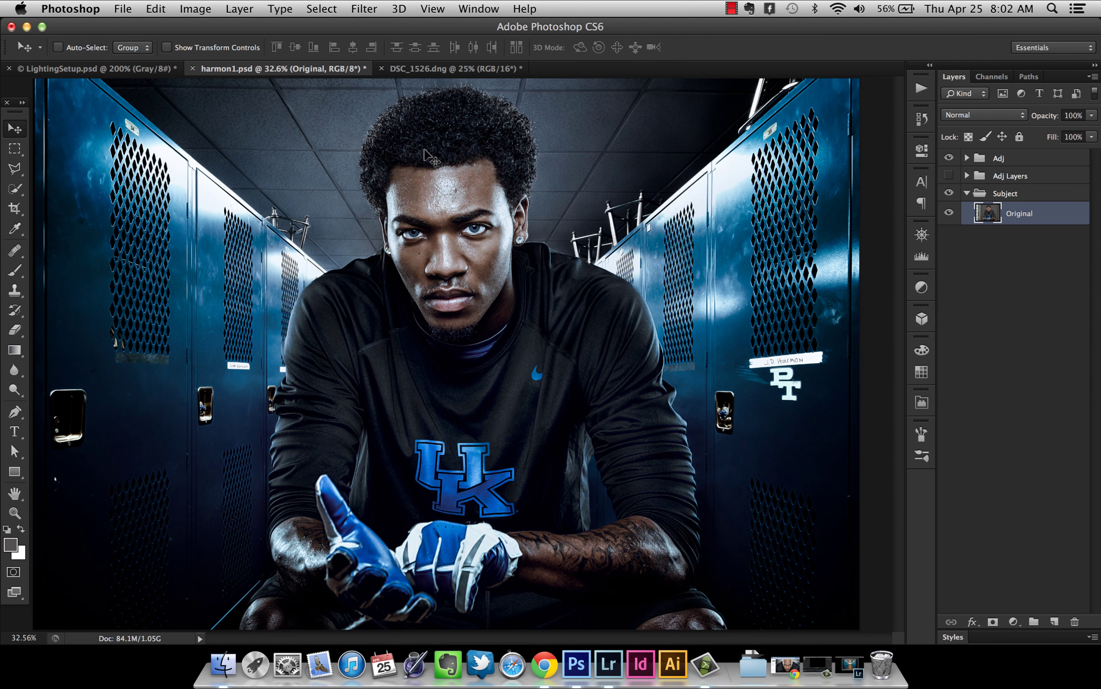
Review the finished harmon1.psd composite and the LightingSetup.psd lighting diagram.
key("super+minus")
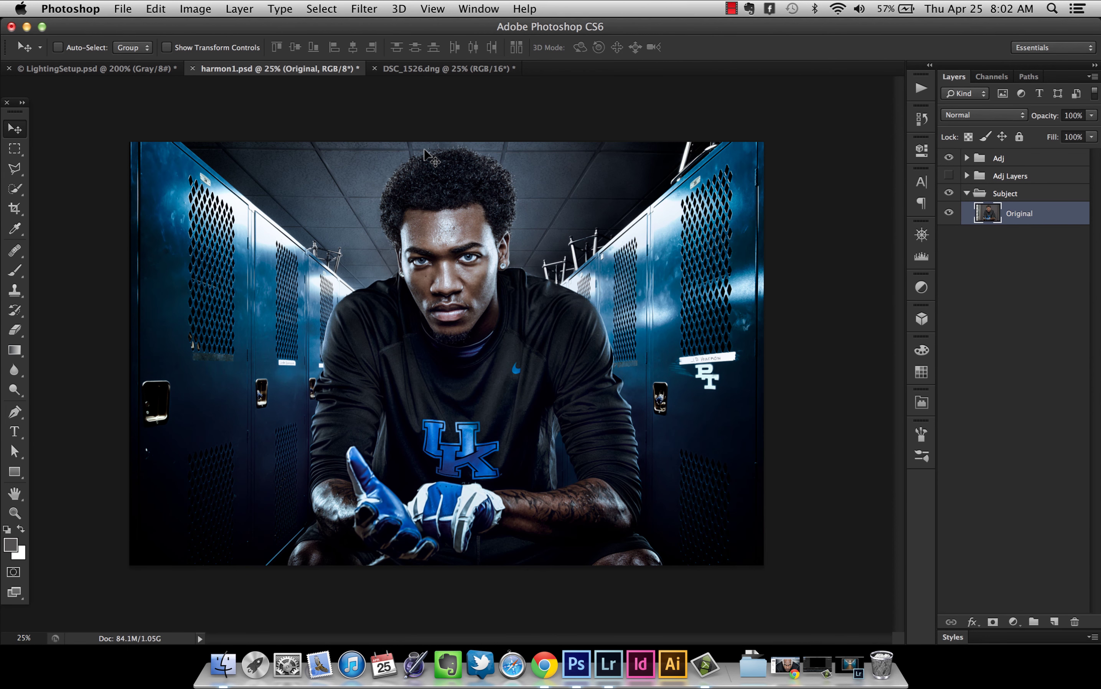
left_click(143, 73)
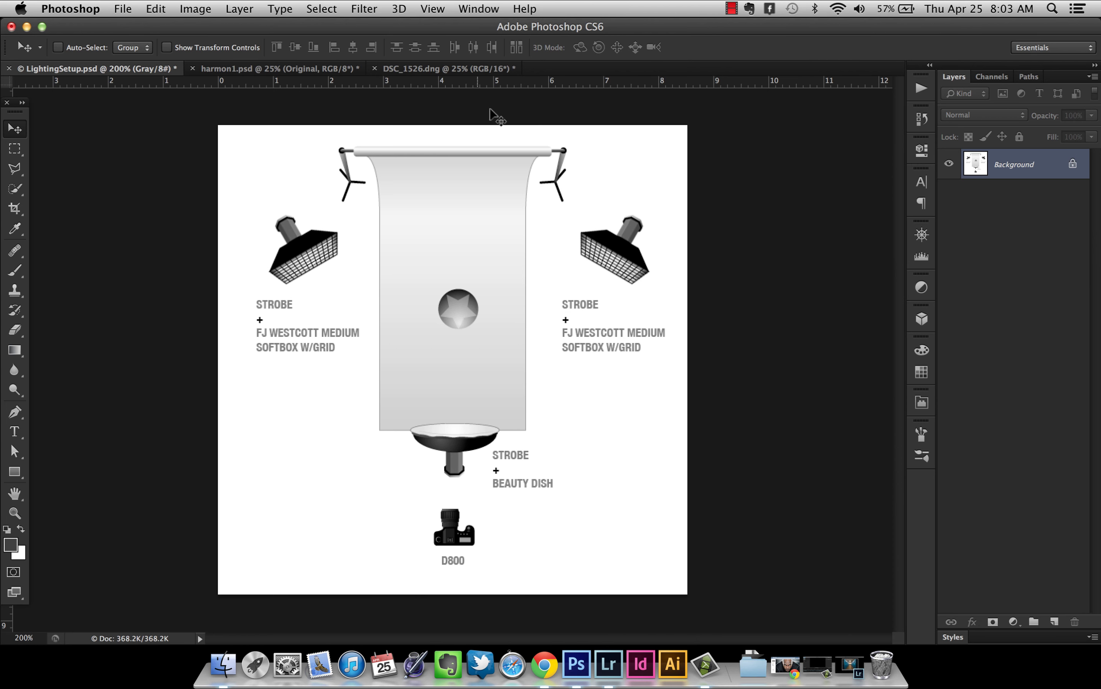
scroll(490, 107, "right", 5)
left_click(647, 31)
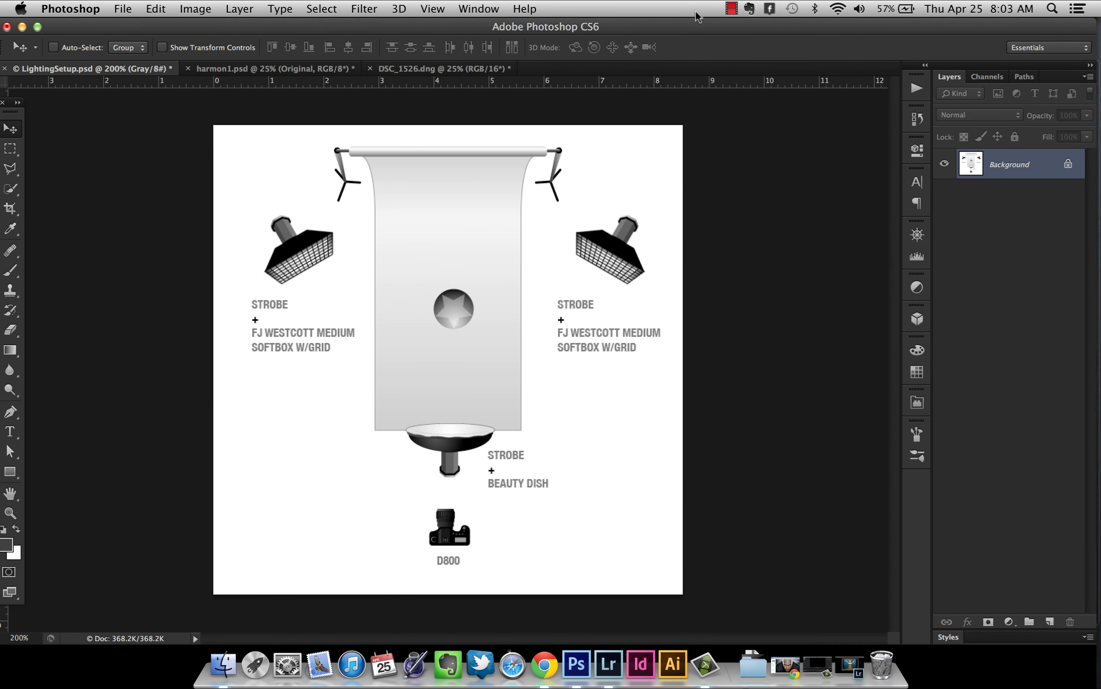
left_click(252, 70)
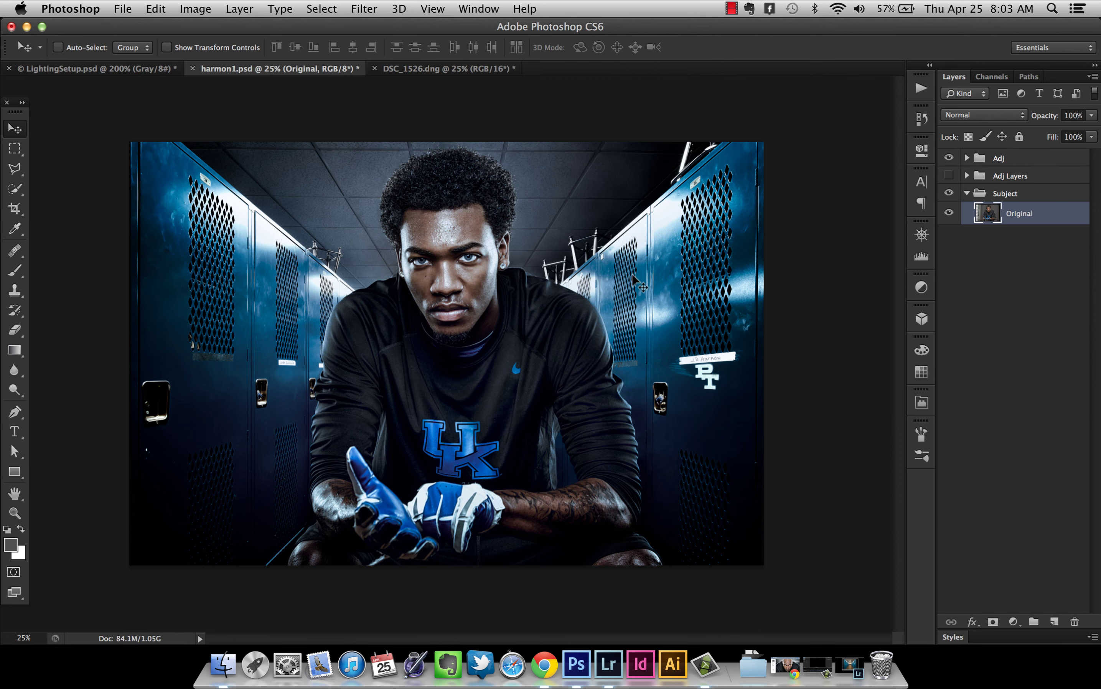
Hide the Adj group in harmon1.psd and view the locker room photo DSC_1526.dng for comparison.
left_click(949, 158)
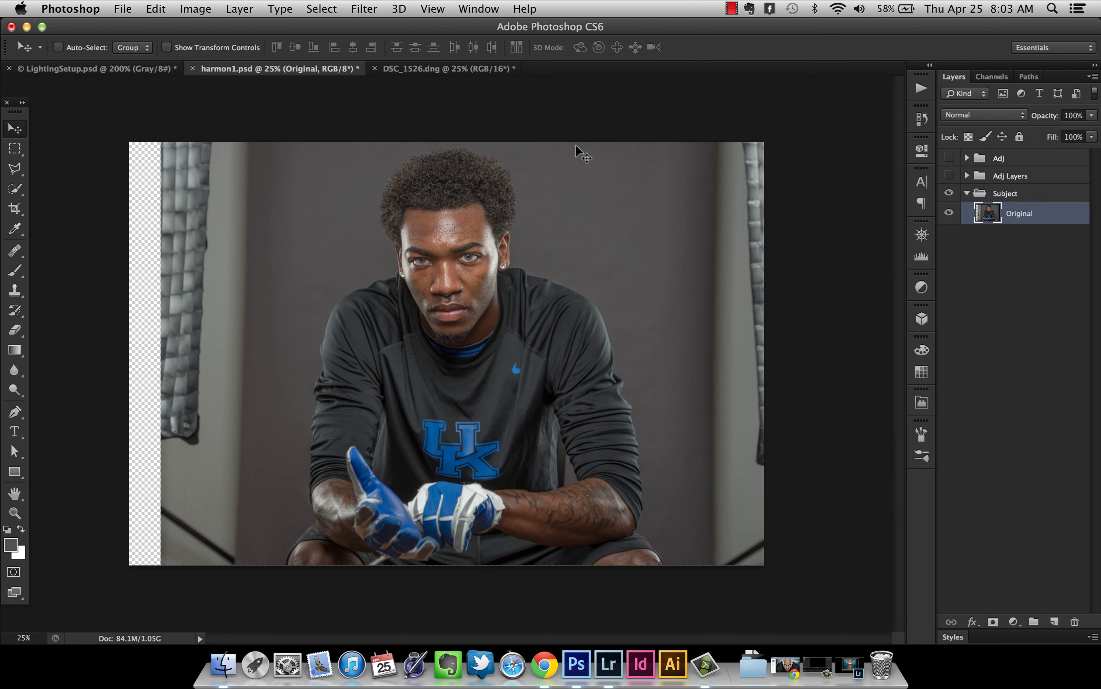
left_click(465, 70)
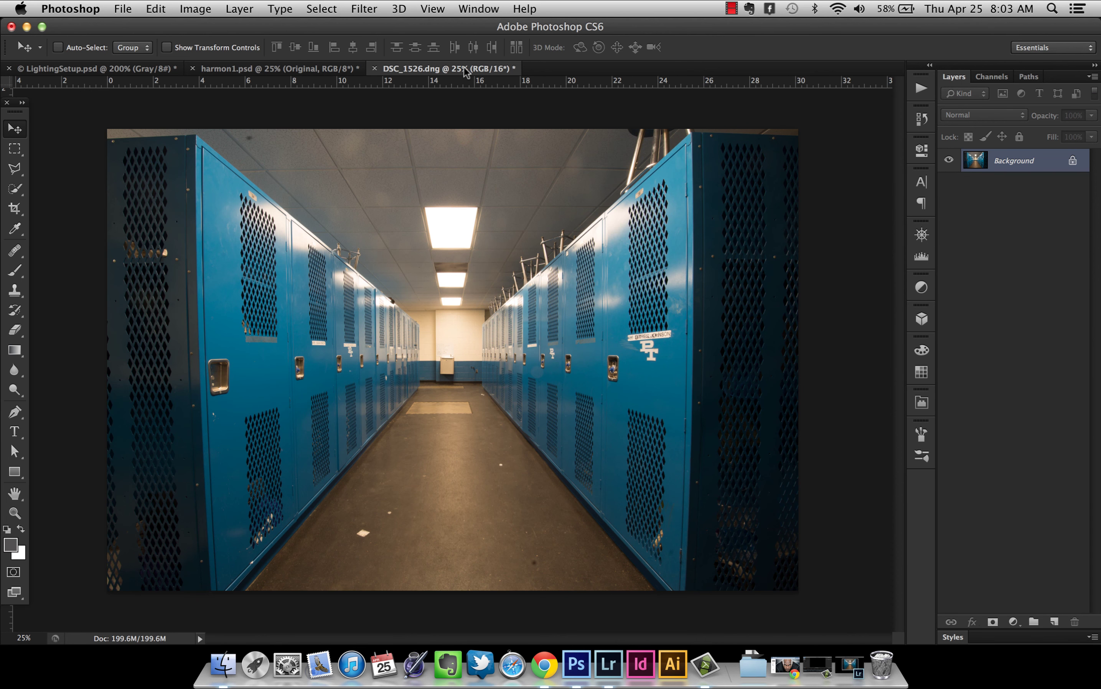
left_click(299, 68)
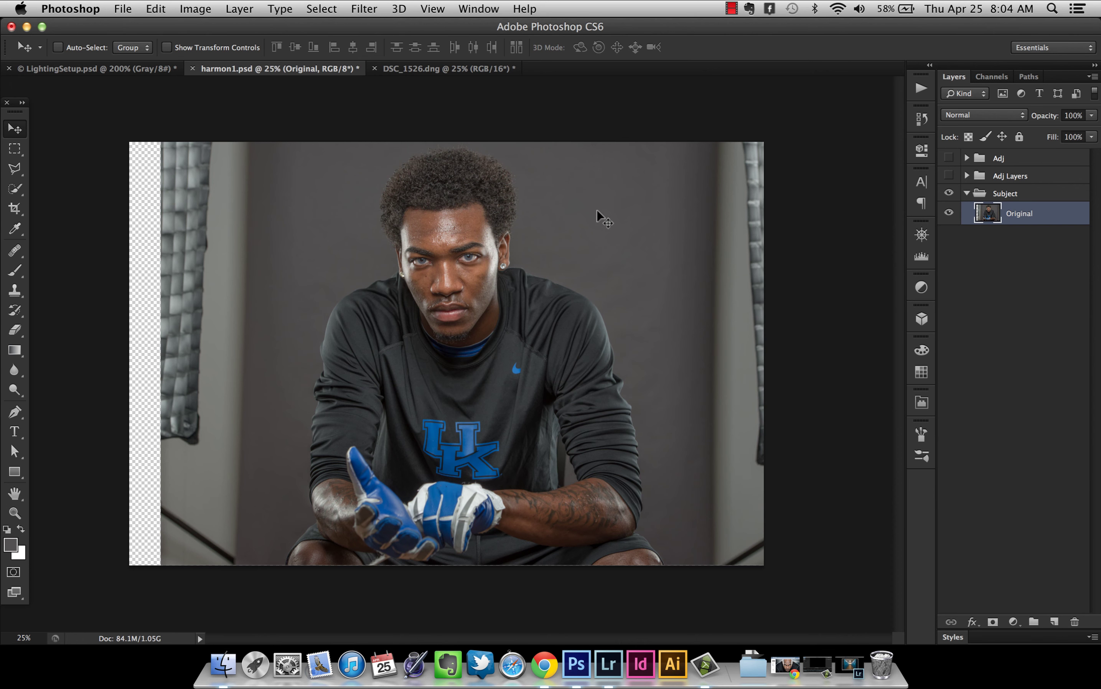
Create a new layer above the Original layer and name it Grey BG.
key("i")
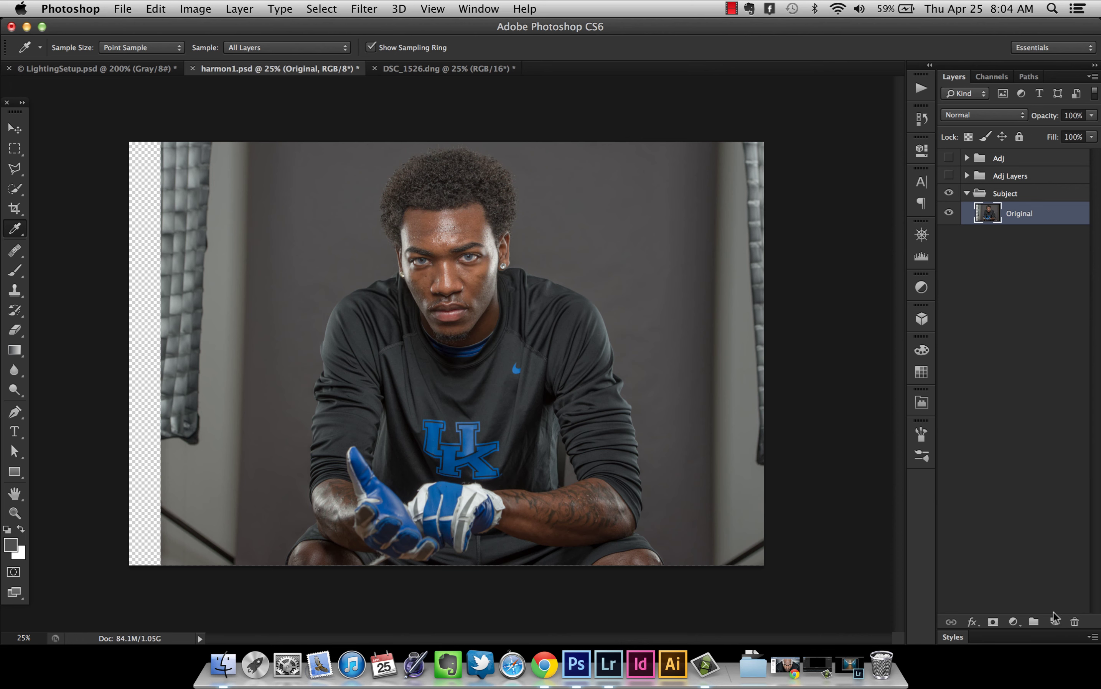
key("super+shift+n")
key("Return")
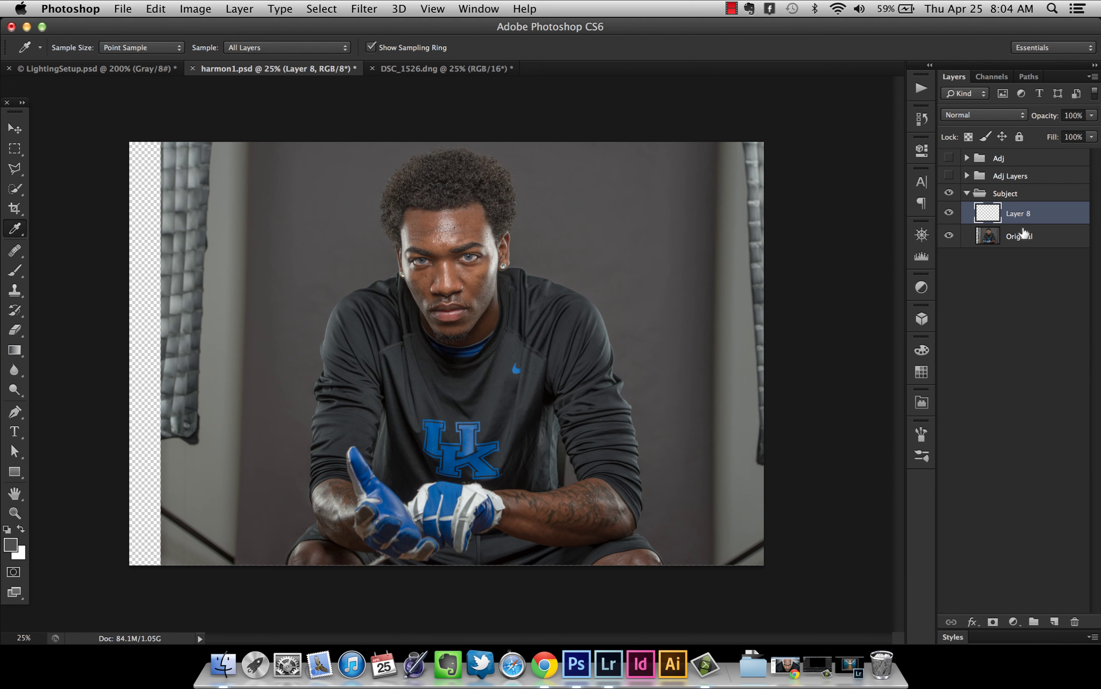
double_click(1014, 214)
type("Grey BG")
key("Return")
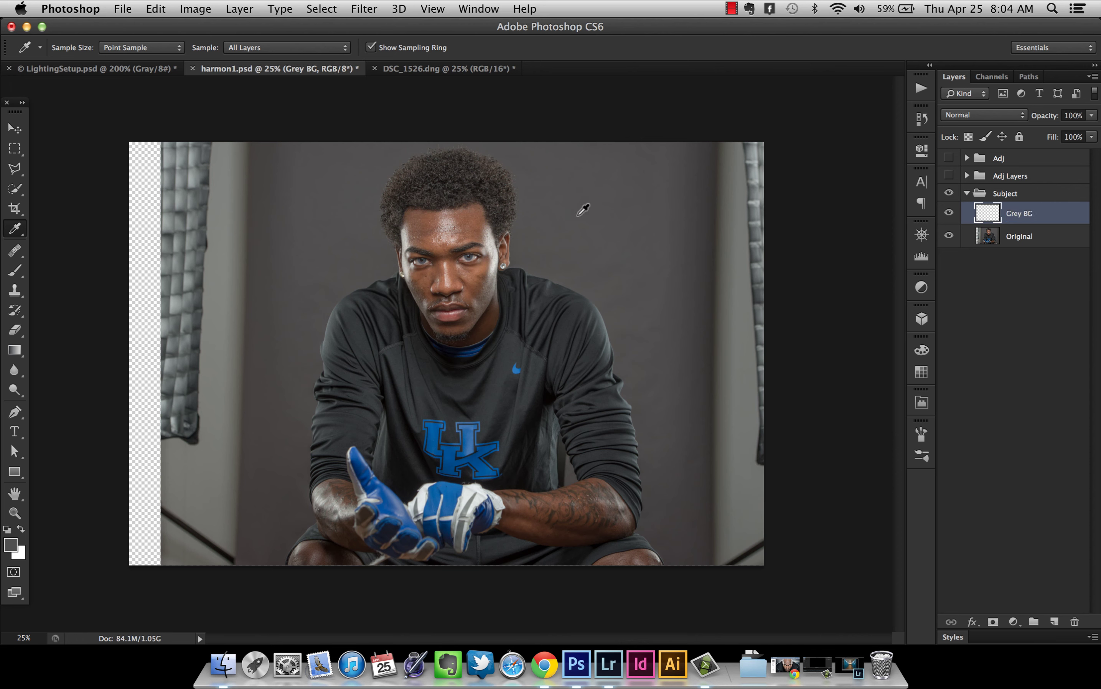
Fill the Grey BG layer with the grey foreground color at 100% opacity and place it beneath the Original layer.
left_click(160, 8)
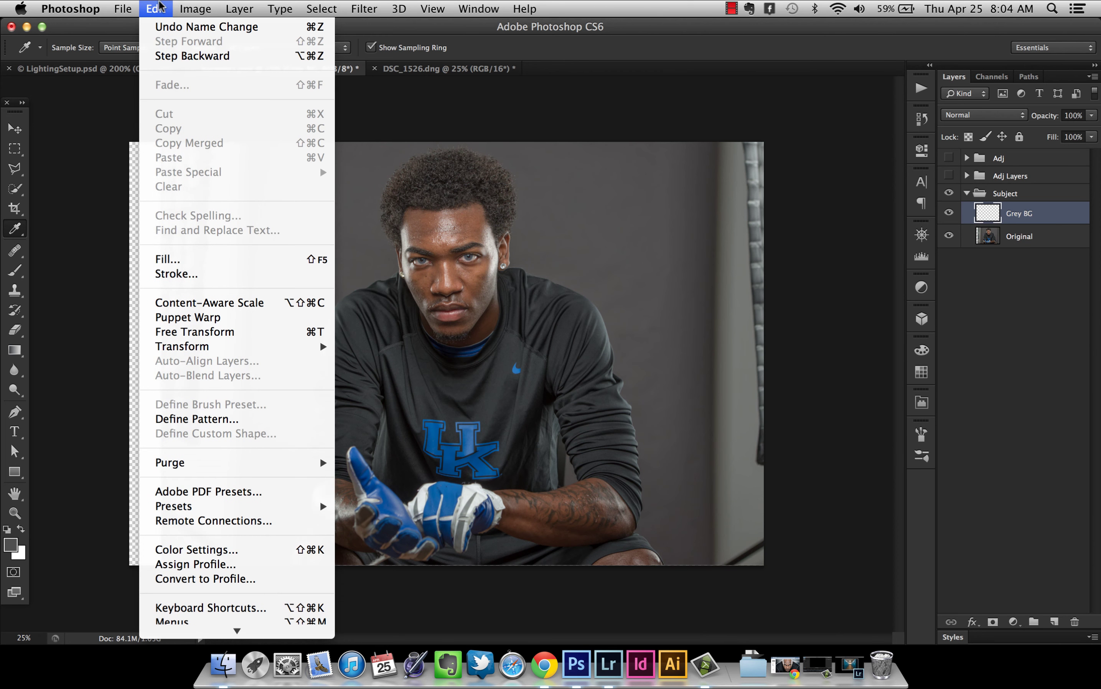
left_click(167, 259)
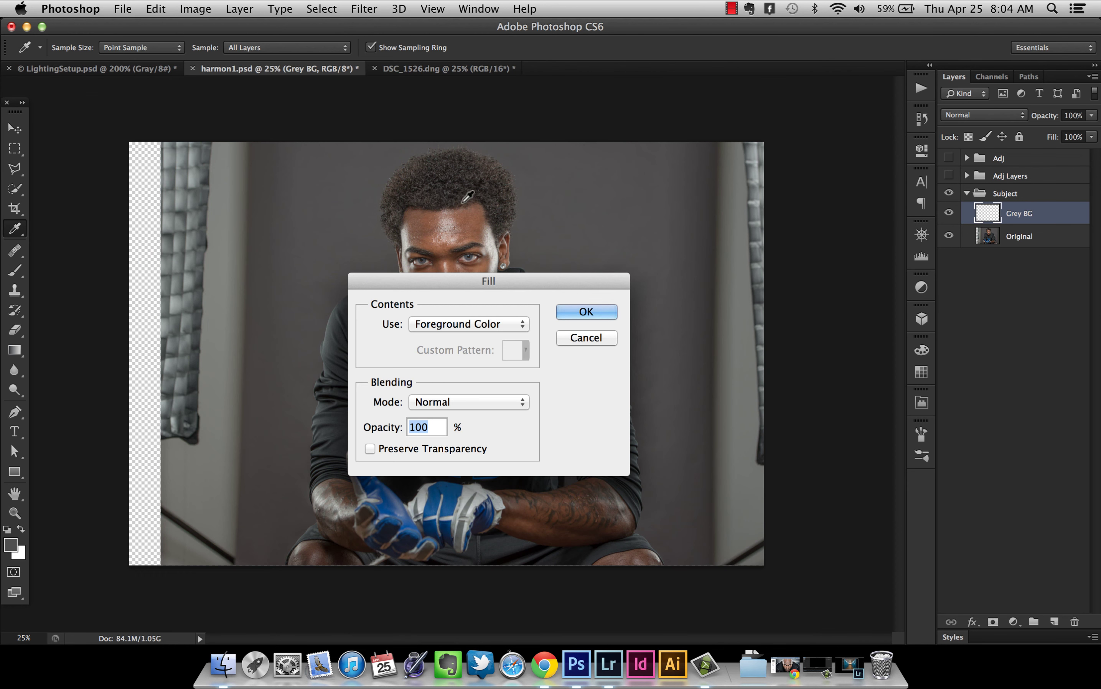
left_click(448, 324)
left_click(455, 325)
left_click(585, 314)
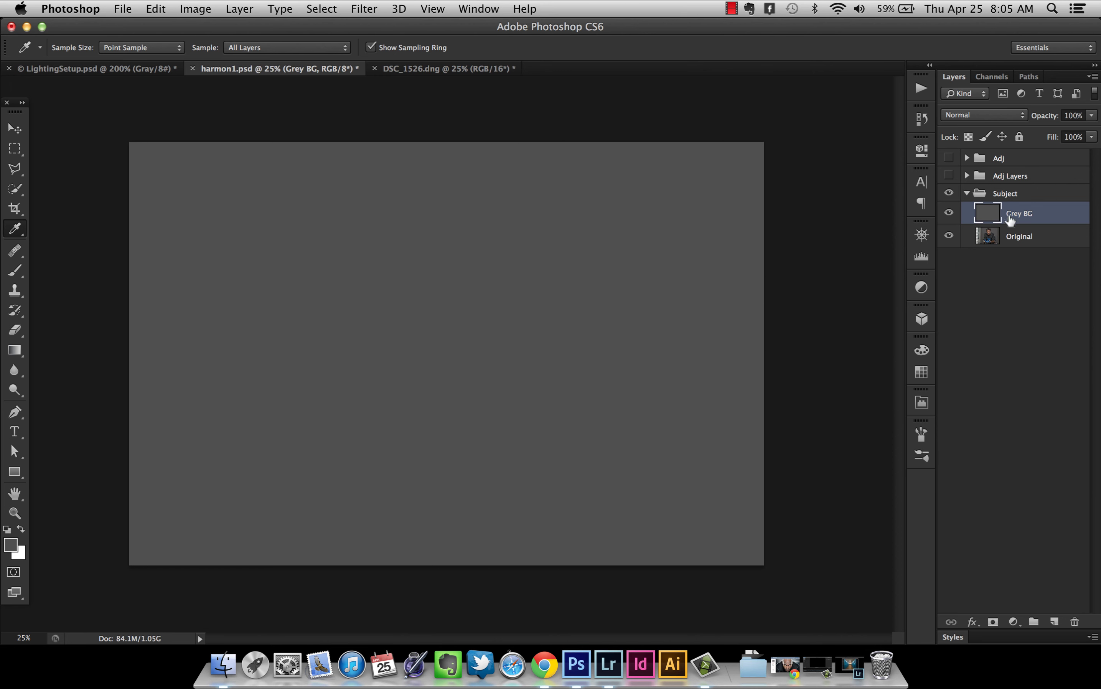
left_click_drag(1047, 240, 1020, 221)
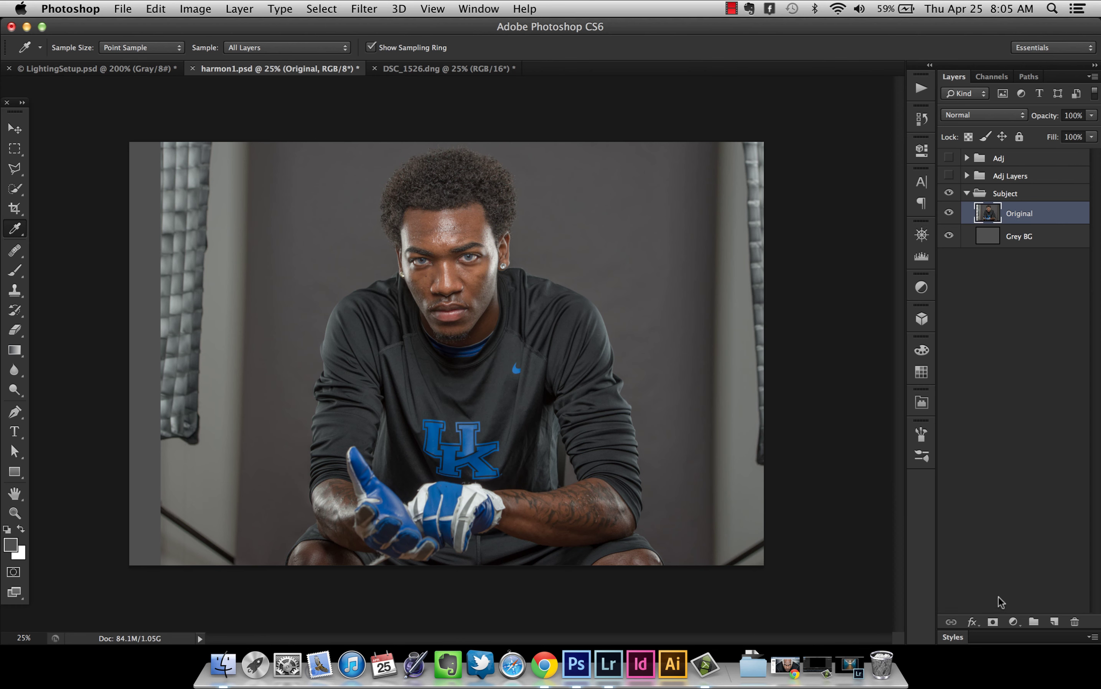
Add a mask to the Original layer and fade out both studio sides with linear black-to-white gradients in Multiply mode.
left_click(991, 622)
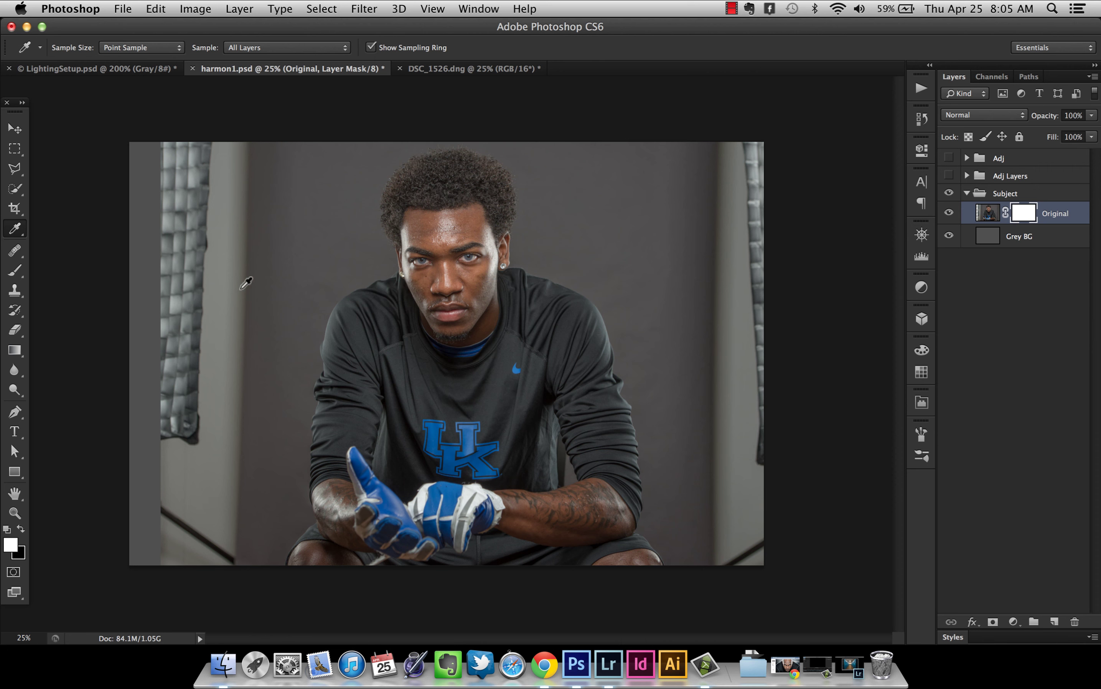
key("g")
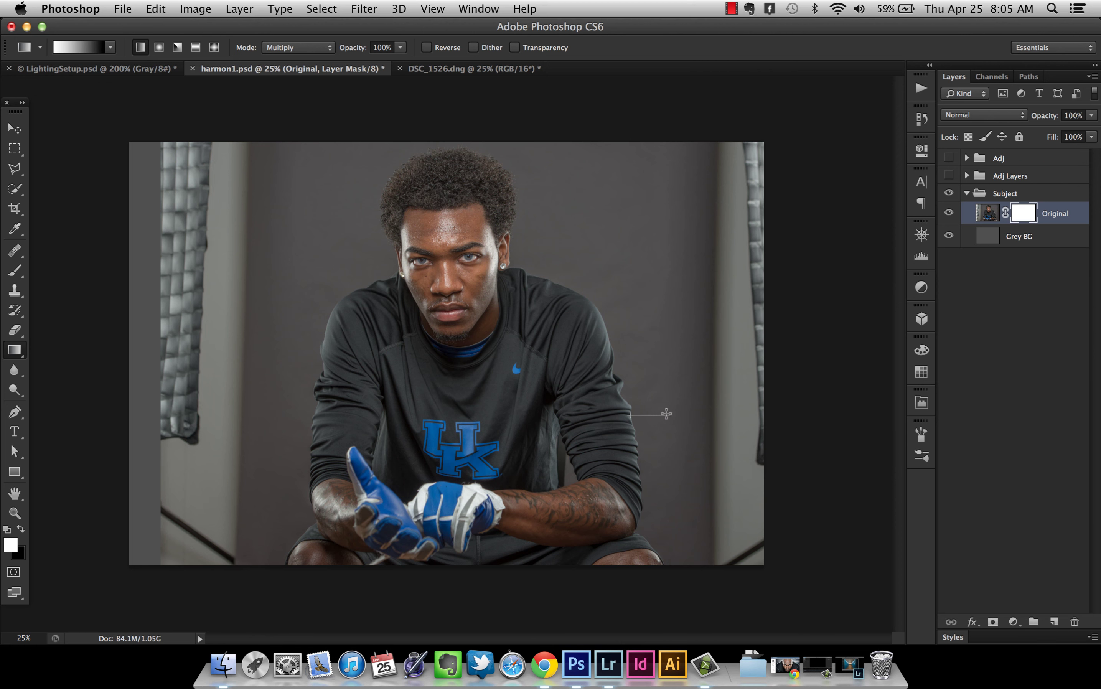
left_click_drag(710, 410, 710, 411)
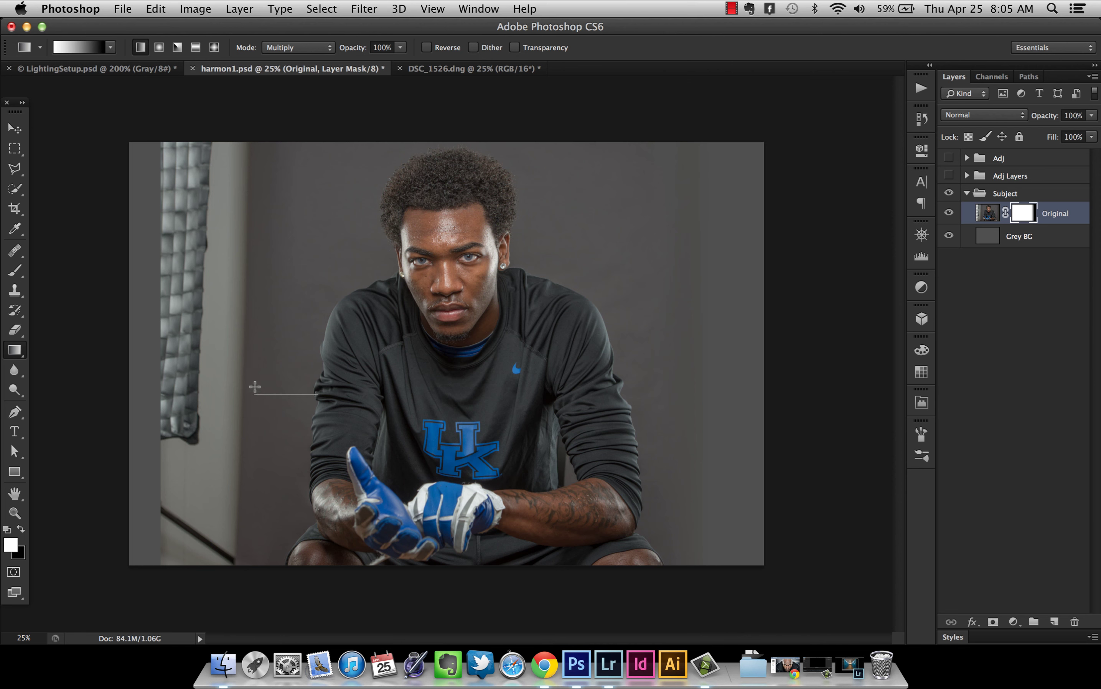
left_click_drag(254, 387, 254, 388)
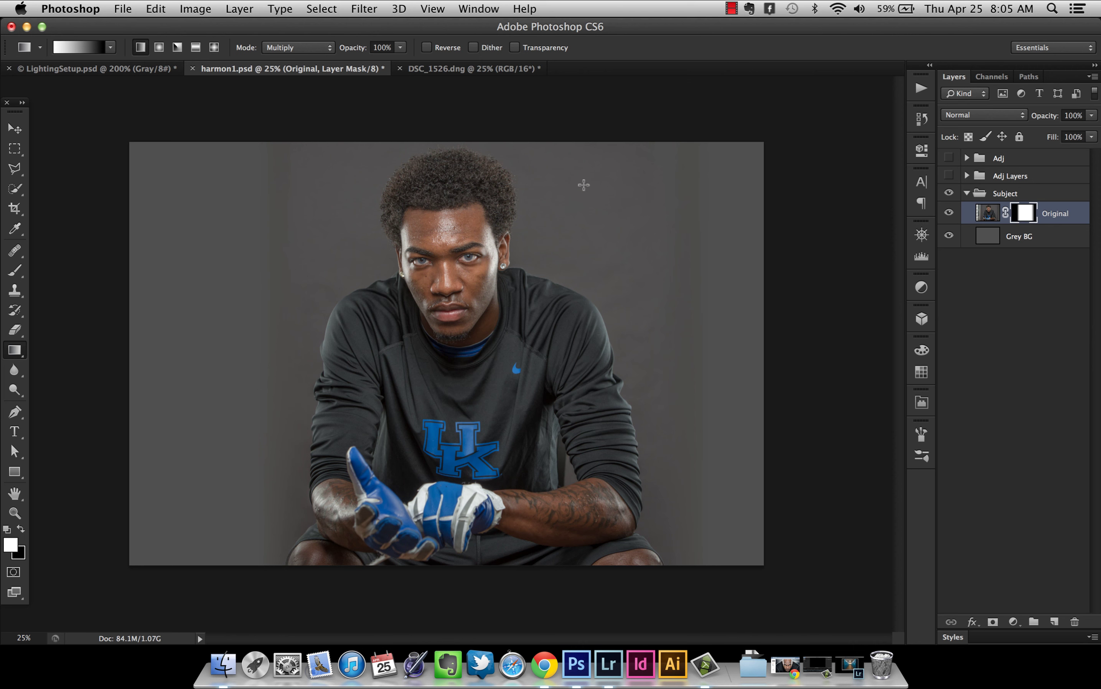
key("z")
left_click(568, 184)
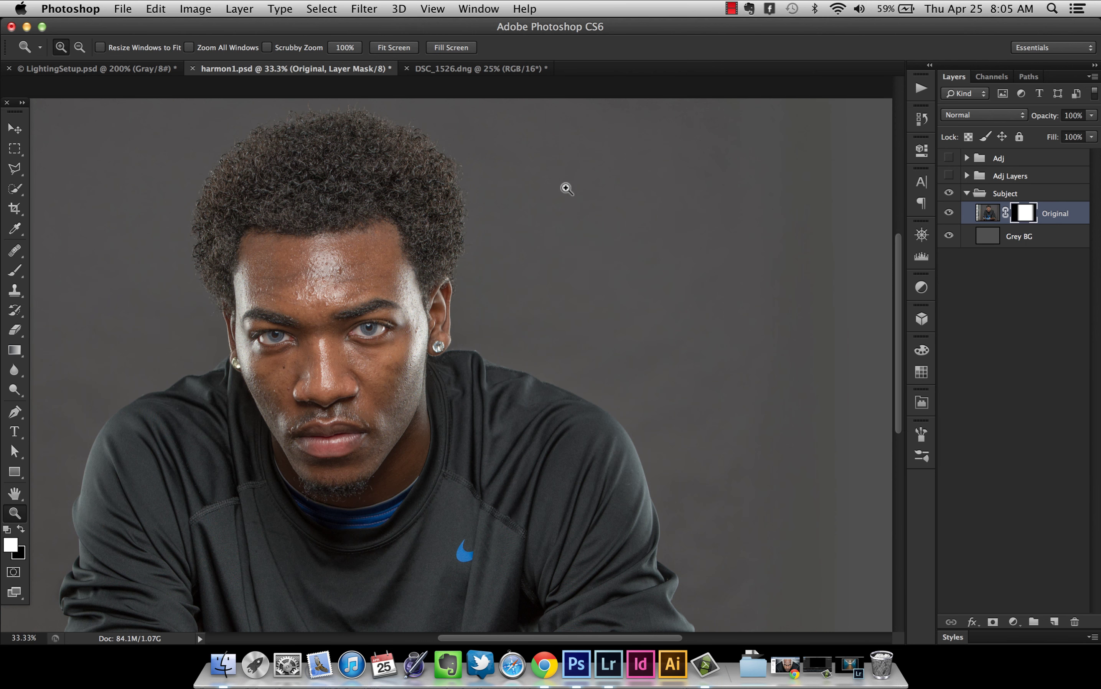
left_click(588, 301, "alt")
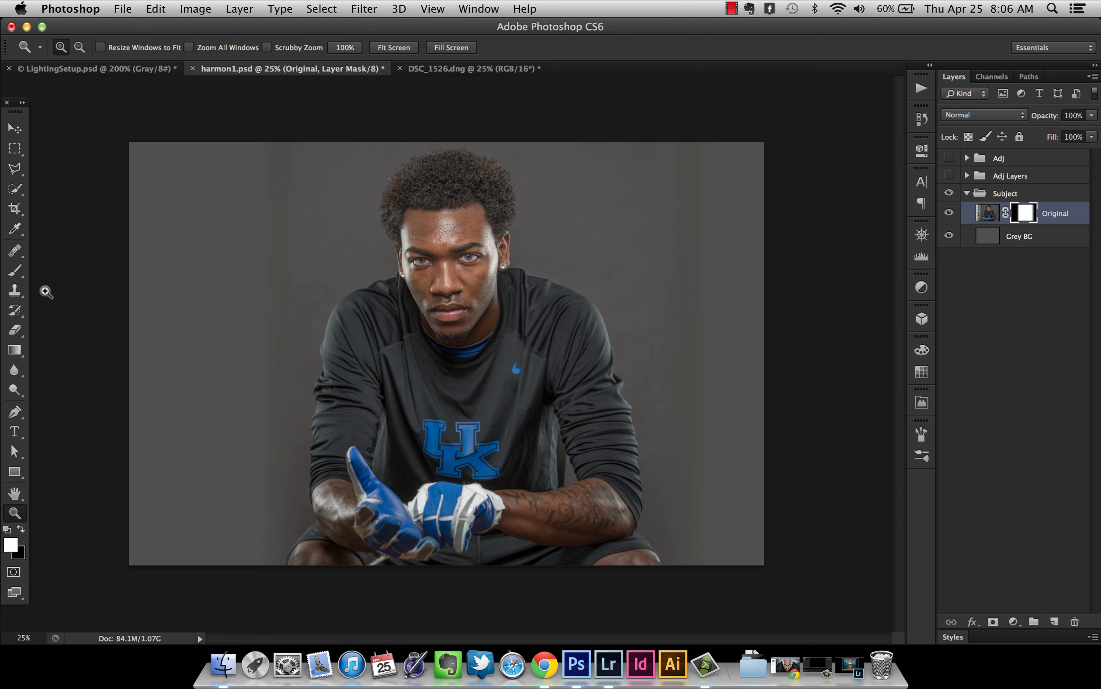
Paint black on the Original layer's mask around the subject with a soft 1200 px brush to hide the remaining studio backdrop.
left_click(14, 272)
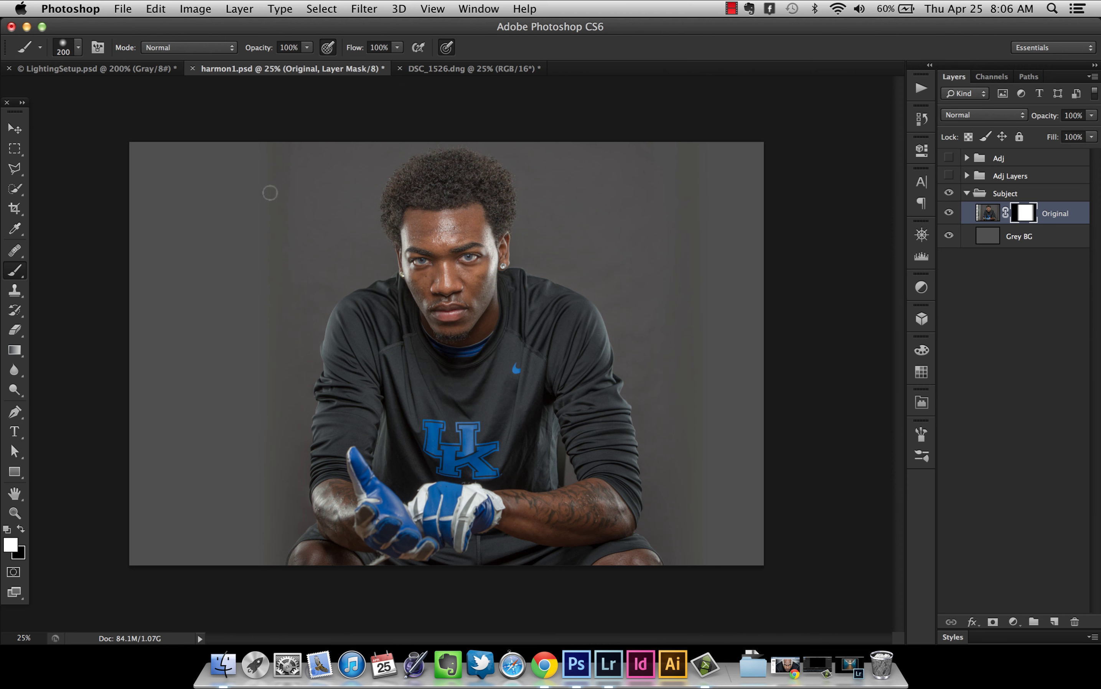
key("bracketright")
key("bracketright")
key("bracketright")
key("bracketright")
key("bracketright")
key("bracketright")
key("bracketright")
key("bracketright")
key("bracketright")
left_click(67, 49)
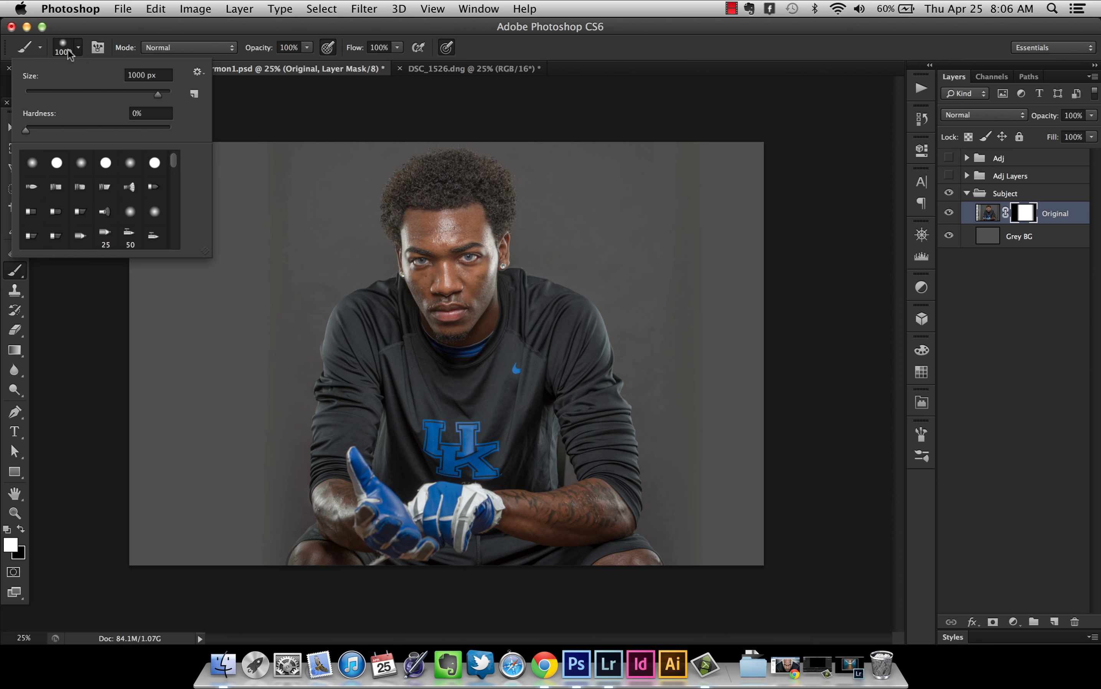
left_click(67, 52)
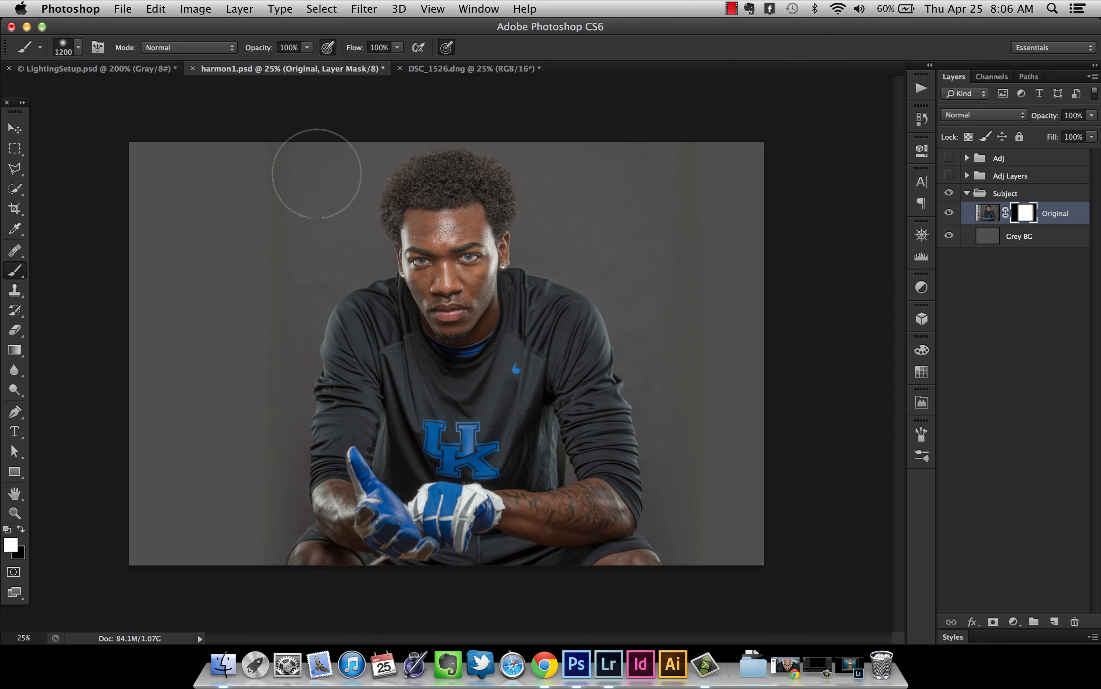
key("x")
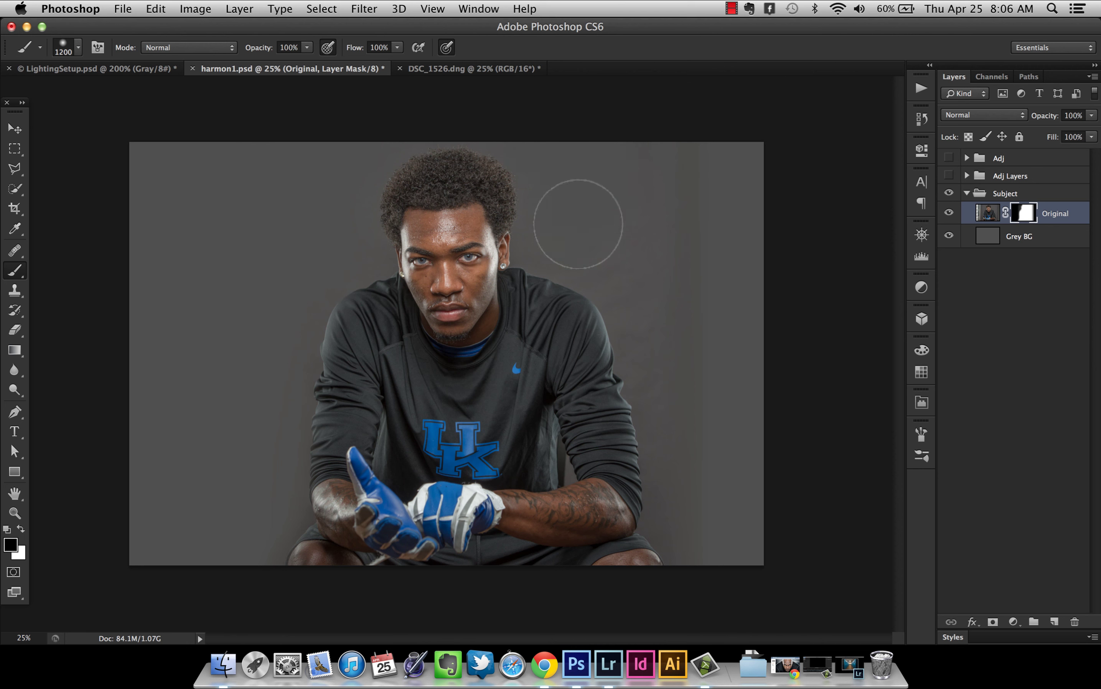
left_click_drag(660, 291, 718, 519)
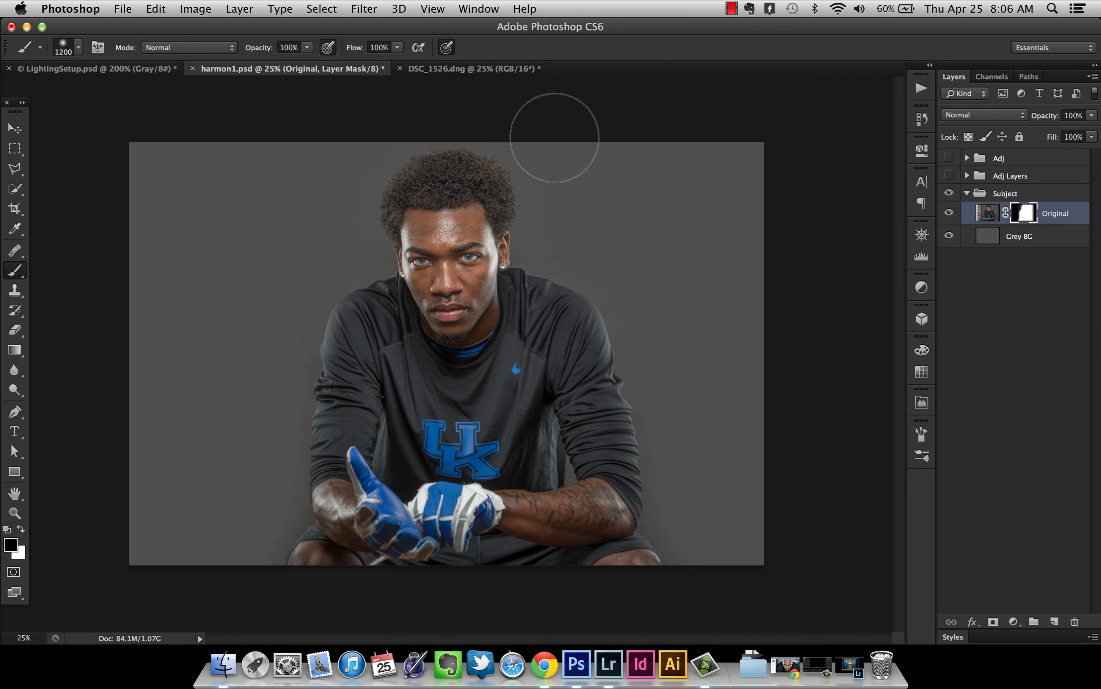
mouse_move(703, 498)
left_mouse_down()
mouse_move(754, 208)
mouse_move(663, 162)
mouse_move(535, 173)
left_mouse_up()
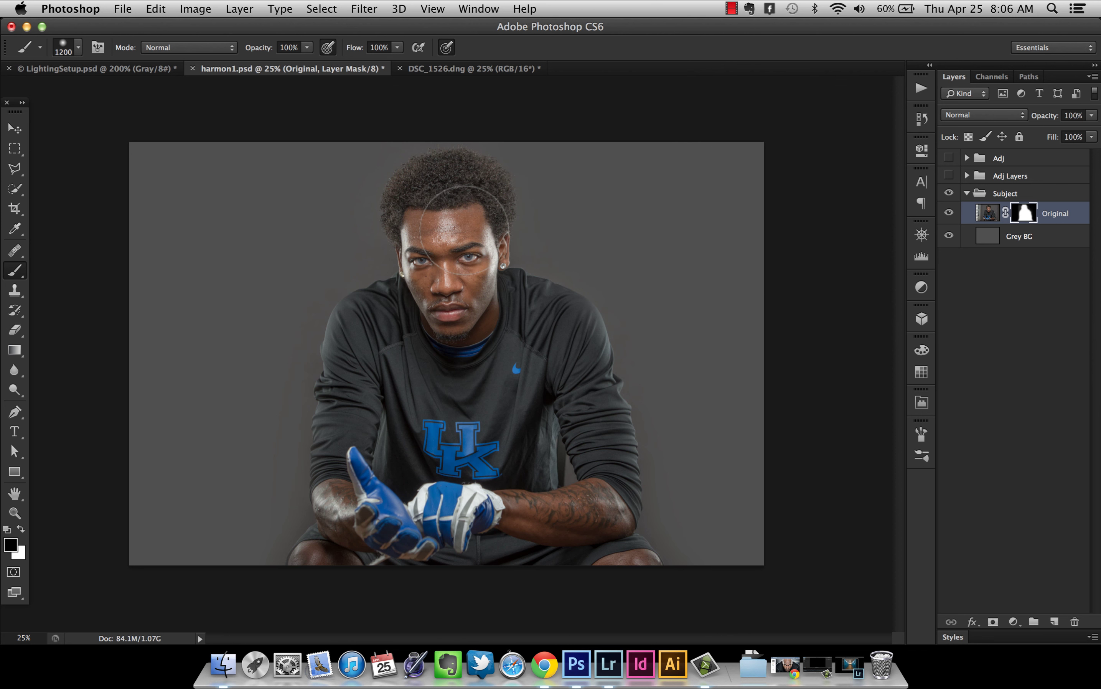
Switch the mask brush color to white and reduce the brush size to 250 px.
key("x")
key("bracketleft")
key("bracketleft")
key("bracketleft")
key("bracketleft")
key("bracketleft")
key("bracketleft")
key("bracketleft")
key("bracketleft")
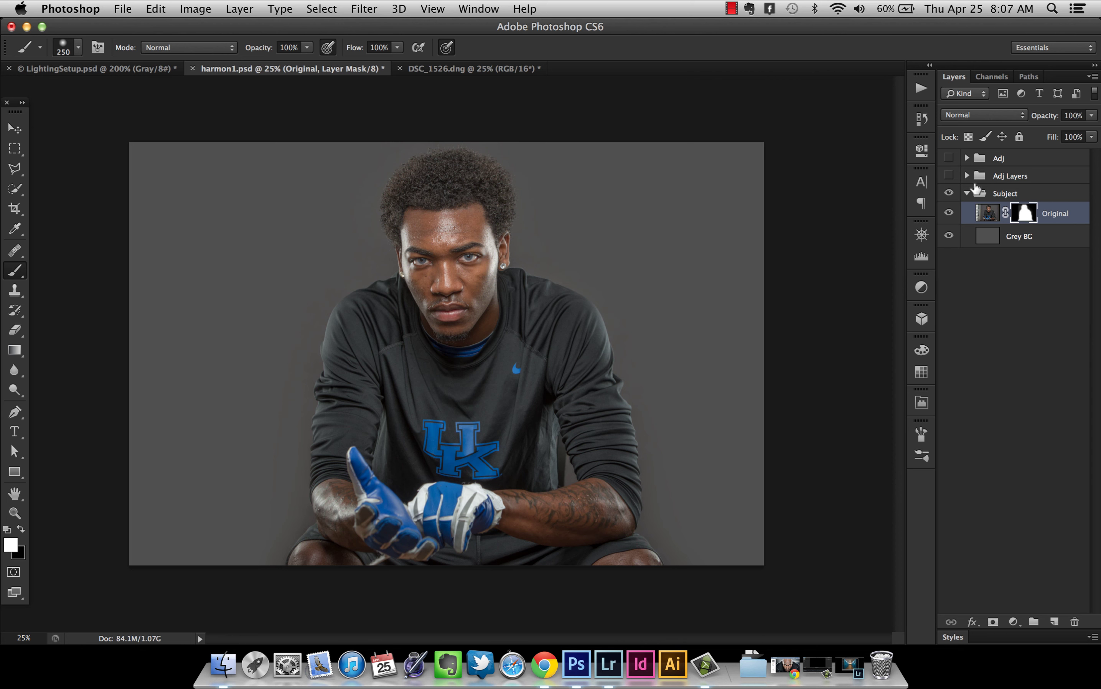
Merge the Original and Grey BG layers into a single layer.
key("x")
left_click(1043, 242, "shift")
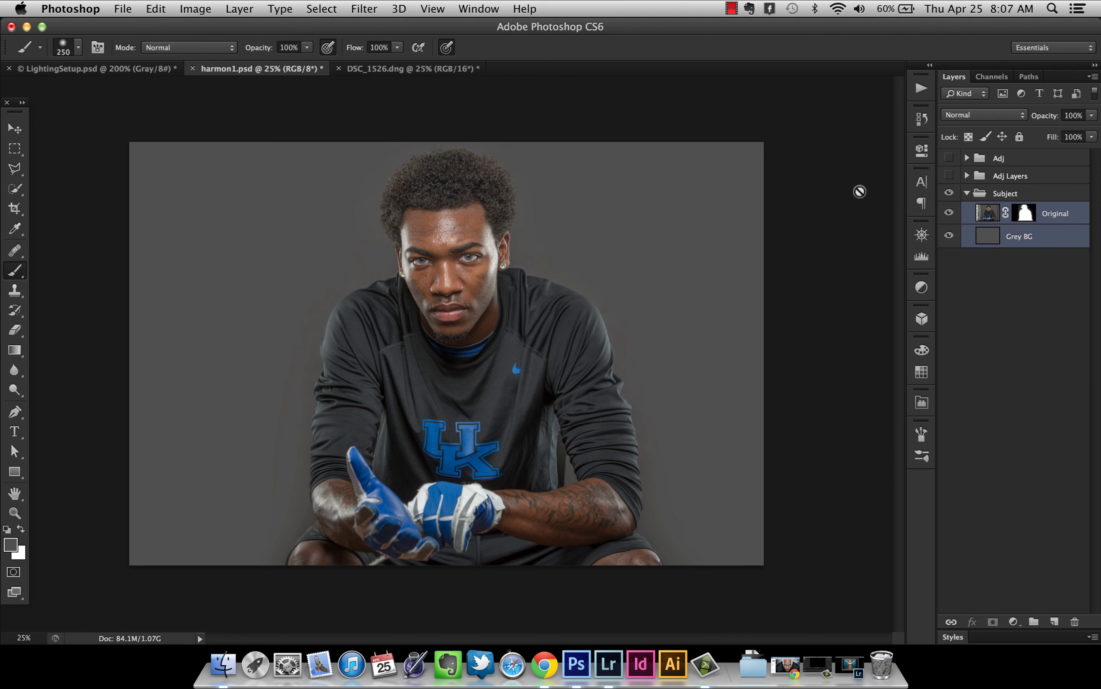
key("ctrl+e")
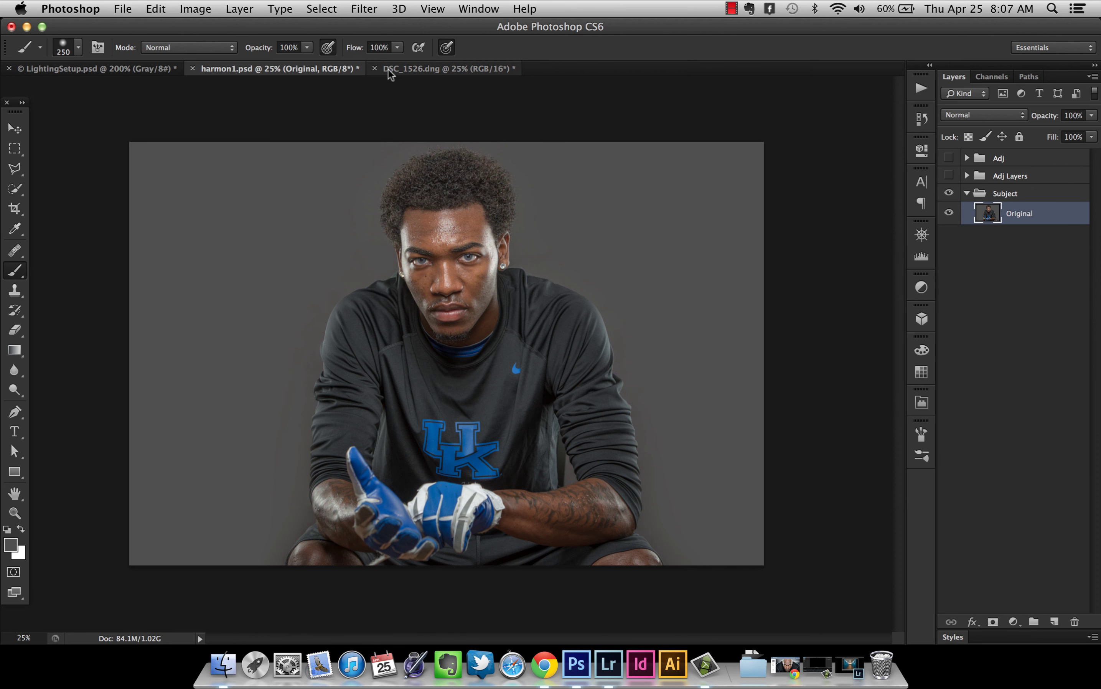
Apply Lens Correction to the DSC_1526.dng locker room photo with Geometric Distortion and Auto Scale Image enabled.
left_click(404, 72)
key("v")
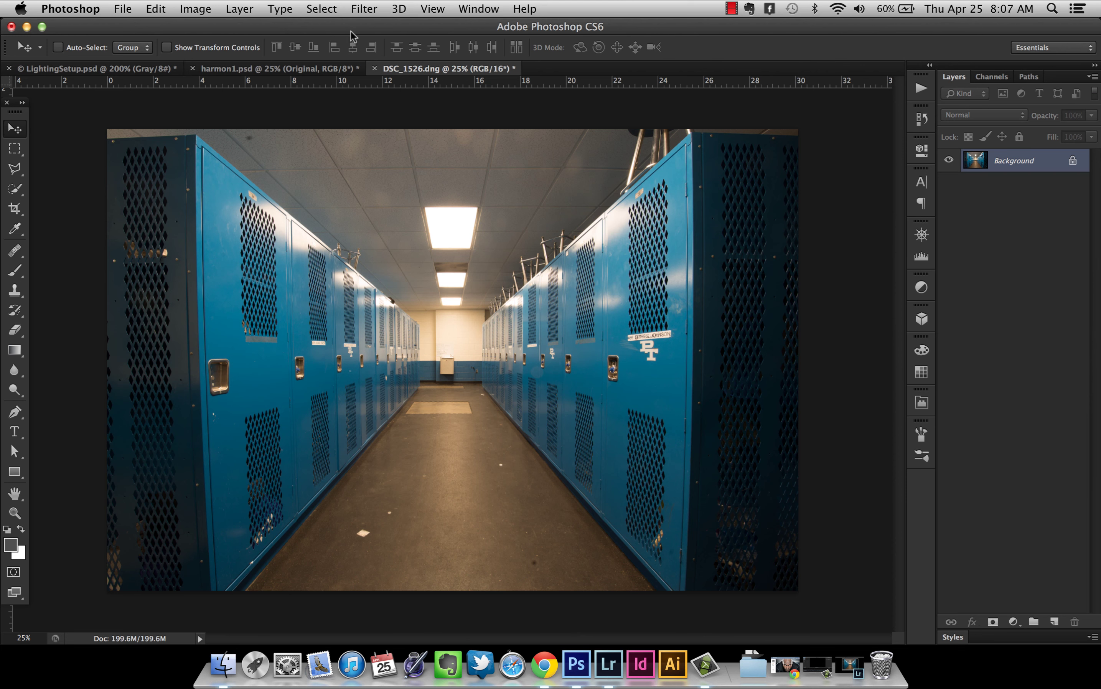
left_click(364, 10)
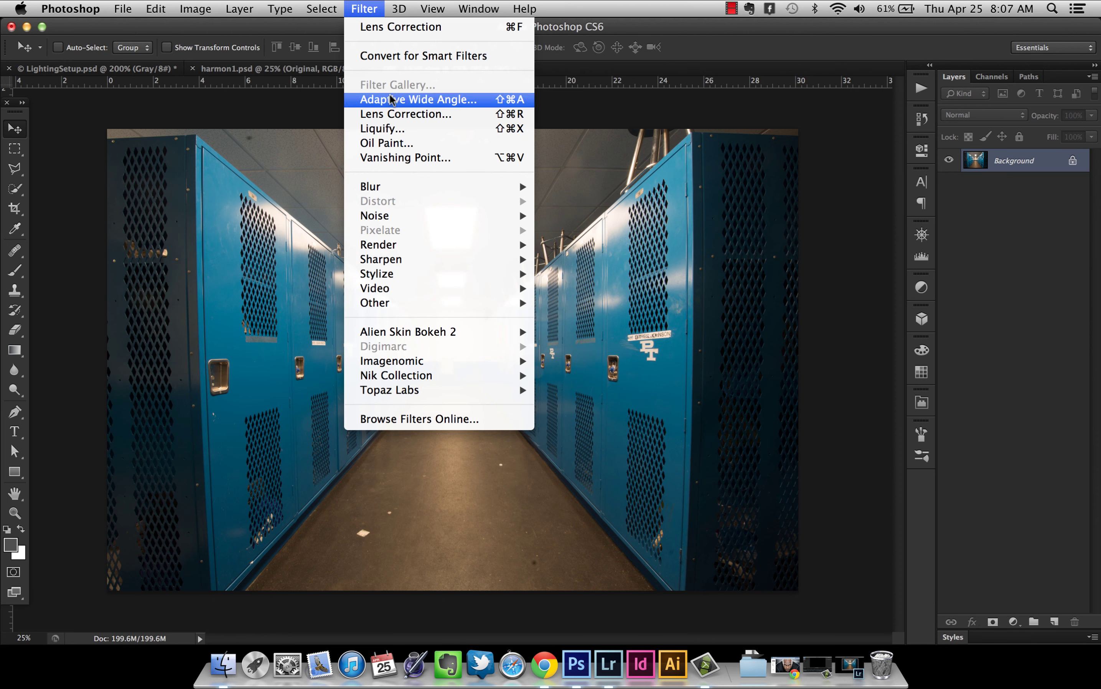
left_click(382, 115)
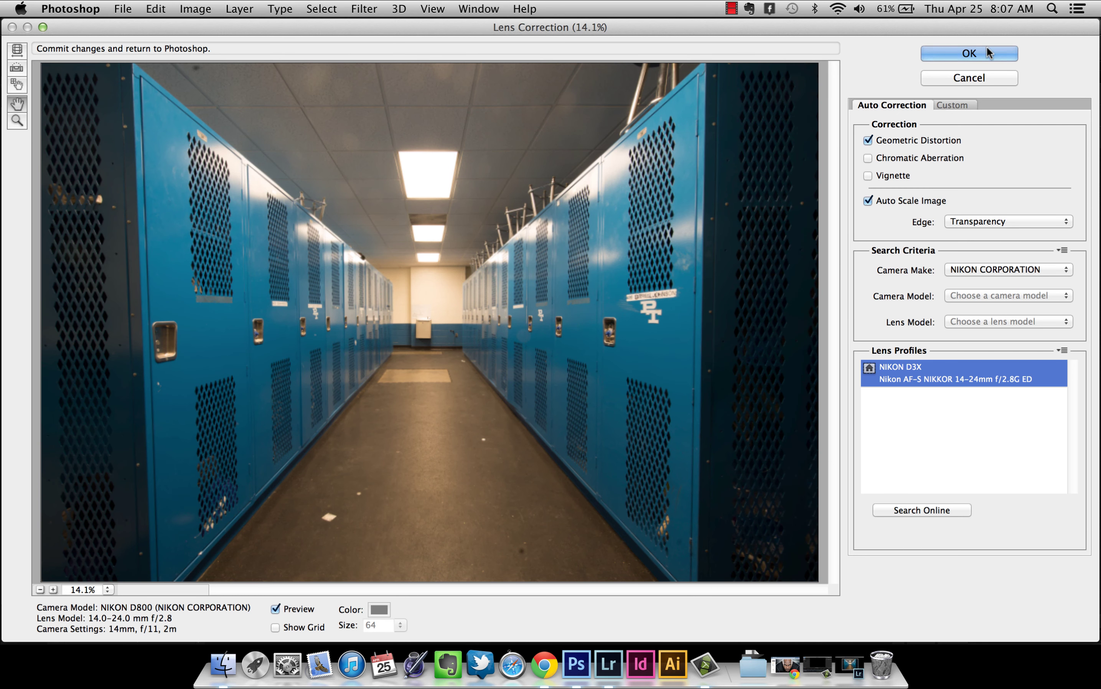
key("Return")
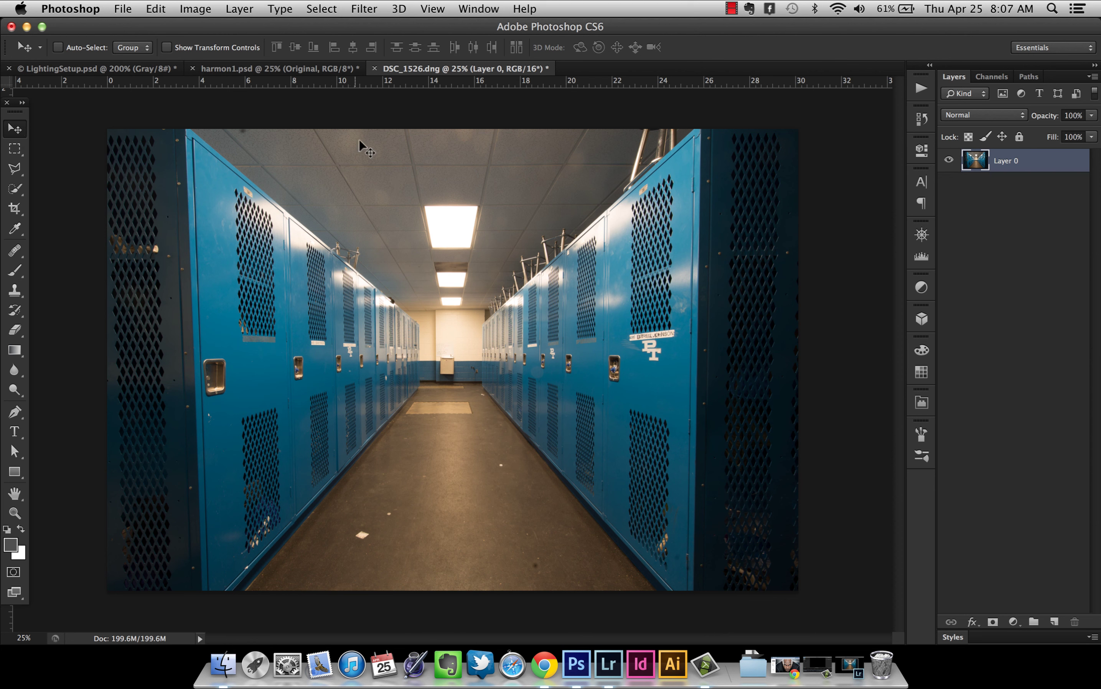
Copy the corrected locker room image into harmon1.psd above the Original layer and position it to cover the canvas.
left_click(321, 71)
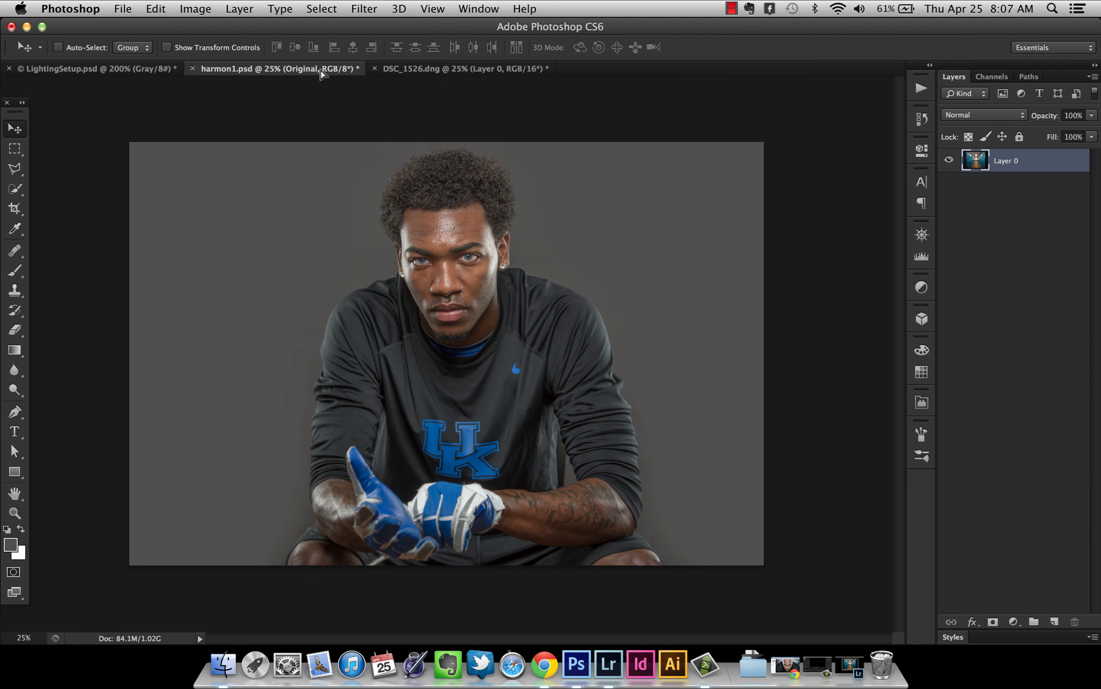
left_click_drag(359, 163, 388, 174)
left_click_drag(575, 258, 565, 235)
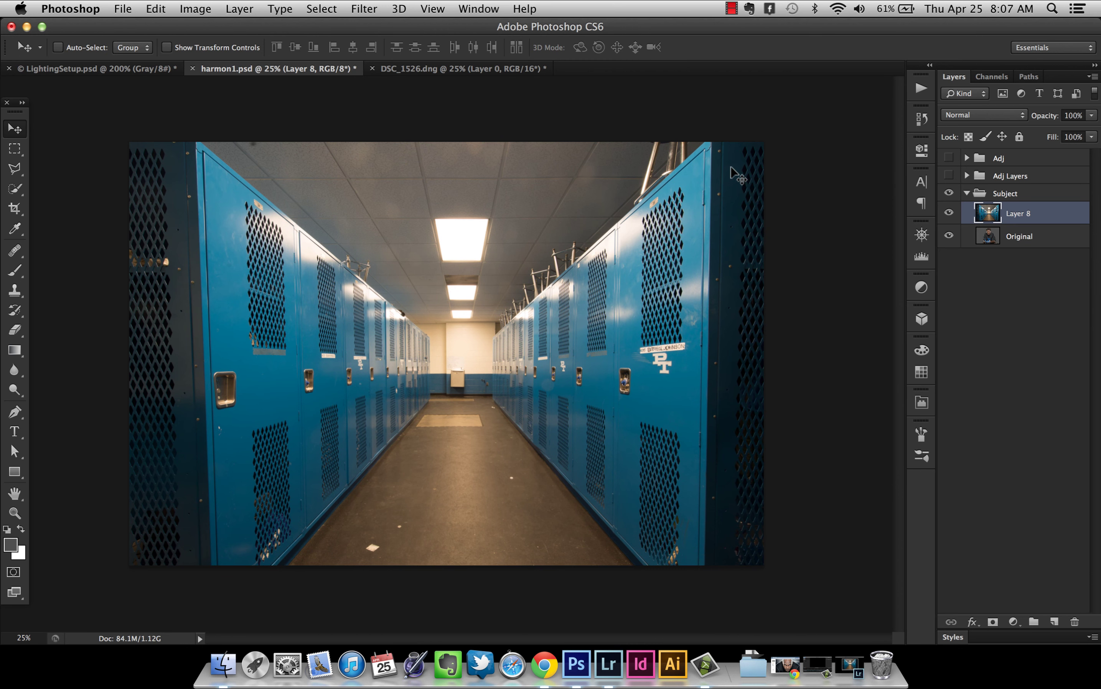
Rename the locker room layer, Layer 8, as Lockers.
double_click(1019, 214)
type("Lockers")
key("Return")
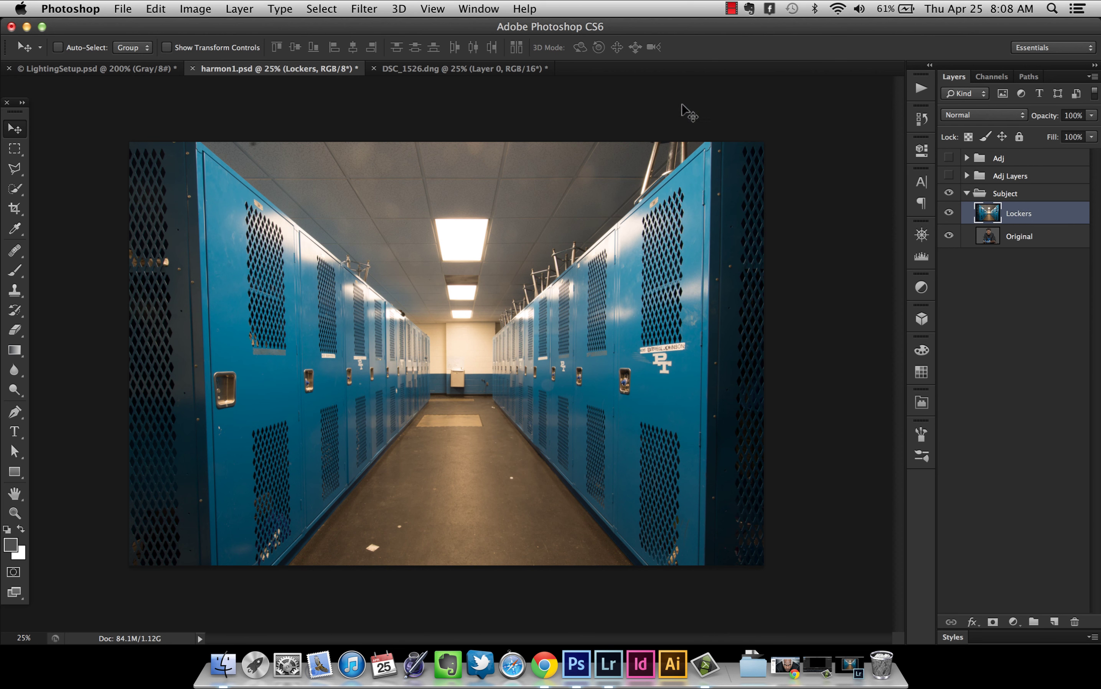
Switch the document display to full screen mode with the menu bar kept available.
key("super+minus")
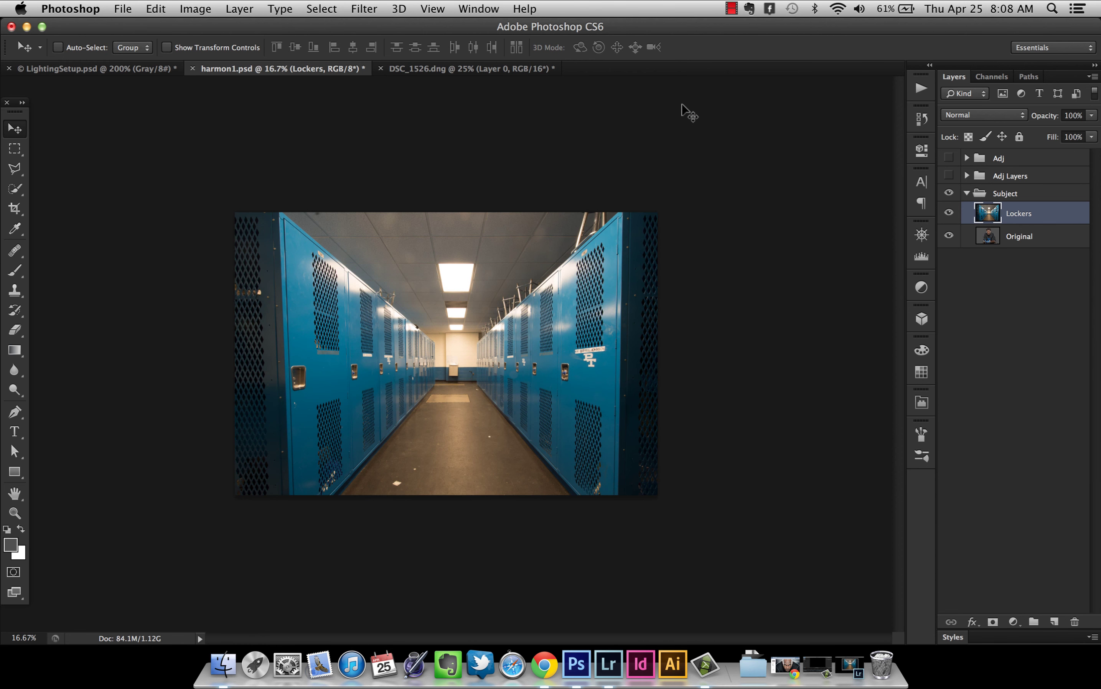
key("f")
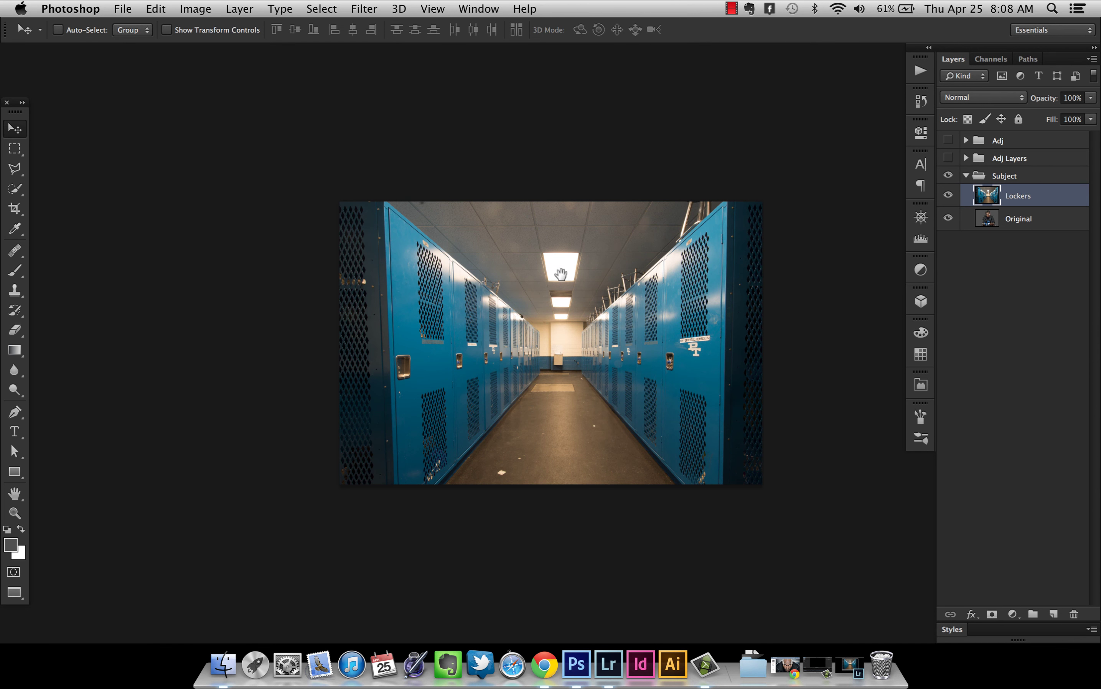
mouse_move(478, 264)
left_mouse_down()
mouse_move(429, 179)
mouse_move(312, 73)
mouse_move(502, 388)
mouse_move(750, 327)
mouse_move(182, 325)
mouse_move(384, 316)
mouse_move(461, 248)
left_mouse_up()
key("super+equal")
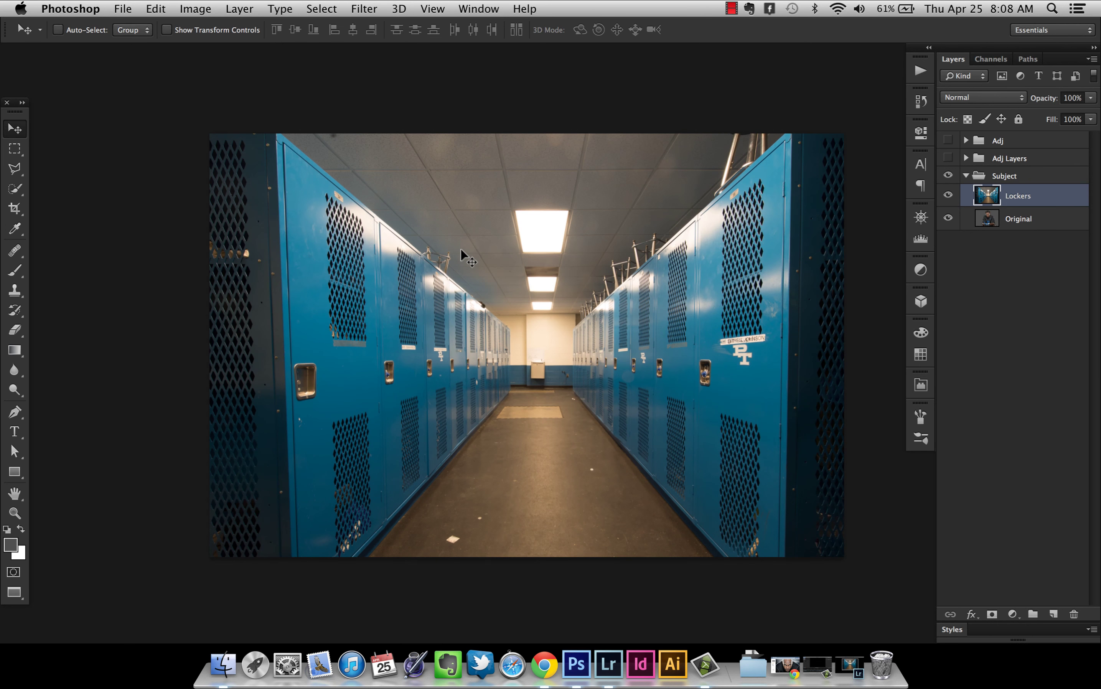
scroll(460, 251, "right", 3)
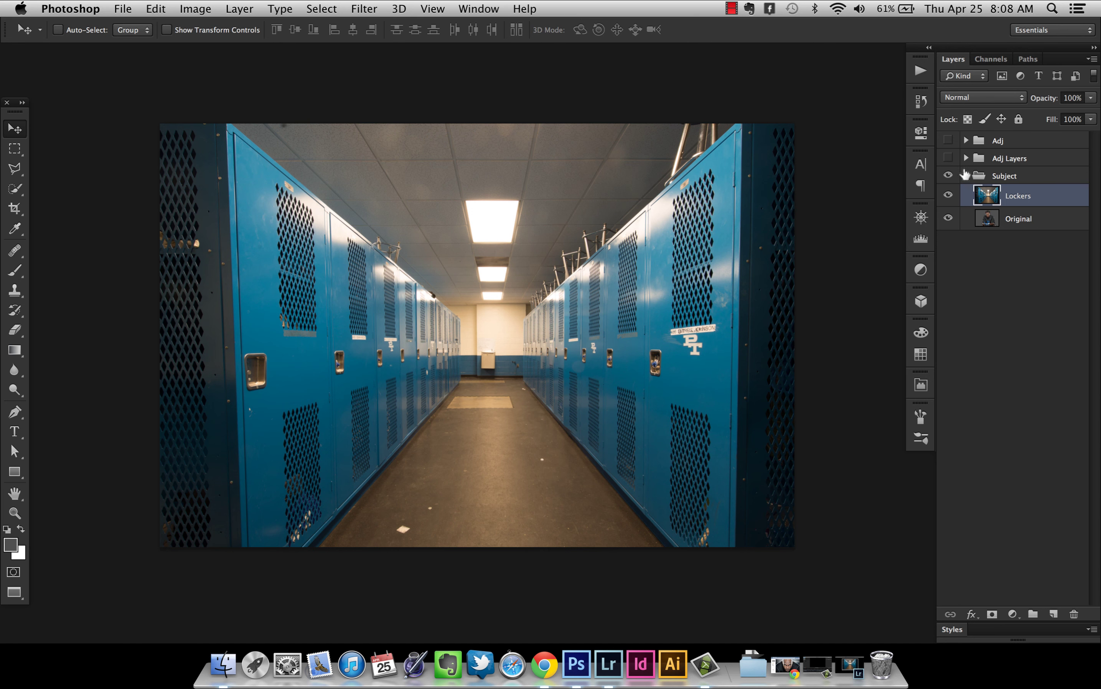
Apply a Perspective transform to the Lockers layer, widening its lower edge symmetrically to 104.78% width with a 2.05° horizontal skew.
left_click(155, 9)
mouse_move(274, 347)
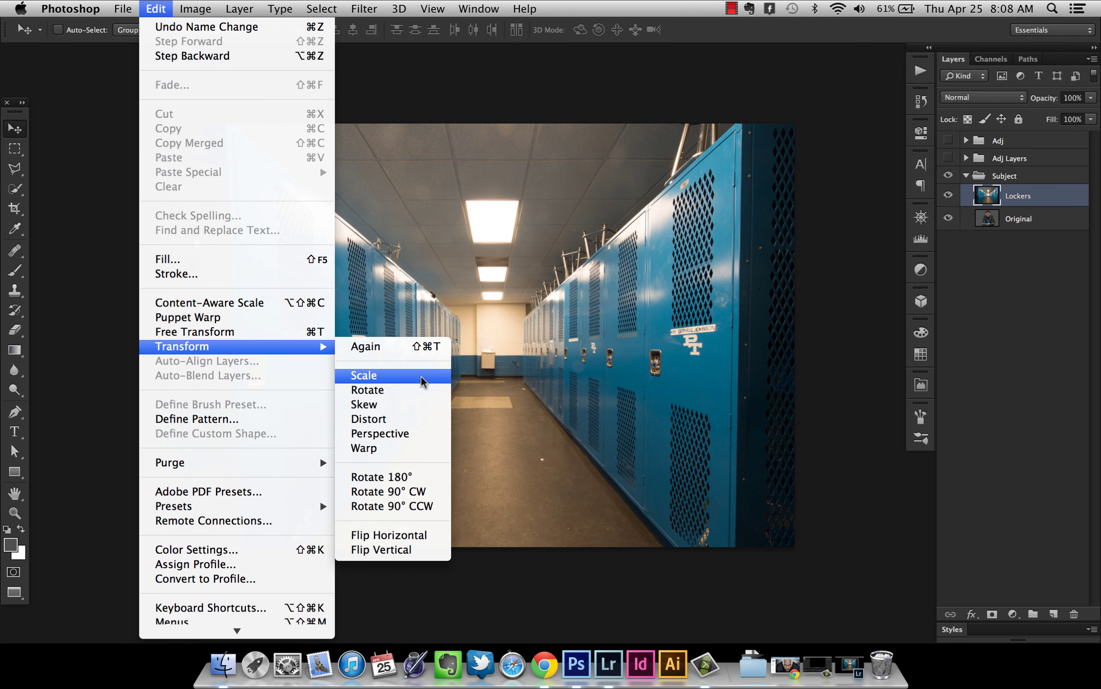
left_click(412, 434)
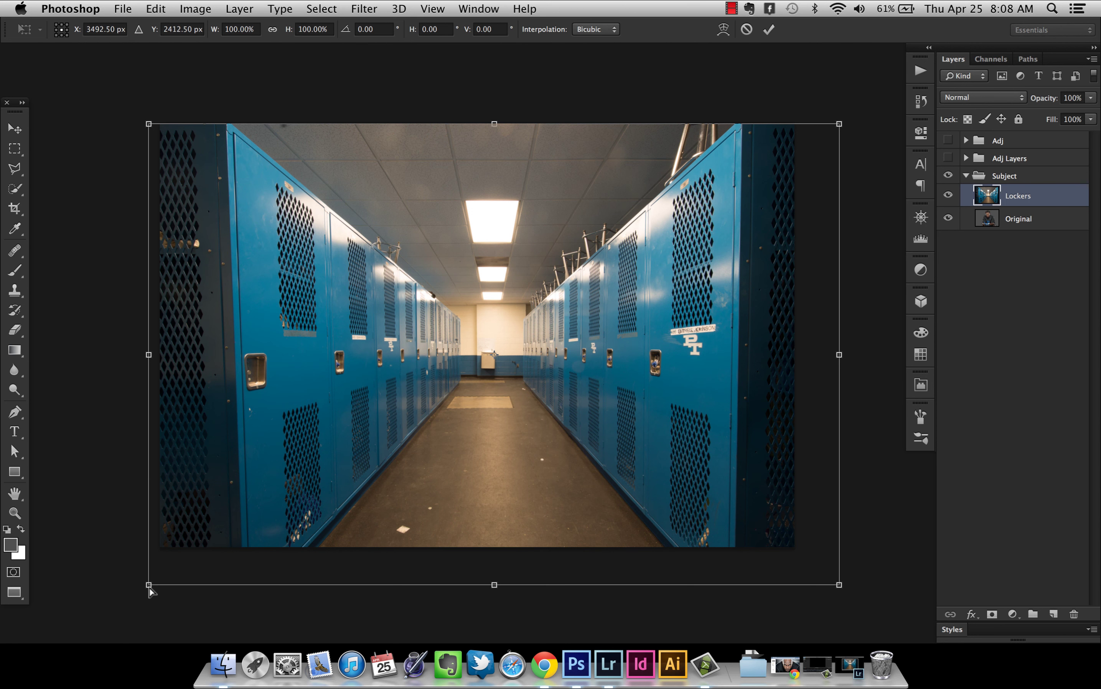
left_click_drag(149, 588, 133, 589)
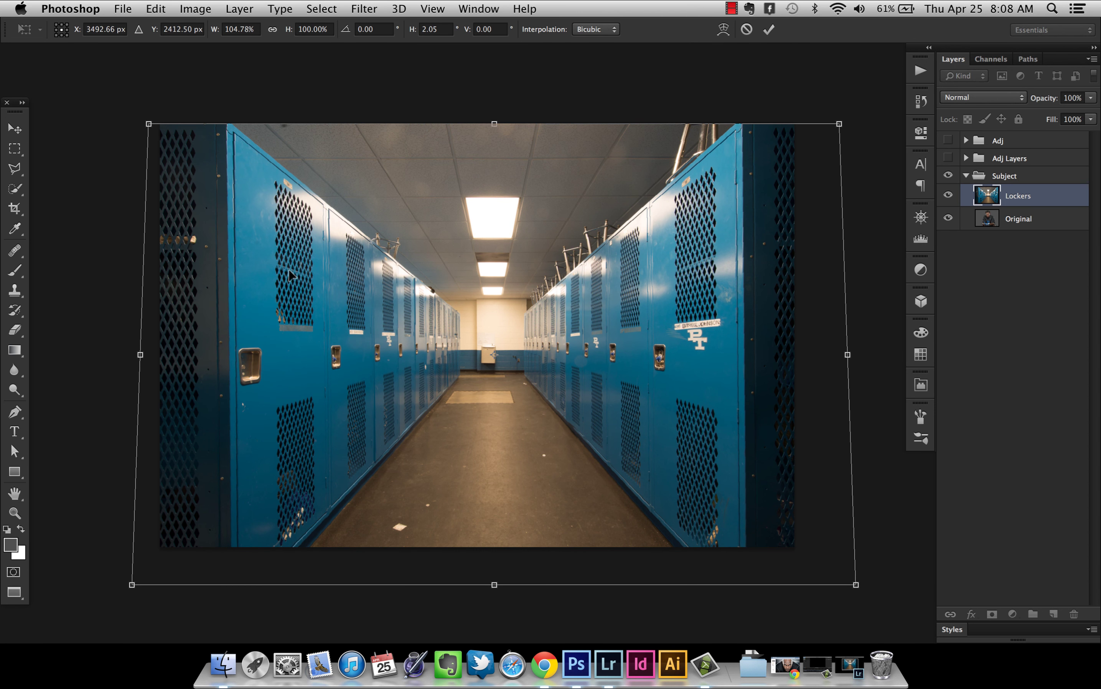
key("v")
key("Return")
Free-transform the Lockers layer to 123.47% scale with a 0.49° rotation, placing the dark outer lockers beyond the canvas edges.
key("super+t")
left_click(155, 9)
left_click(194, 332)
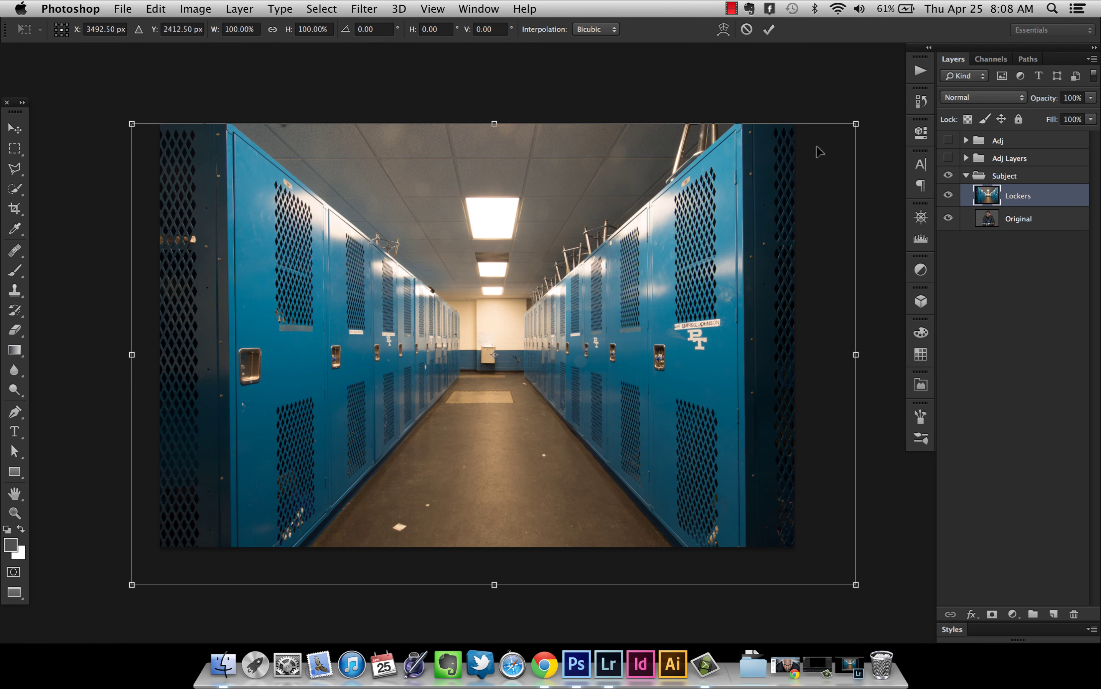
left_click_drag(872, 111, 863, 122)
key("super+minus")
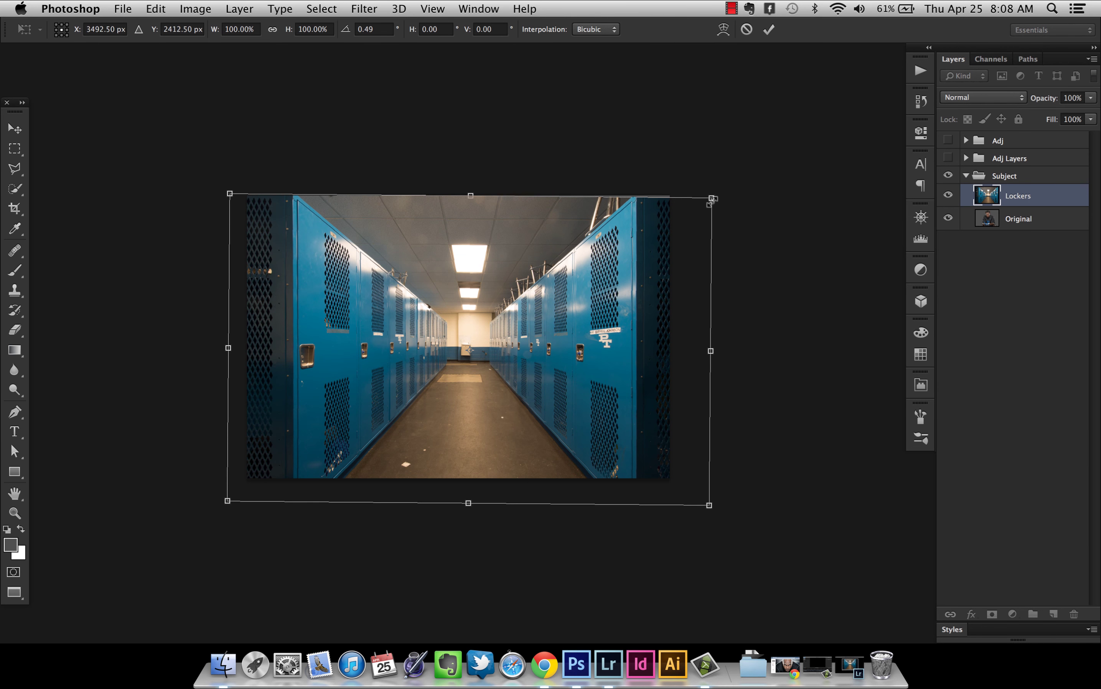
left_click_drag(712, 199, 746, 164)
left_click_drag(231, 504, 170, 541)
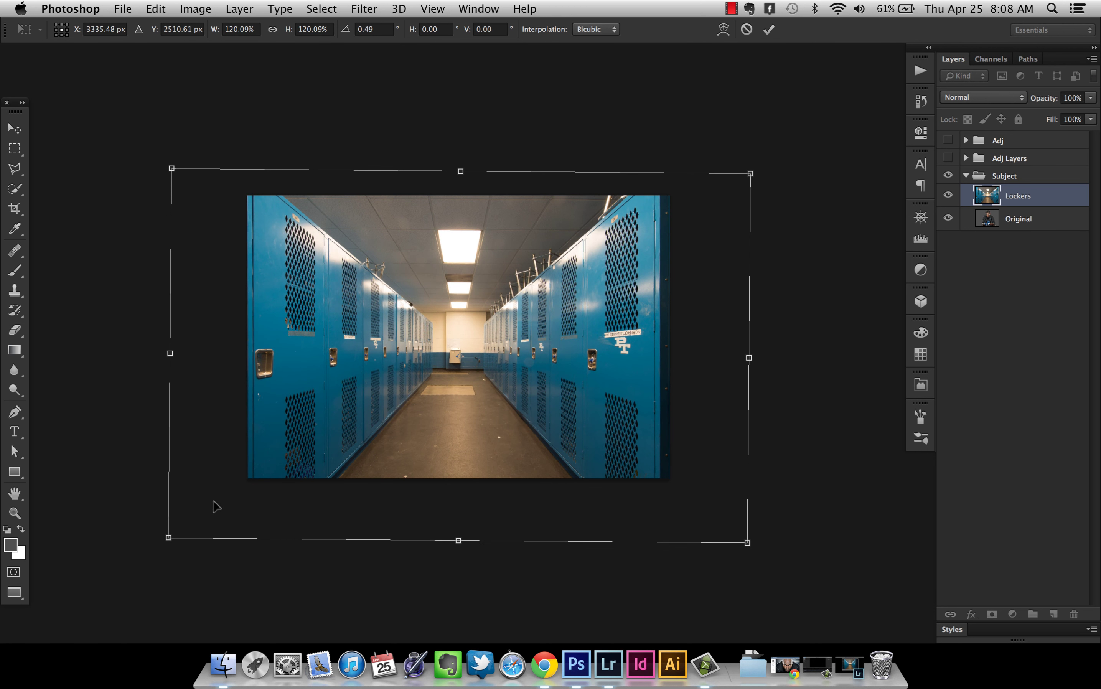
left_click_drag(745, 172, 763, 165)
left_click_drag(172, 159, 168, 158)
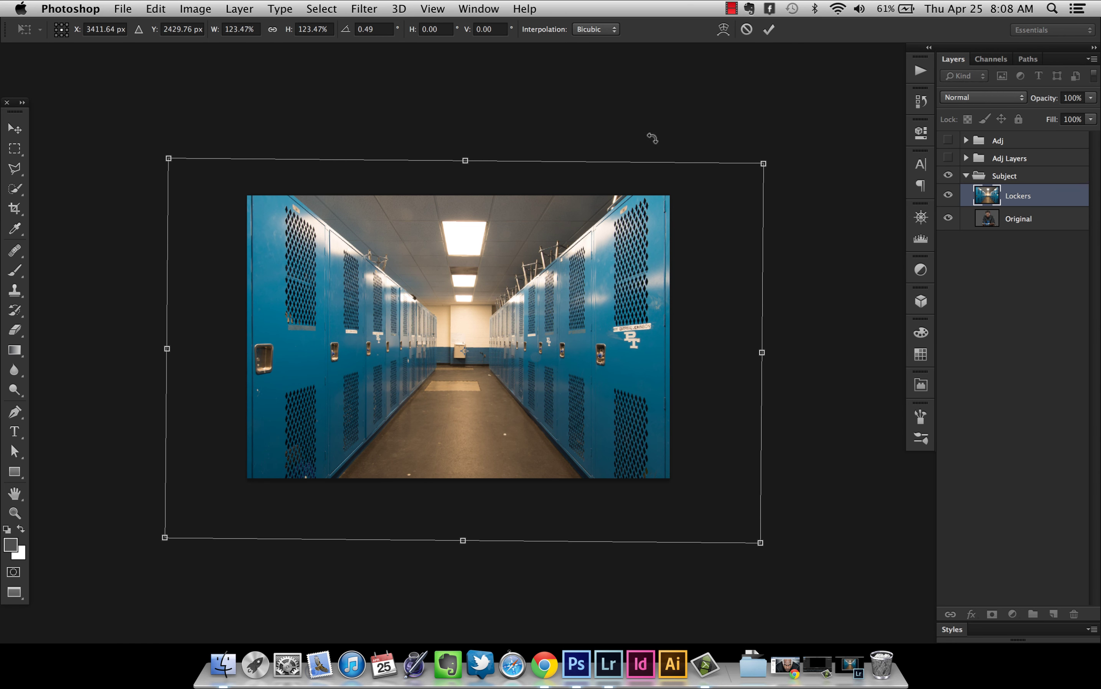
key("Return")
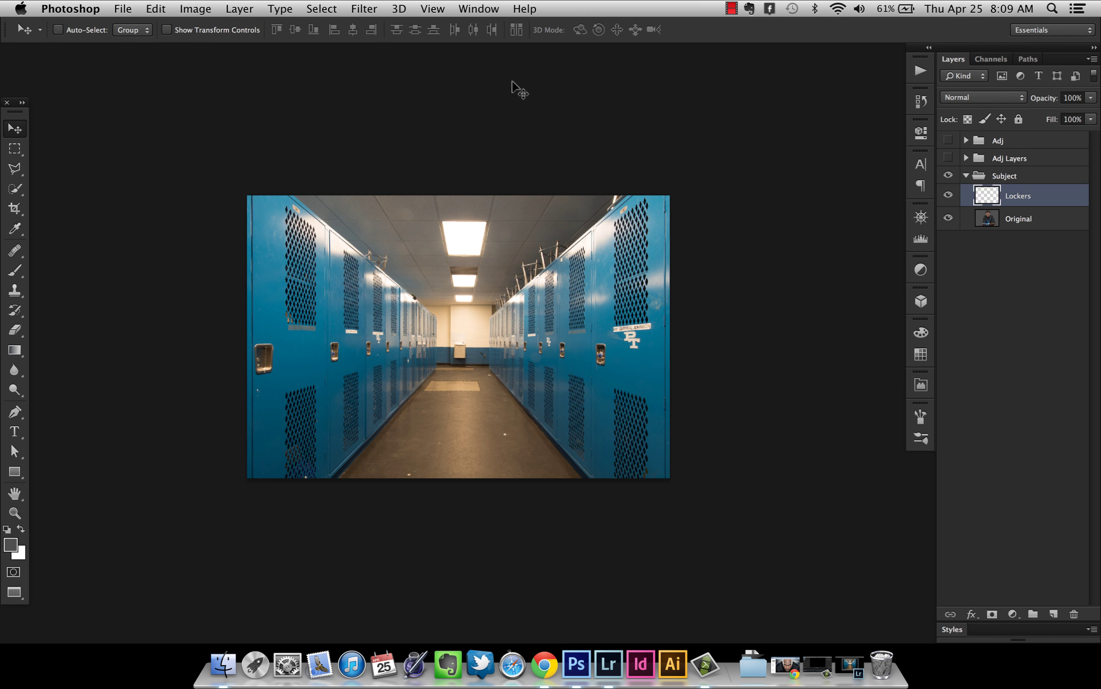
Show the rulers and guides over the locker image to check how the aisle lines up with the canvas centre.
key("super+plus")
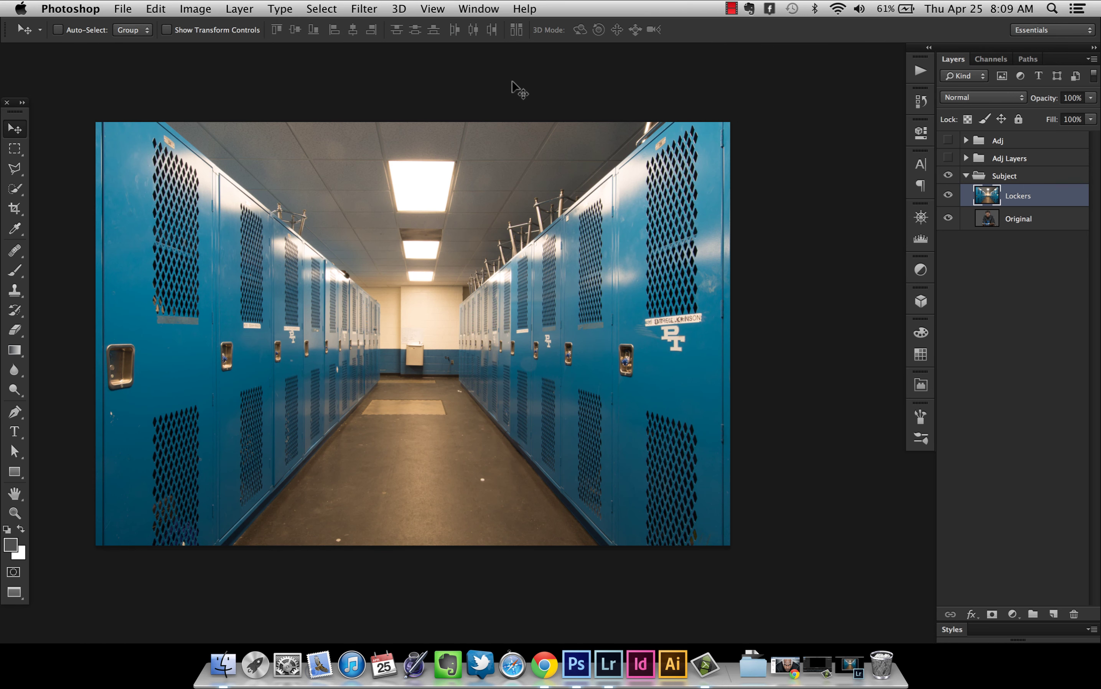
key("super+semicolon")
scroll(520, 287, "left", 5)
scroll(521, 287, "up", 3)
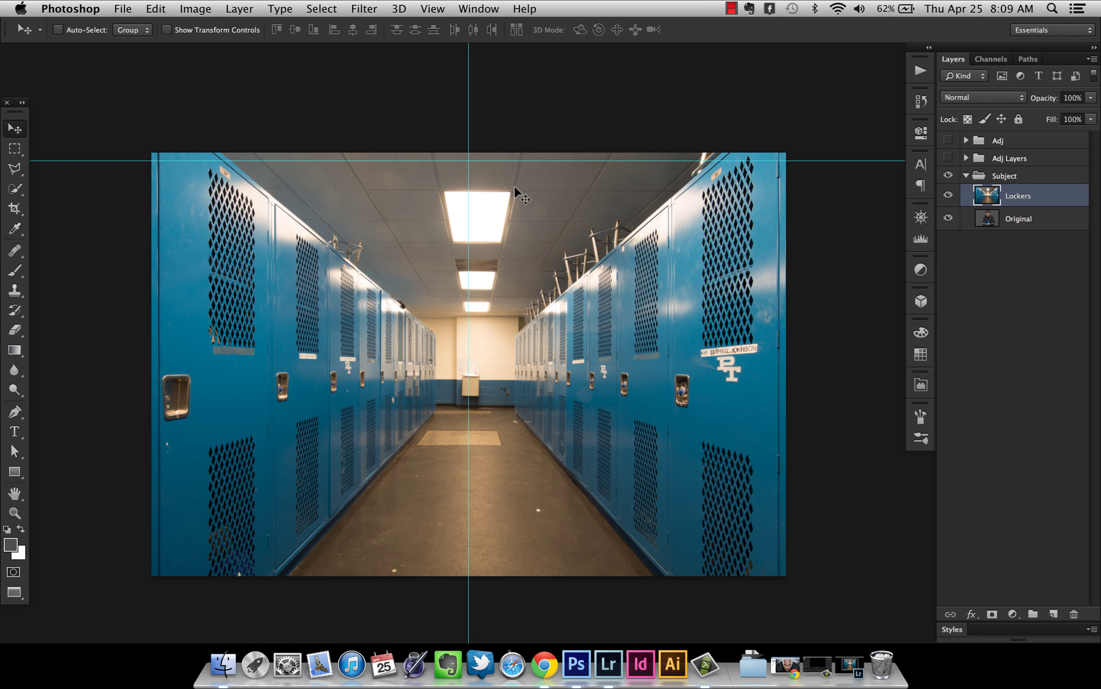
key("super+semicolon")
key("super+semicolon")
key("super+semicolon")
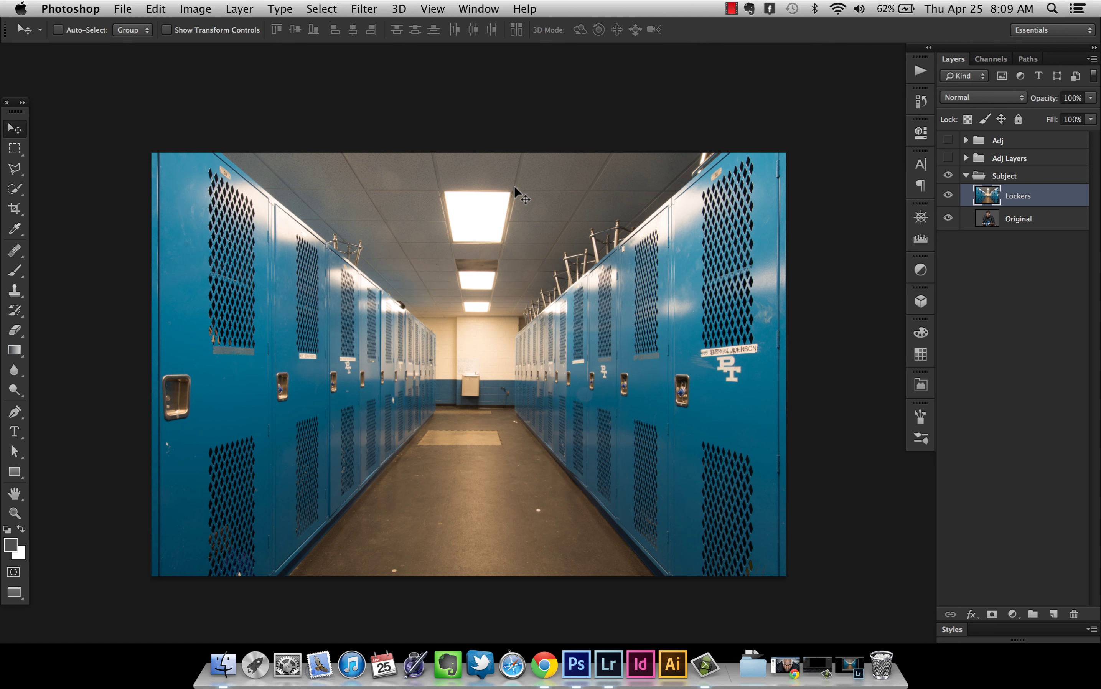
key("super+r")
scroll(514, 186, "left", 5)
left_click_drag(516, 120, 432, 199)
key("super+l")
key("super+semicolon")
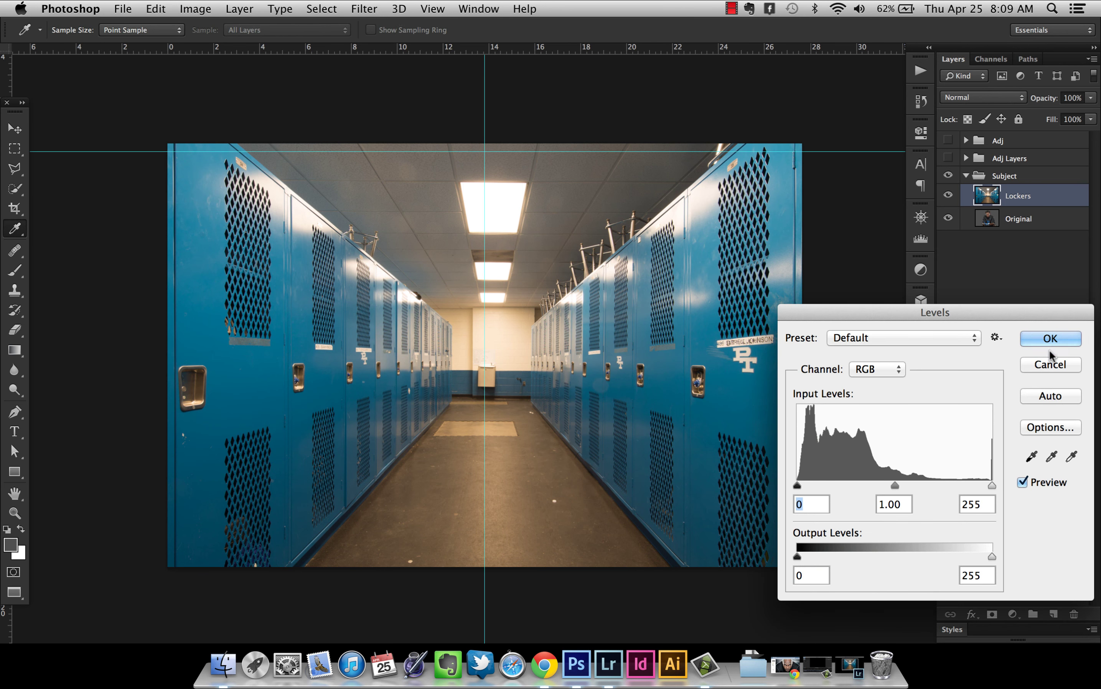
left_click(1062, 364)
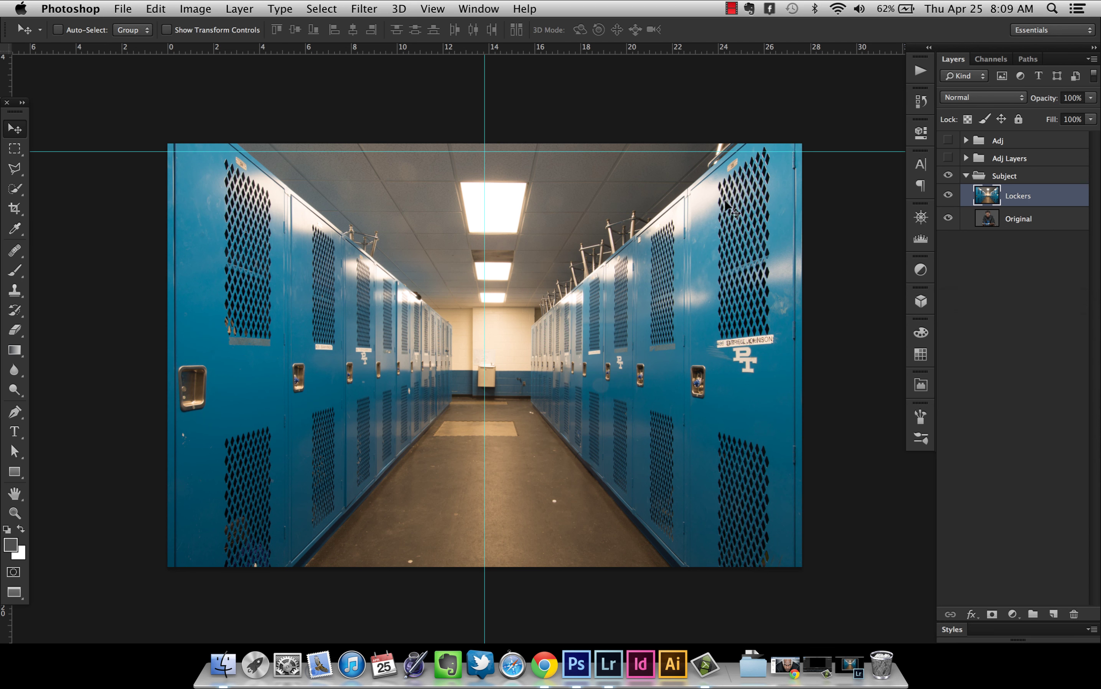
Shift the Lockers layer down slightly and level it against the guides with a -0.46° rotation at 100.19% scale, and hide the guides.
left_click_drag(284, 53, 331, 51)
mouse_move(587, 225)
left_mouse_down()
mouse_move(583, 290)
mouse_move(584, 238)
left_mouse_up()
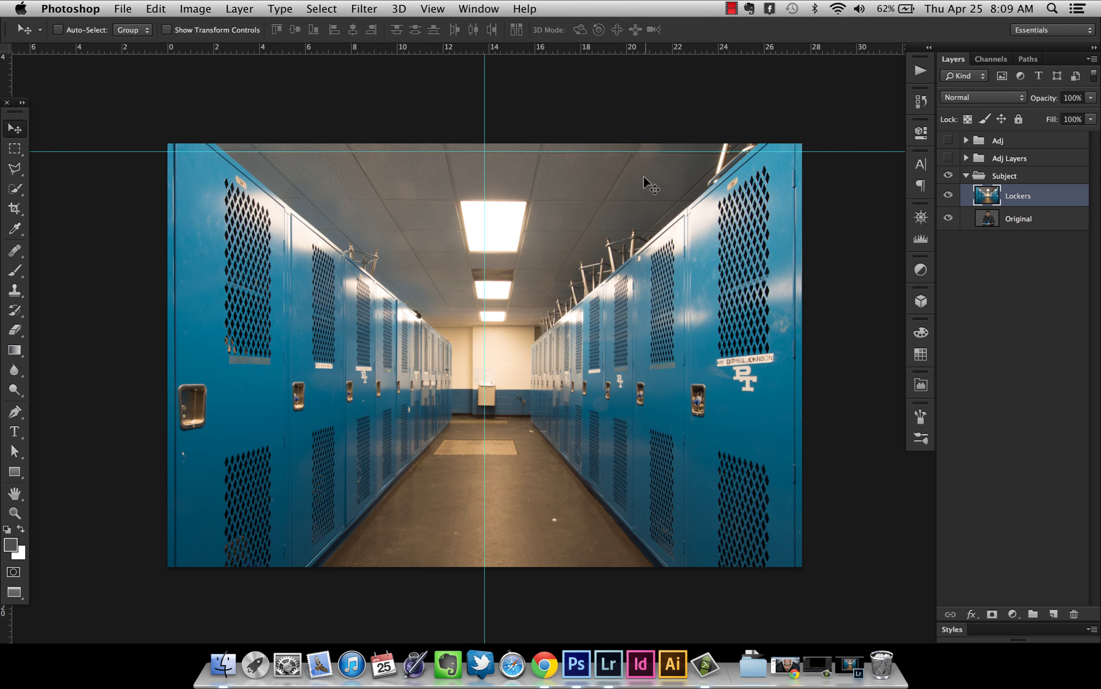
key("super+t")
scroll(834, 155, "right", 5)
scroll(834, 155, "up", 2)
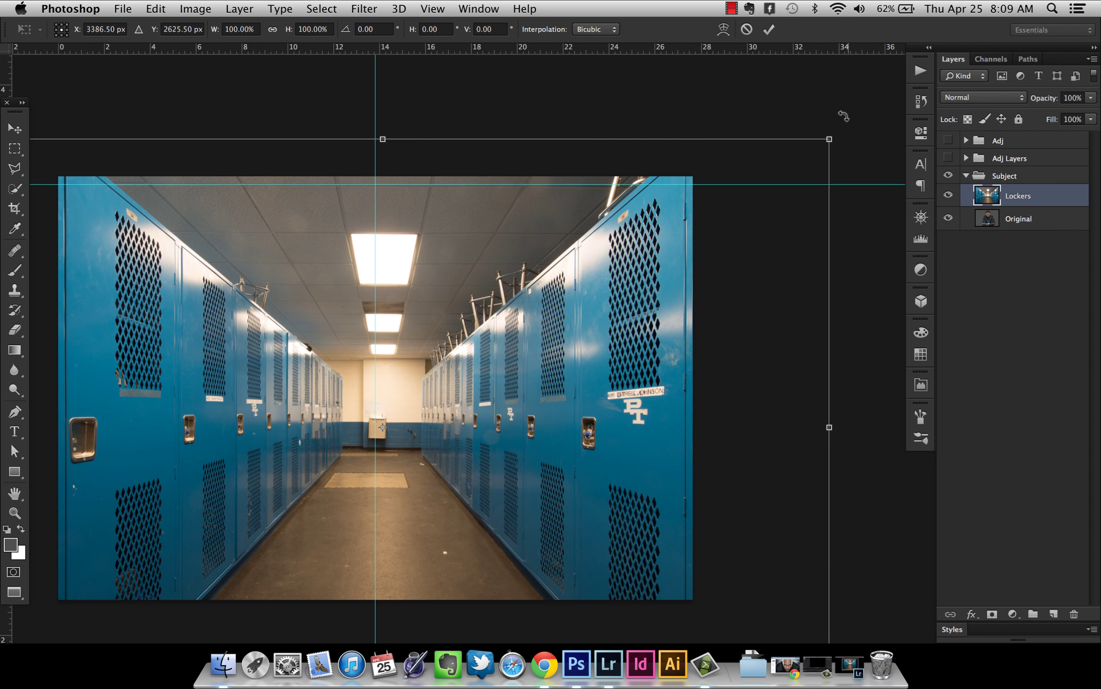
mouse_move(842, 128)
left_mouse_down()
mouse_move(848, 122)
mouse_move(824, 131)
left_mouse_up()
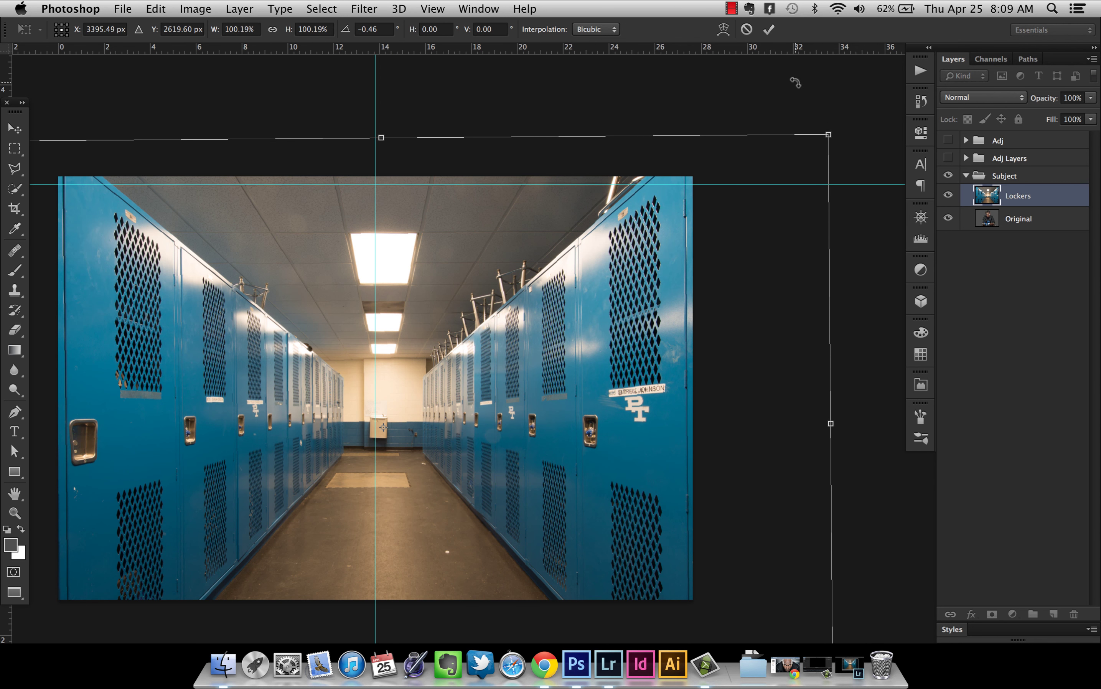
key("Return")
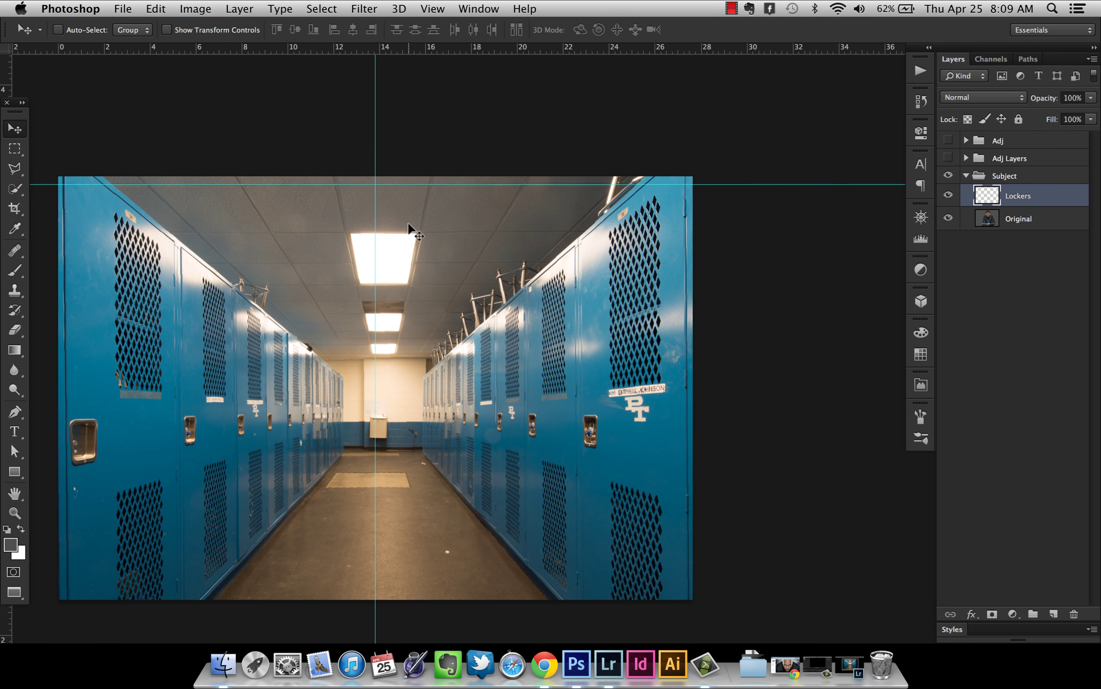
left_click_drag(367, 282, 466, 270)
key("super+semicolon")
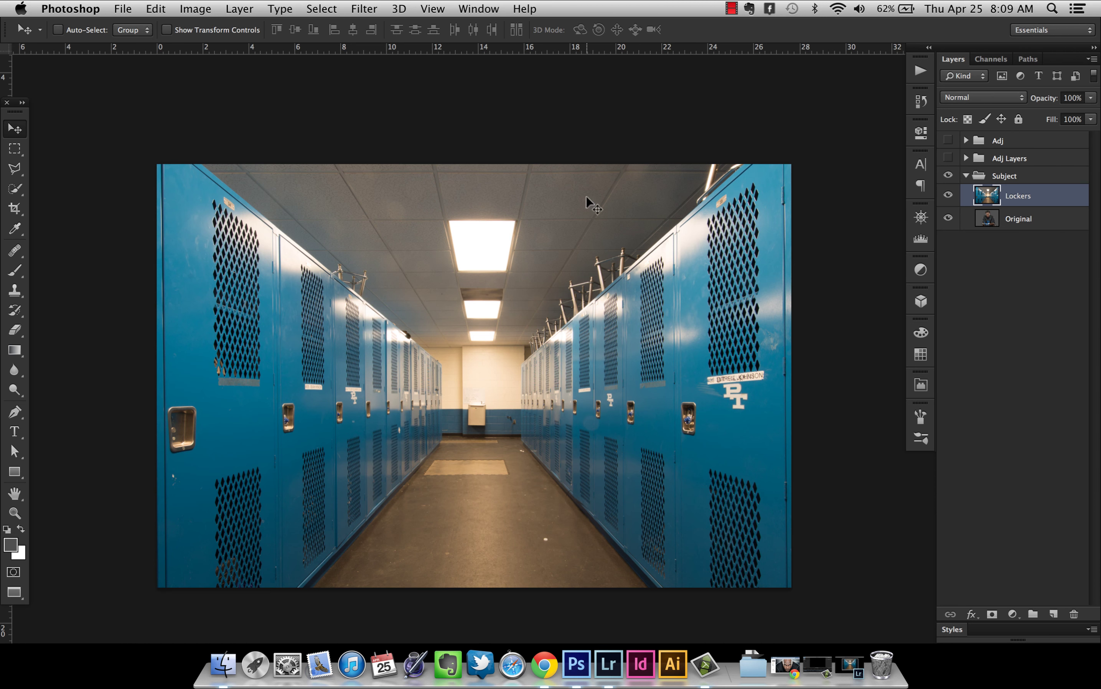
Set the Lockers layer's blend mode to Soft Light and examine the blend around the subject's hair.
left_click(984, 95)
left_click(968, 253)
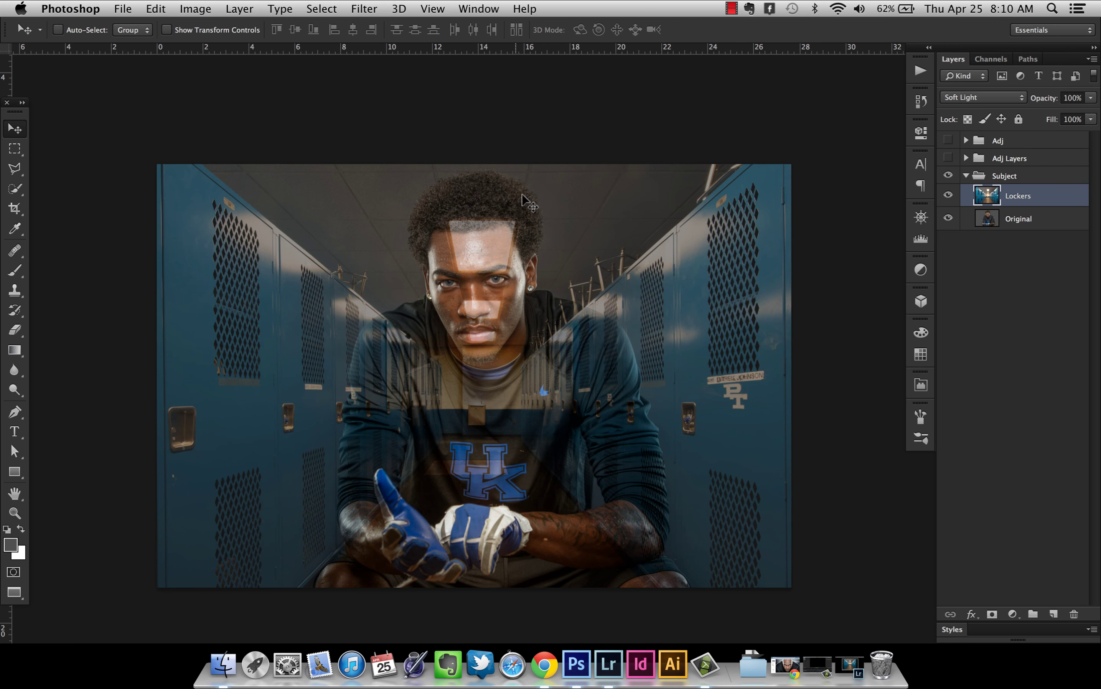
key("z")
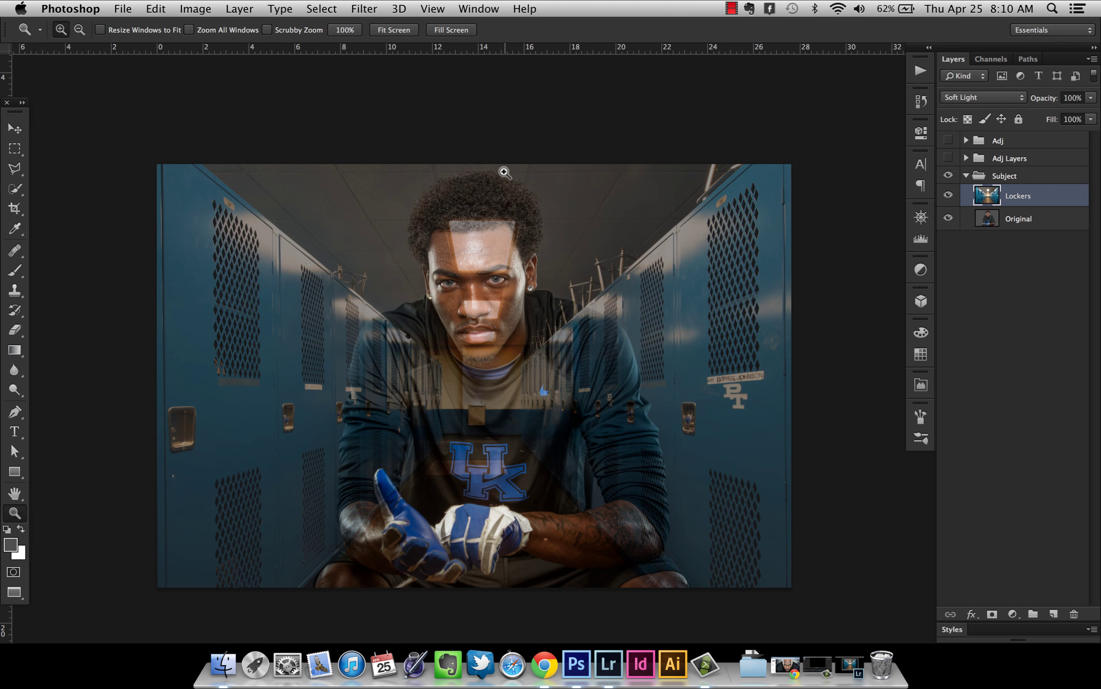
left_click(507, 173)
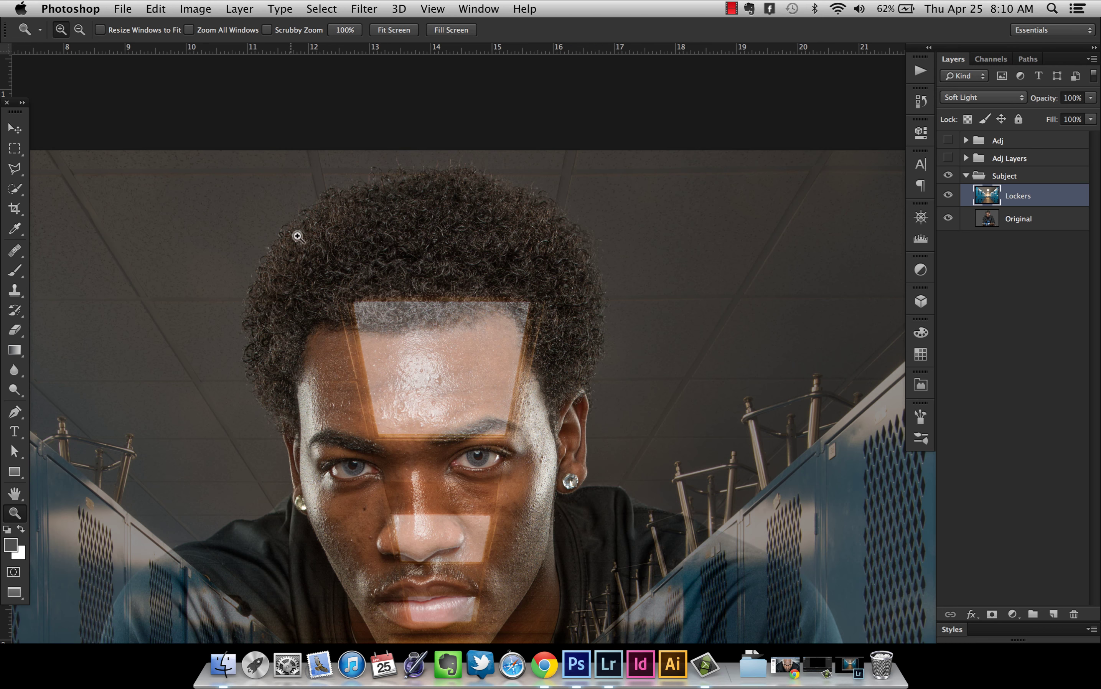
left_click(465, 254, "alt")
left_click(466, 257, "alt")
left_click(468, 259, "alt")
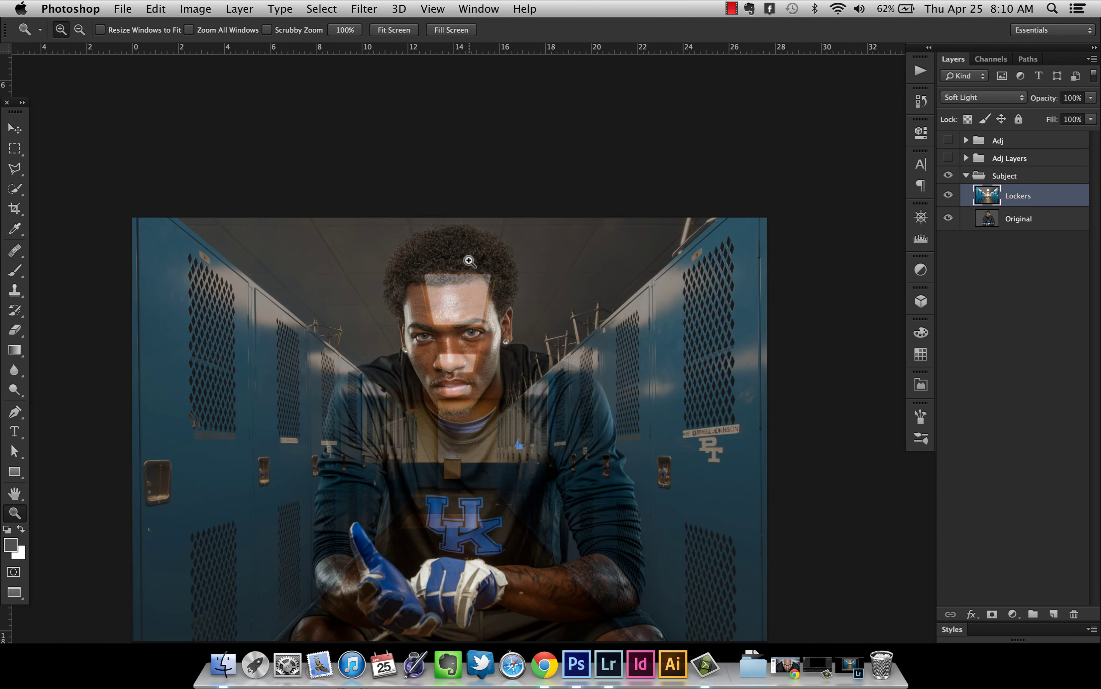
left_click_drag(473, 338, 501, 249)
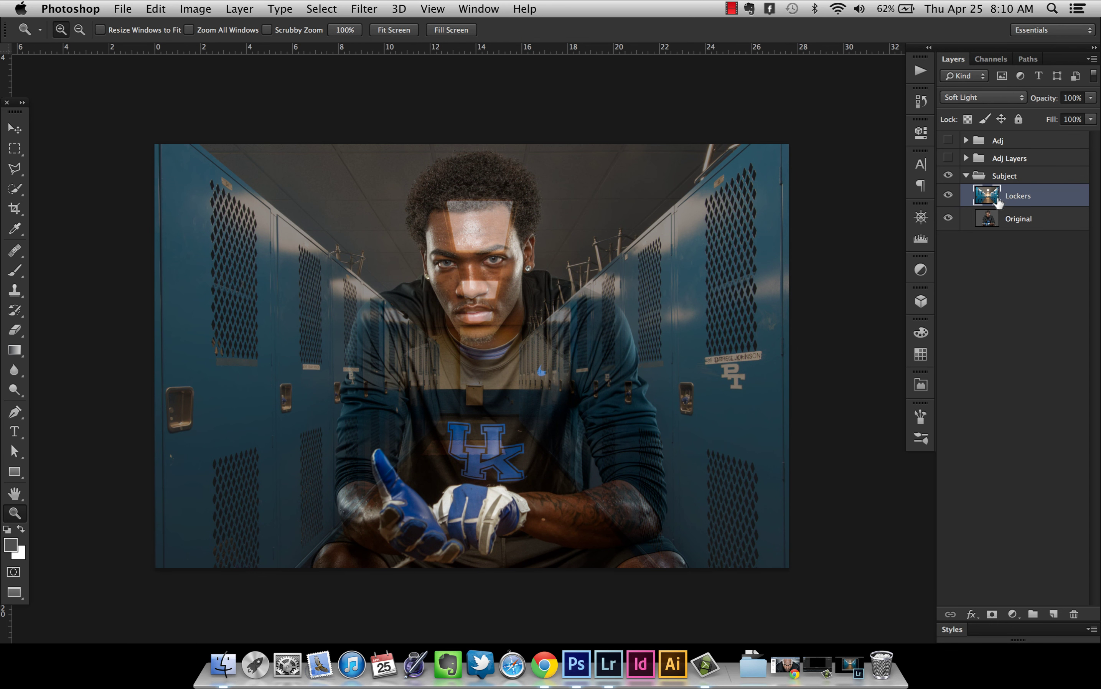
Hide the Lockers layer and make the Quick Selection tool active on the Original layer.
left_click(949, 197)
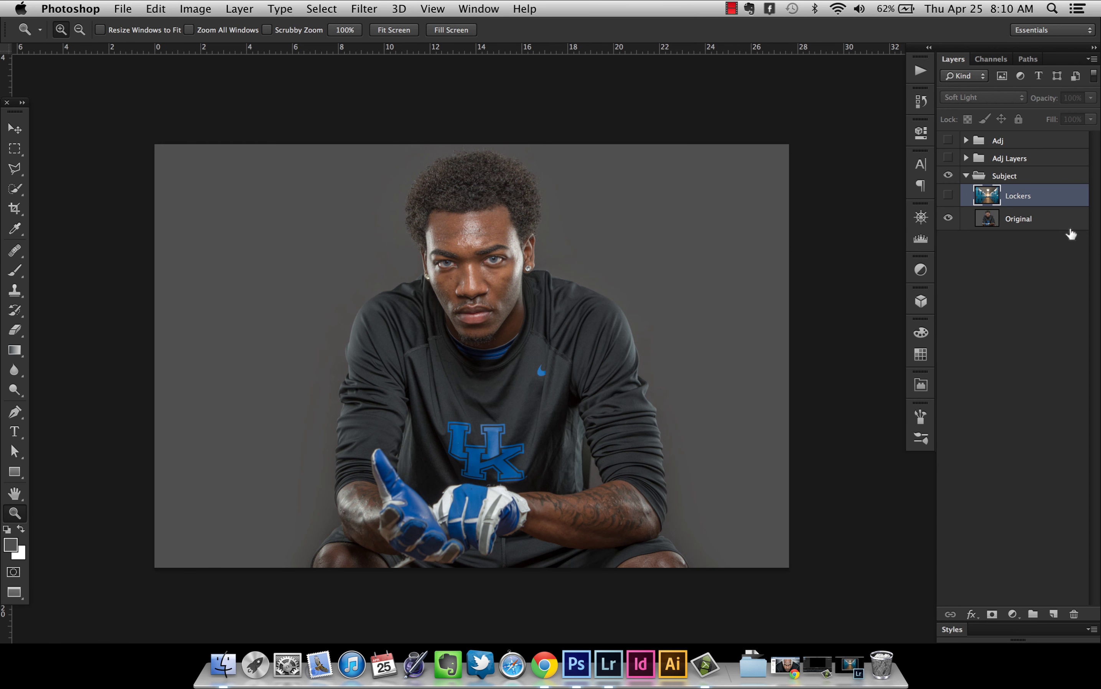
left_click(1008, 218)
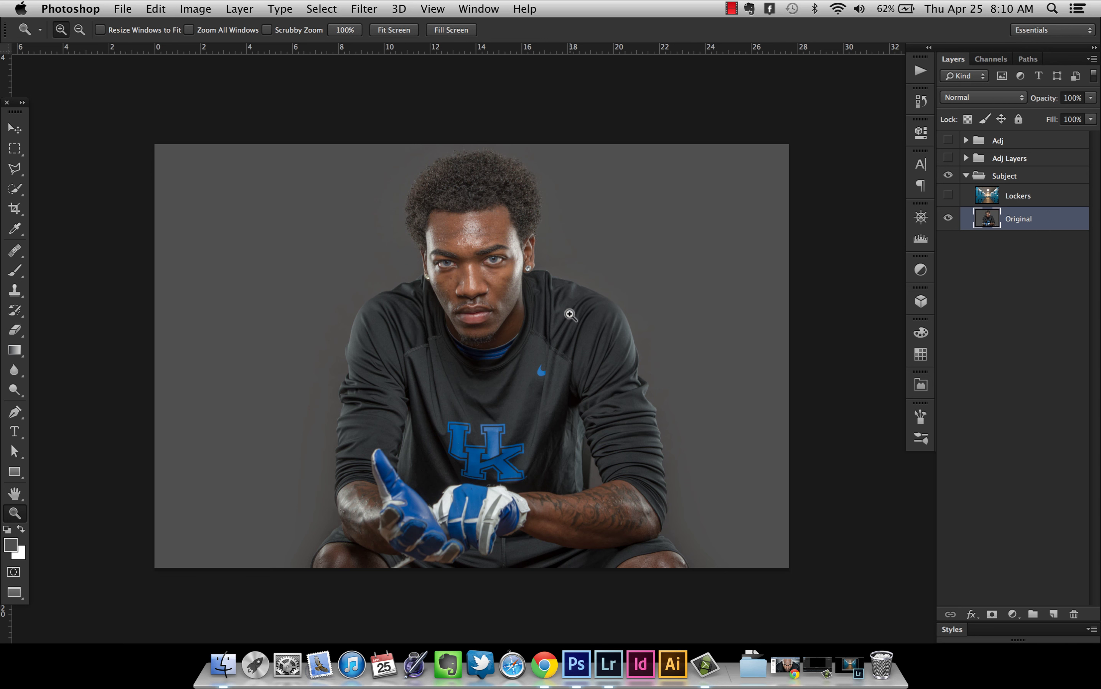
key("w")
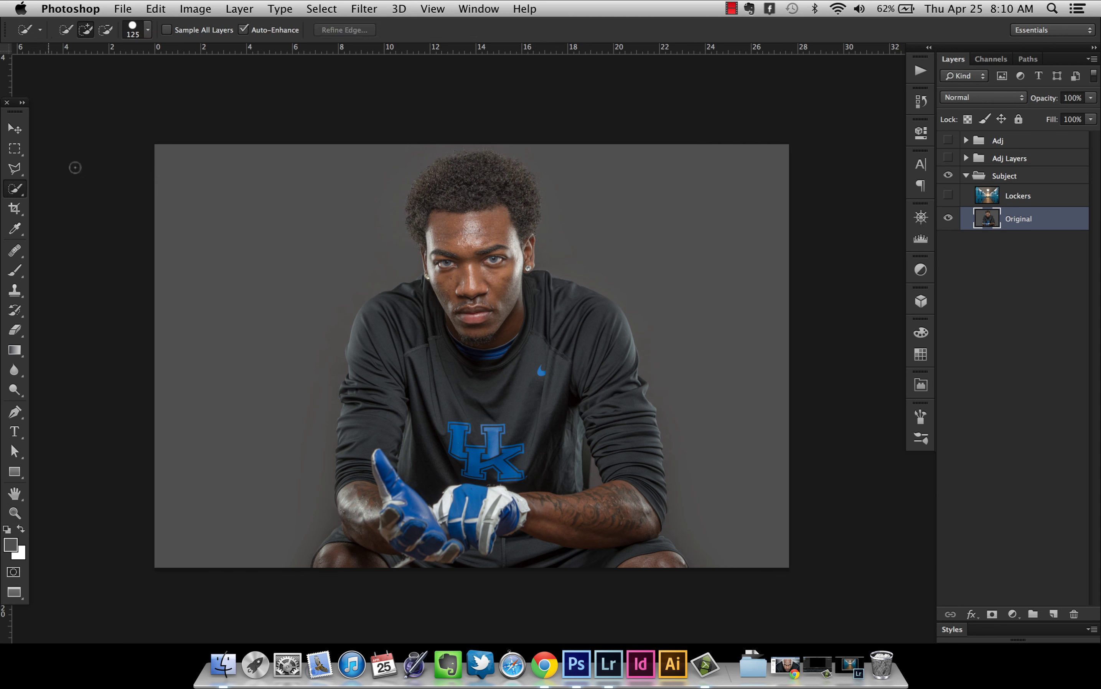
left_click(17, 191)
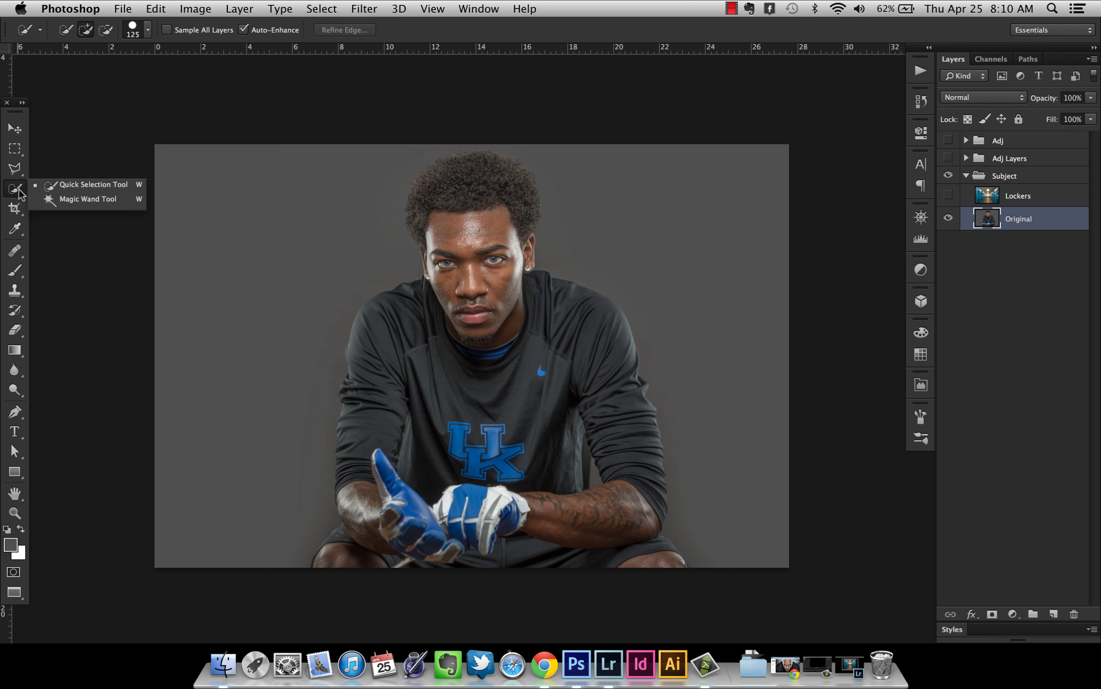
left_click(19, 191)
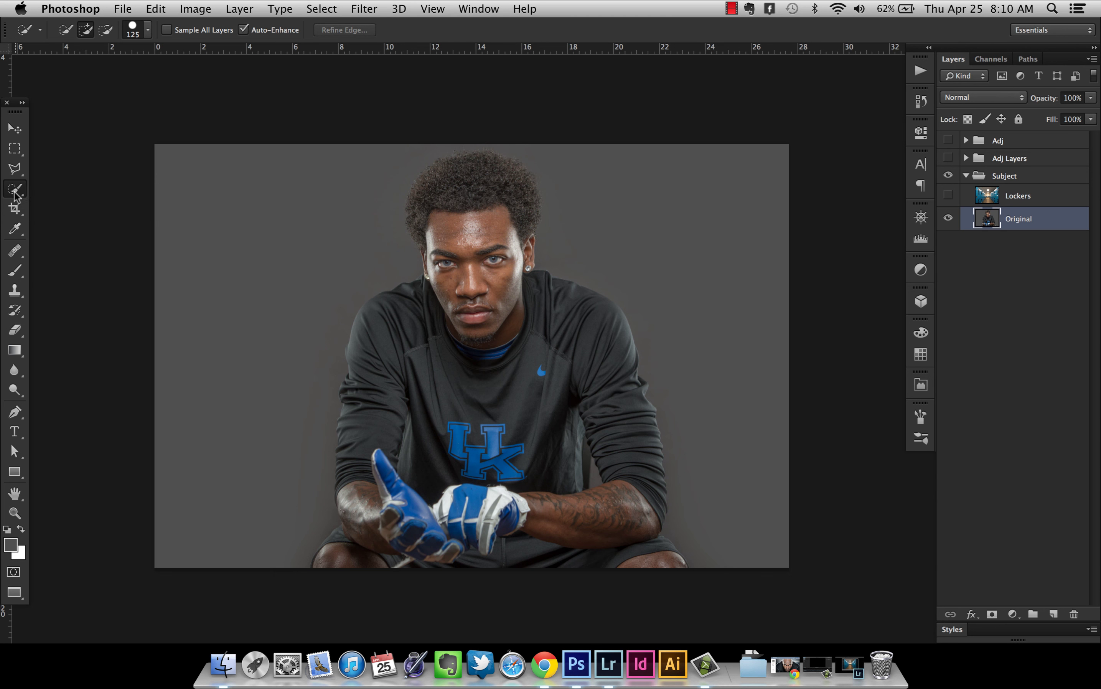
Enlarge the Quick Selection brush to 175 px and select a first area of the subject's glove and shorts at the lower centre.
left_click(135, 32)
left_click(136, 32)
key("bracketright")
key("bracketright")
key("bracketright")
key("bracketright")
key("bracketright")
key("bracketright")
left_click_drag(497, 584, 497, 583)
Subtract the background gap between the torso and the tattooed arm from the selection, using a 40 px Quick Selection brush.
key("alt")
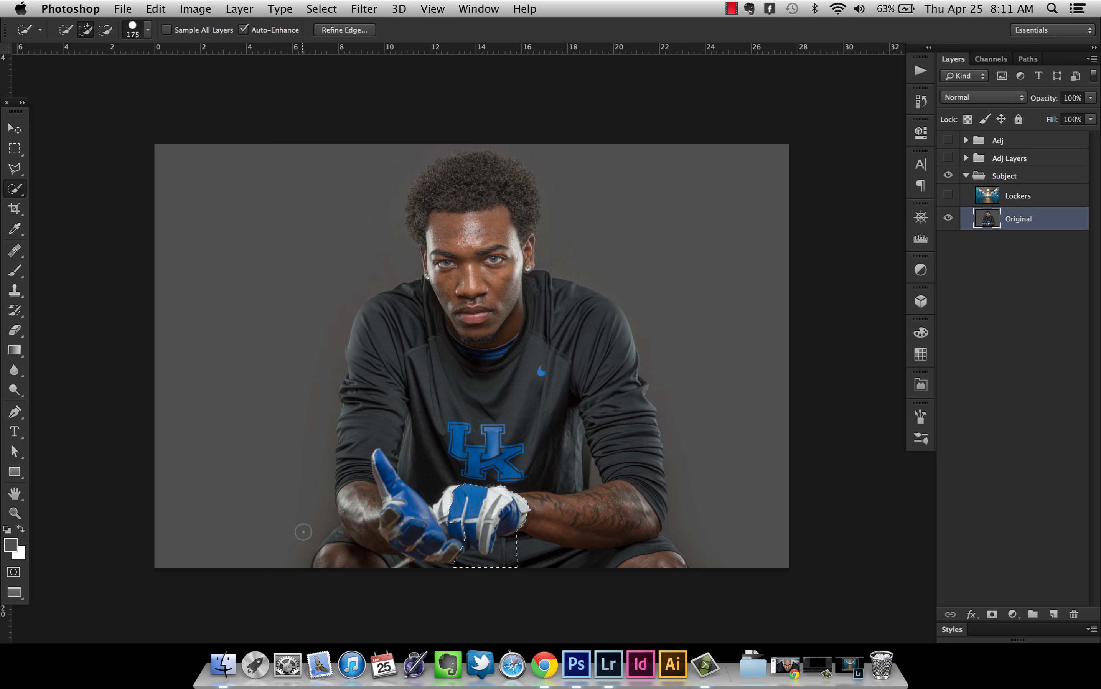
key("alt")
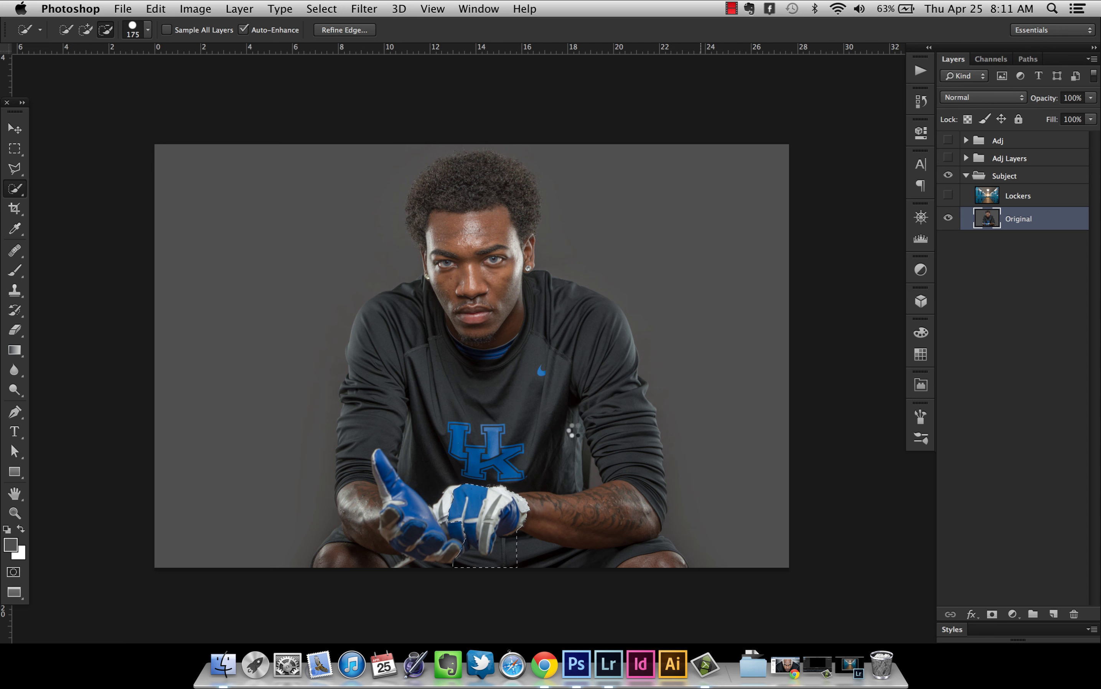
key("z")
left_click(592, 460)
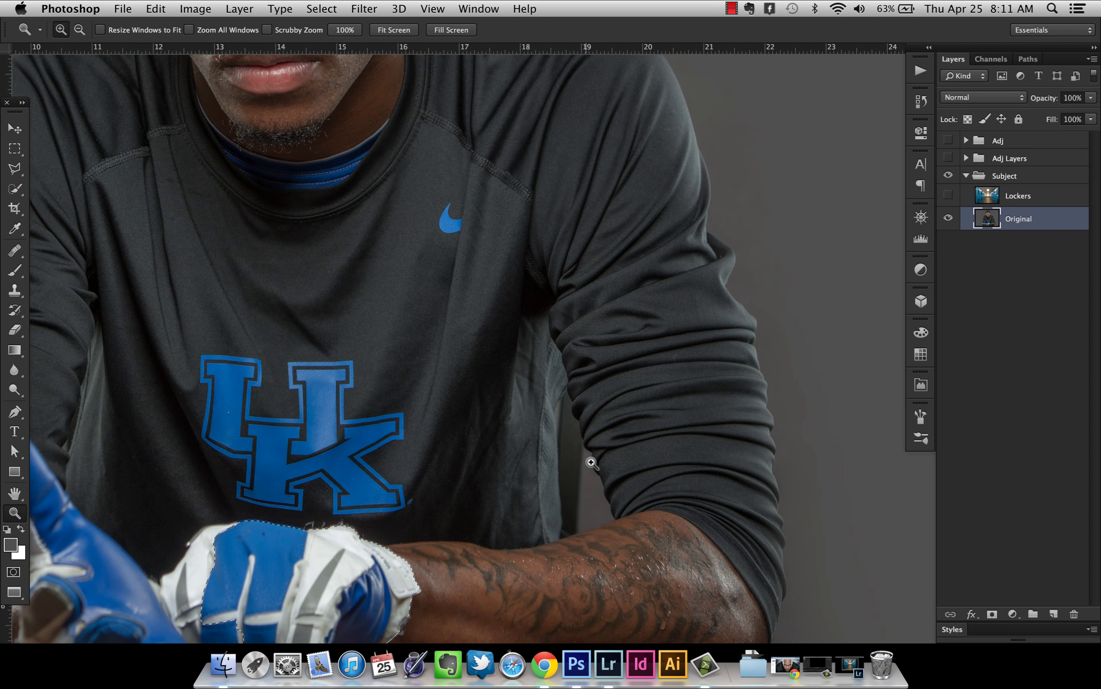
left_click(592, 463)
key("w")
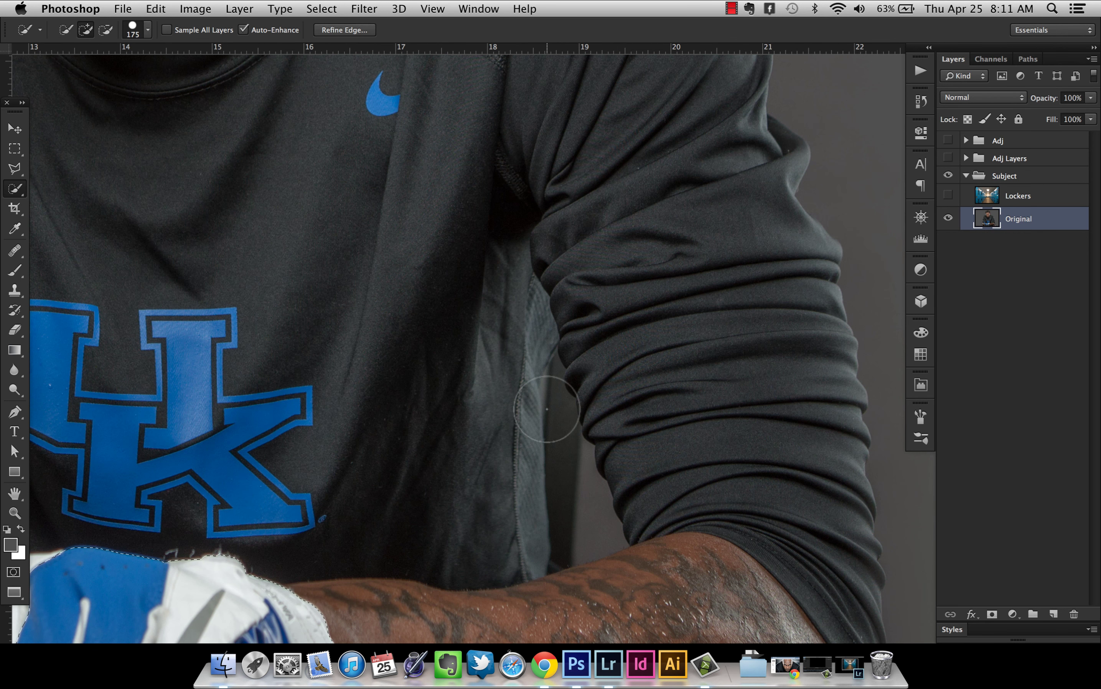
key("bracketleft")
key("bracketleft")
key("bracketleft")
key("bracketleft")
key("bracketleft")
key("bracketleft")
key("bracketleft")
key("bracketleft")
key("bracketleft")
key("alt")
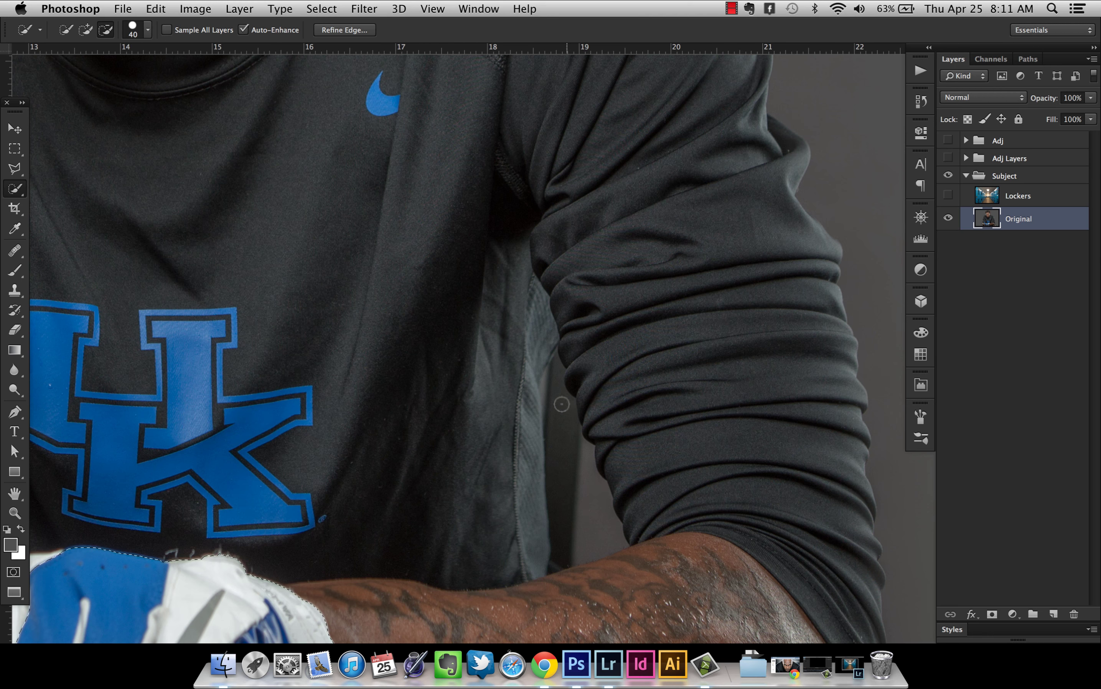
left_click_drag(561, 404, 567, 369)
Extend the selection over the subject's whole figure, from gloves to hair, using a 500 px Quick Selection brush.
key("super+minus")
key("super+minus")
key("super+minus")
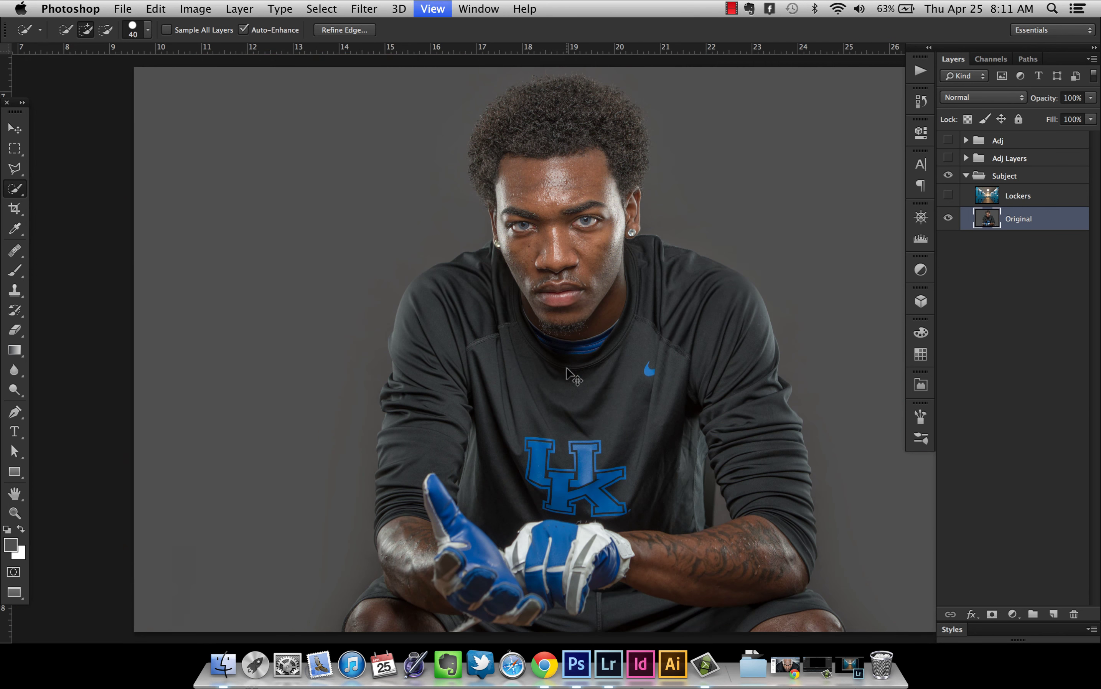
key("bracketright")
key("bracketright")
key("bracketright")
key("bracketright")
key("bracketright")
key("bracketright")
key("bracketright")
key("bracketright")
key("bracketright")
key("bracketright")
key("bracketright")
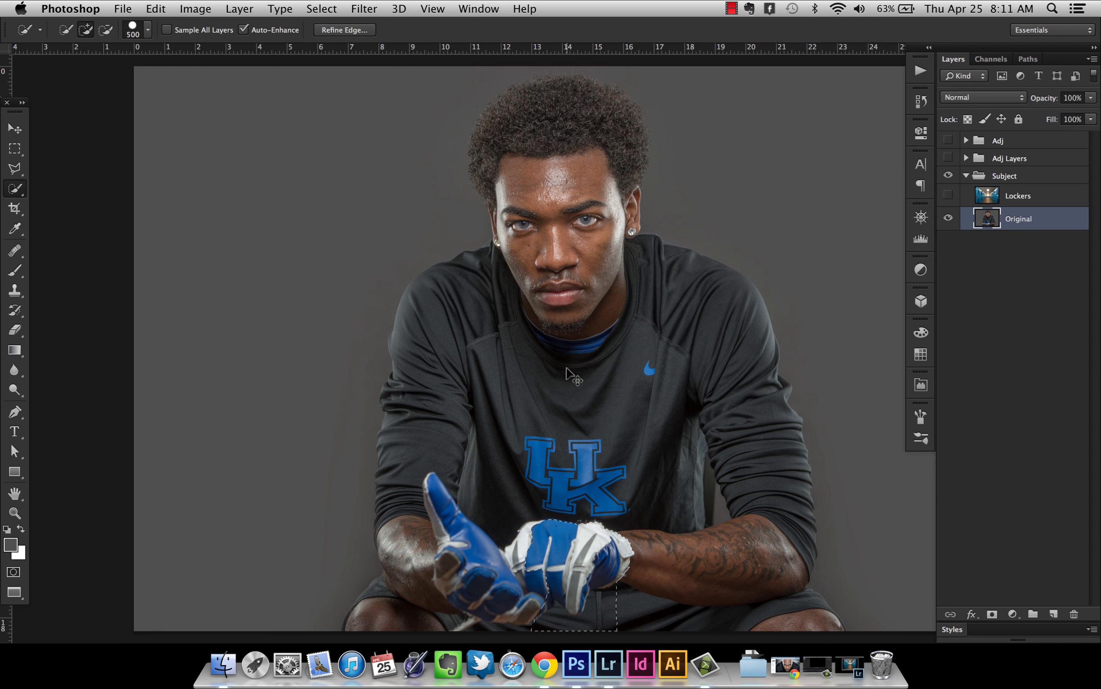
key("super+minus")
mouse_move(457, 536)
left_mouse_down()
mouse_move(422, 570)
mouse_move(452, 496)
mouse_move(455, 420)
mouse_move(480, 328)
mouse_move(543, 268)
mouse_move(527, 189)
mouse_move(563, 174)
mouse_move(596, 186)
mouse_move(538, 181)
mouse_move(523, 204)
mouse_move(530, 250)
mouse_move(519, 197)
mouse_move(554, 189)
mouse_move(588, 225)
mouse_move(595, 266)
mouse_move(587, 240)
left_mouse_up()
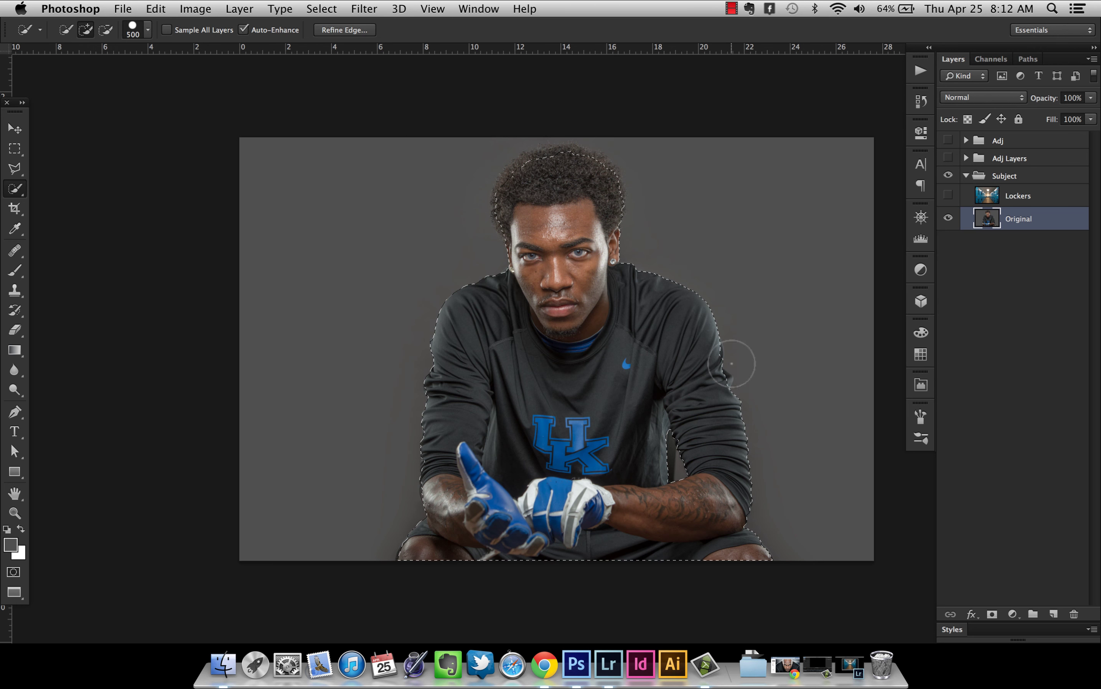
Add the missed edges of the sleeve and the collar beside the earring to the selection, reducing the brush to 125 and 90 px.
left_click(726, 388, "super")
left_click(720, 373, "super")
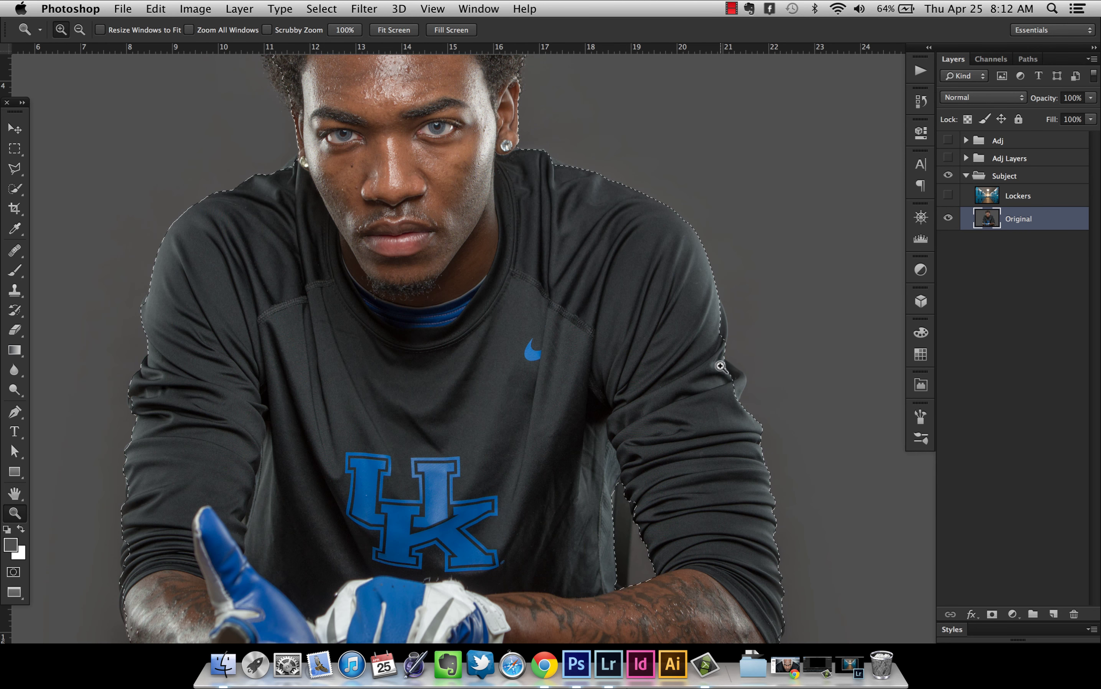
key("bracketleft")
key("bracketleft")
key("bracketleft")
key("bracketleft")
key("bracketleft")
key("bracketleft")
key("bracketleft")
key("bracketleft")
key("bracketleft")
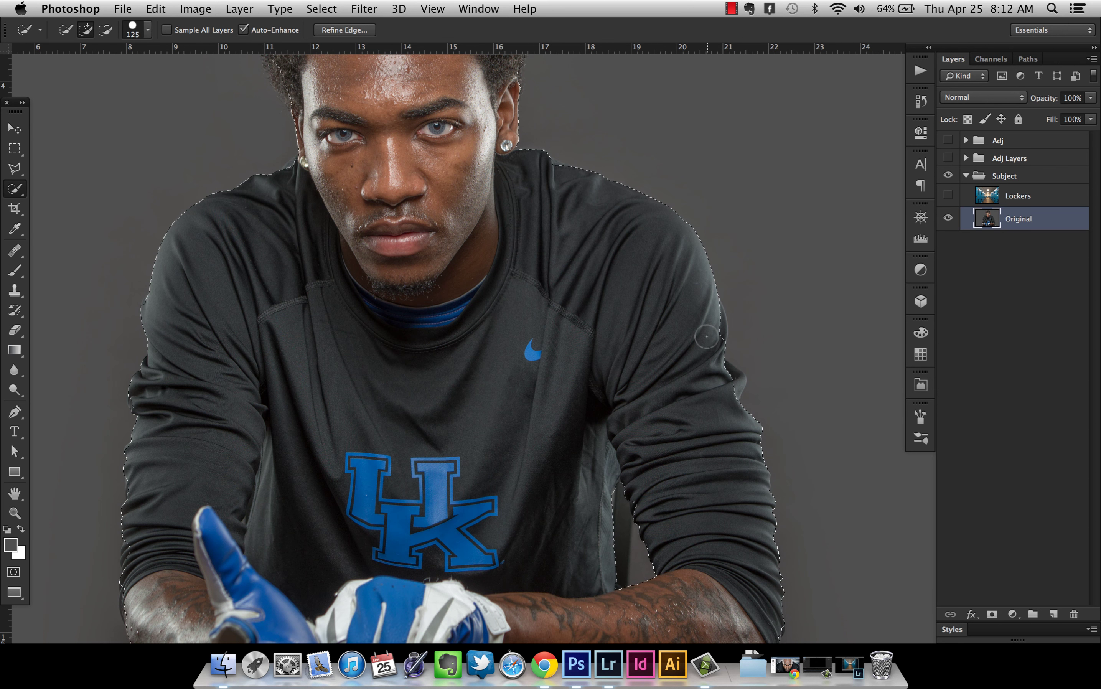
left_click_drag(714, 324, 716, 310)
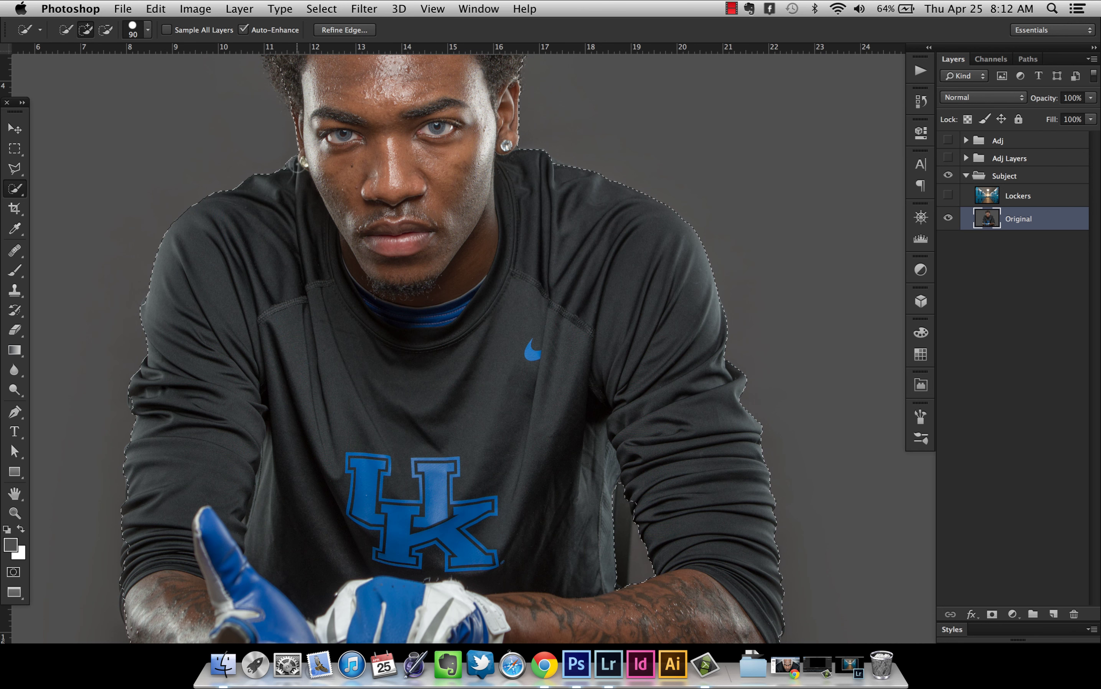
left_click_drag(291, 167, 287, 162)
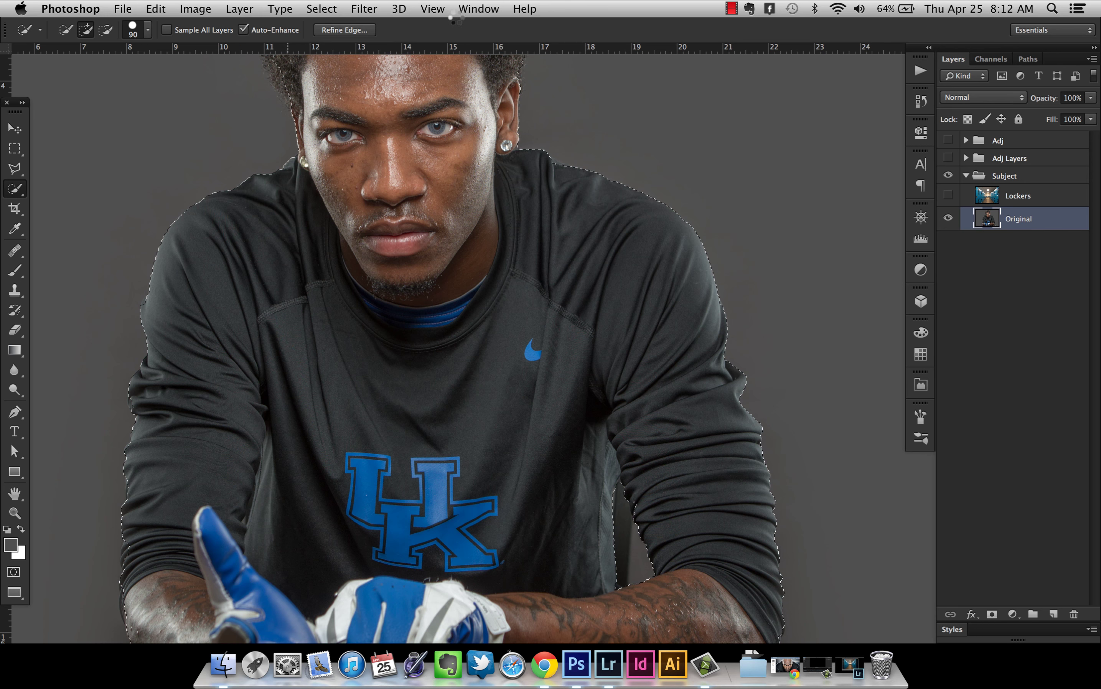
key("super+0")
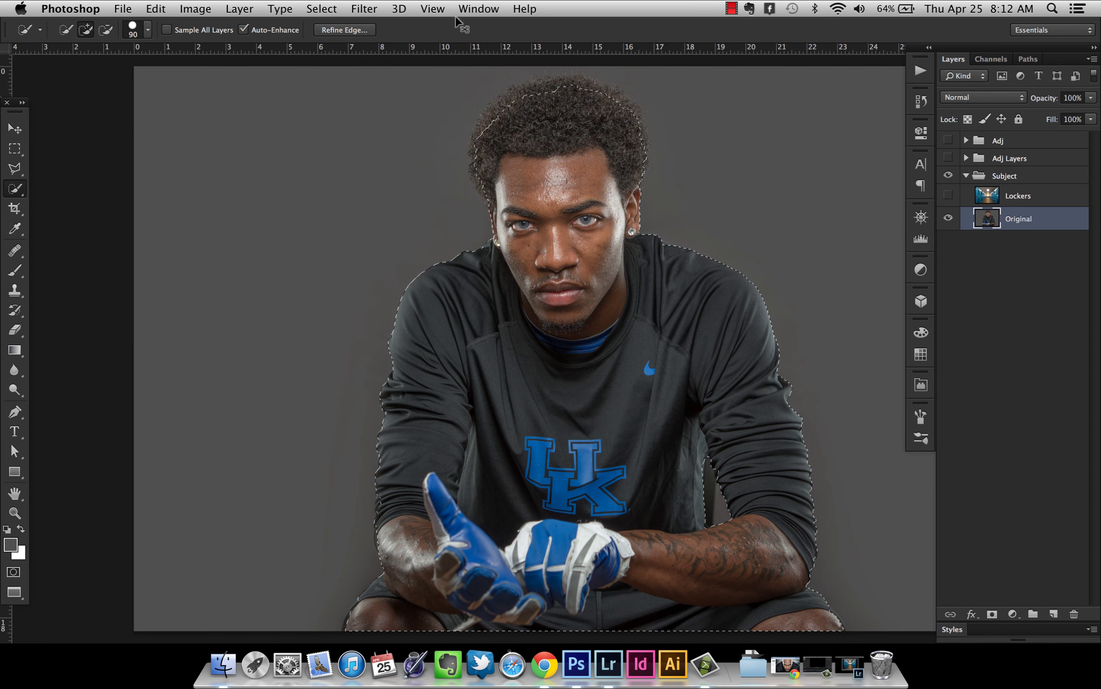
scroll(743, 383, "right", 5)
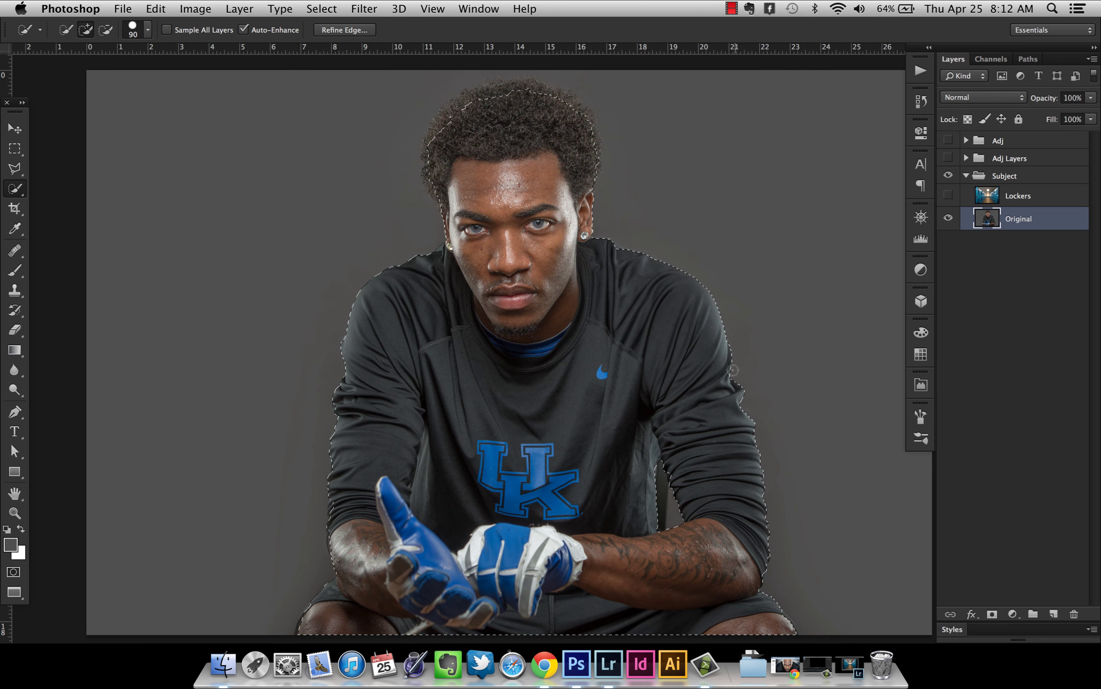
Preview the selection over red in Refine Edge, brush around the hair at size 175, and output to a new layer with layer mask.
left_click(347, 28)
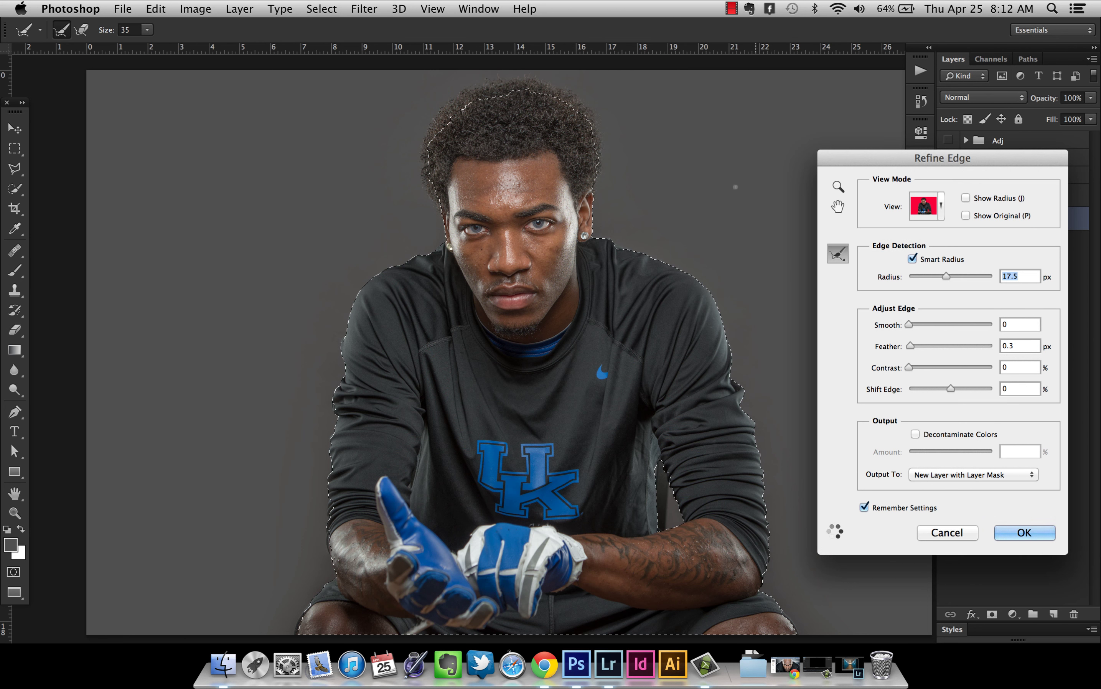
left_click(925, 209)
left_click(907, 275)
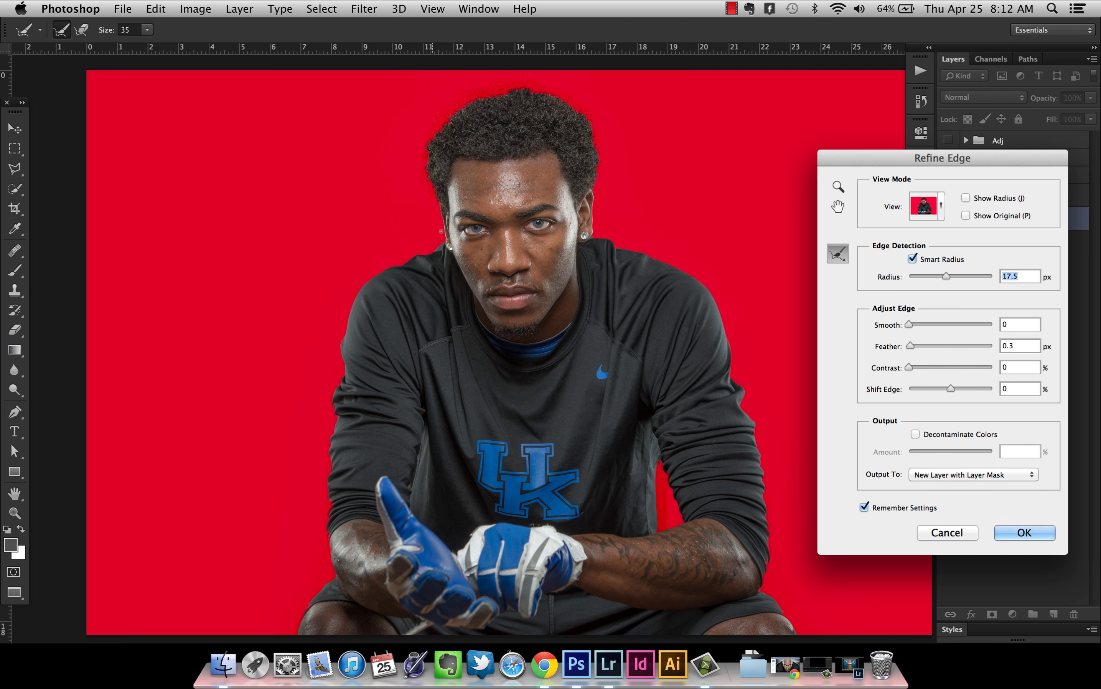
left_click_drag(432, 219, 441, 219)
key("bracketleft")
key("bracketleft")
mouse_move(435, 201)
left_mouse_down()
mouse_move(419, 147)
mouse_move(448, 117)
mouse_move(418, 165)
mouse_move(452, 113)
mouse_move(518, 89)
mouse_move(461, 99)
mouse_move(492, 91)
mouse_move(536, 90)
mouse_move(590, 115)
mouse_move(596, 179)
mouse_move(595, 143)
mouse_move(566, 95)
mouse_move(534, 80)
mouse_move(468, 100)
mouse_move(507, 95)
left_mouse_up()
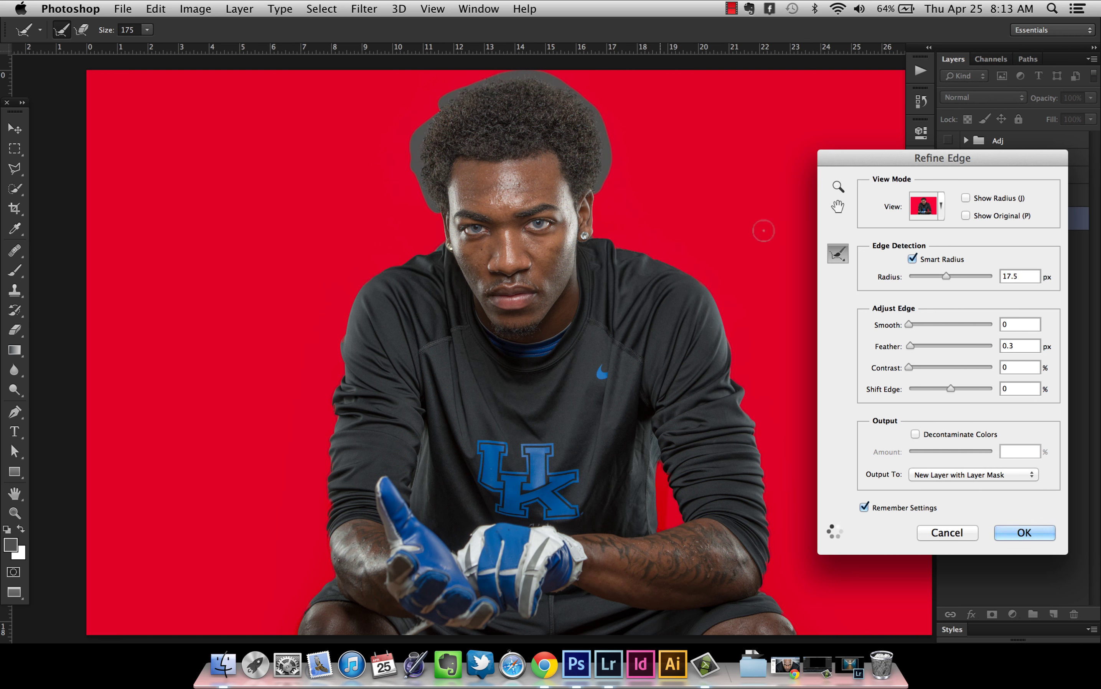
left_click(1008, 531)
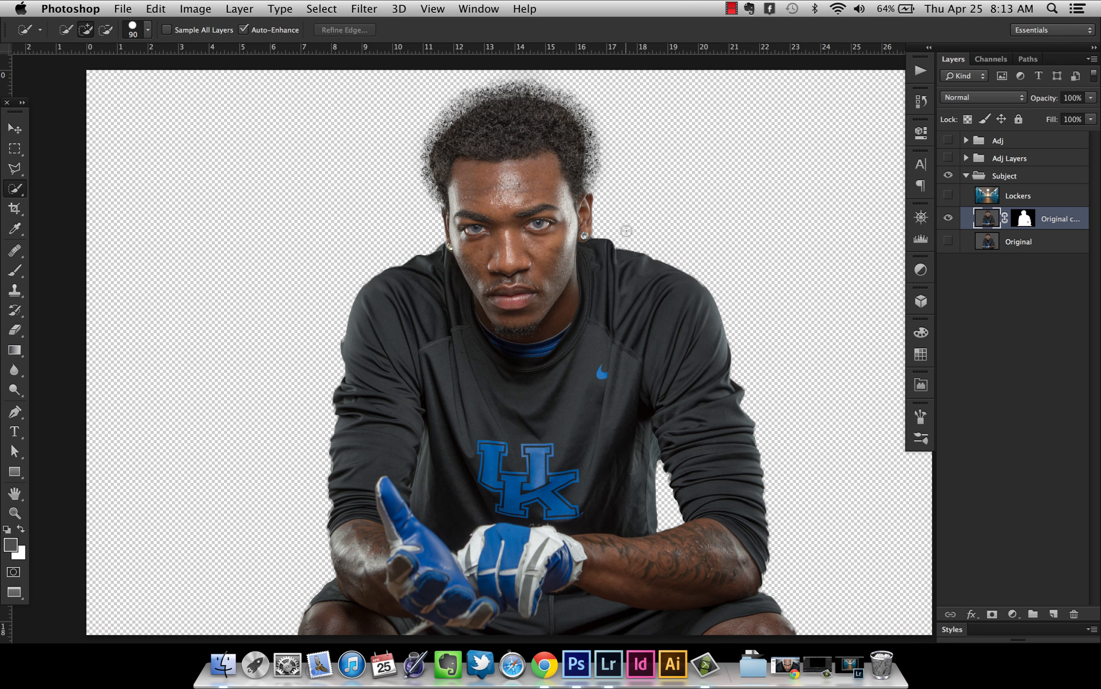
Prepare a harder 70 px brush with default colours and target the layer mask of the Original copy for retouching the shoulder edge.
key("z")
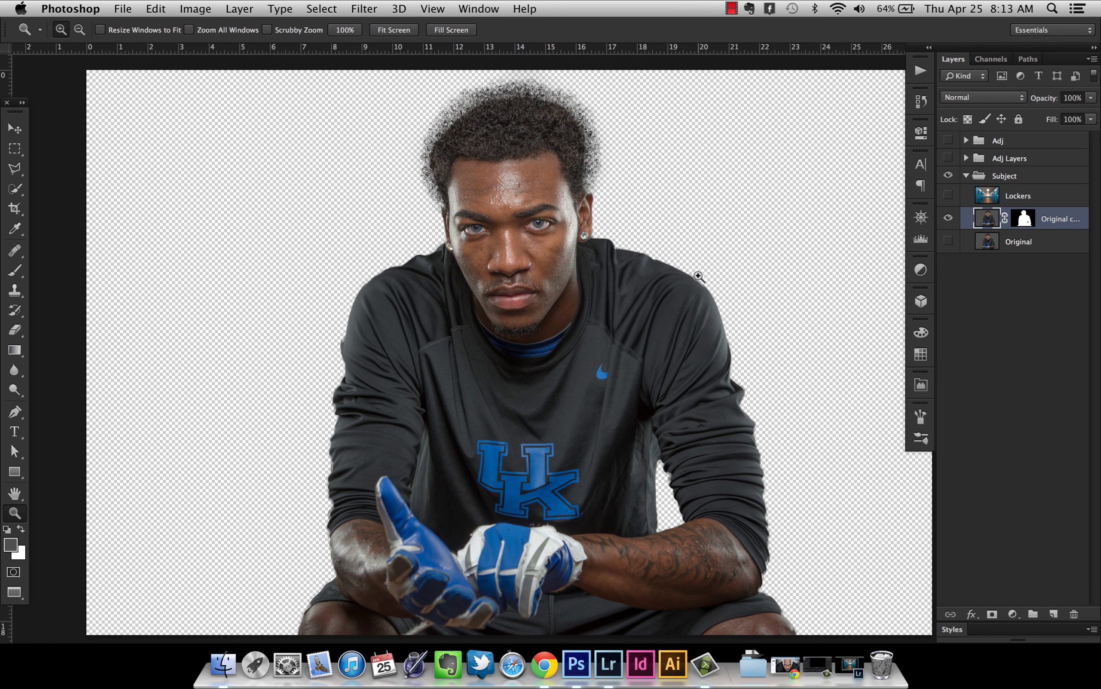
left_click(698, 277)
key("b")
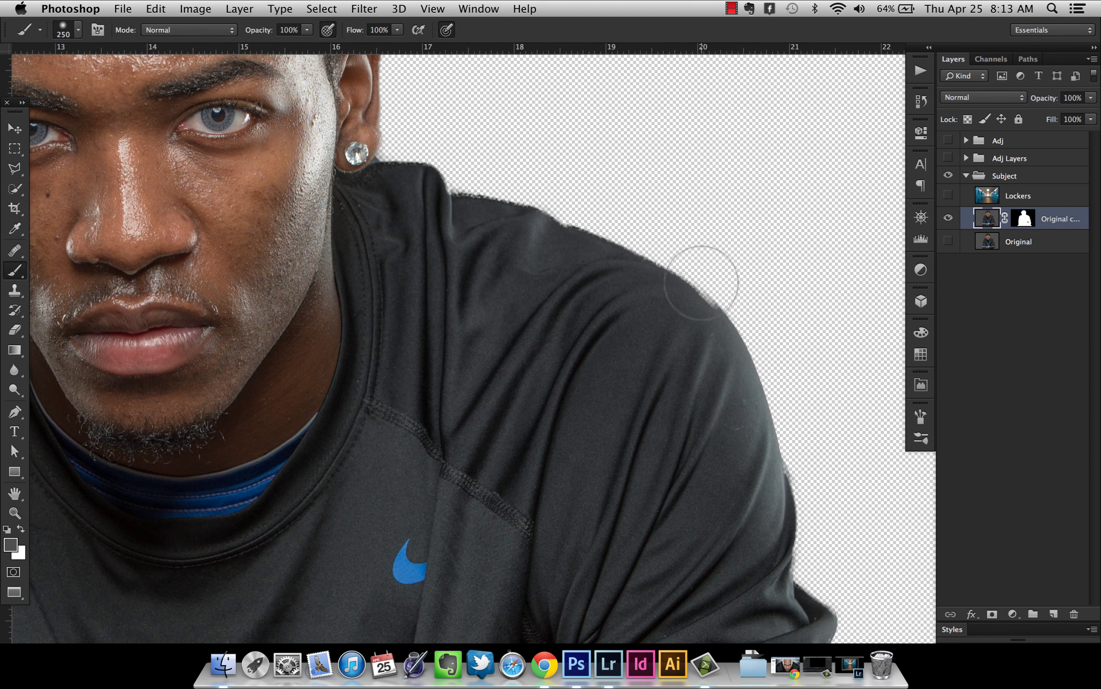
key("bracketleft")
key("bracketleft")
key("bracketleft")
key("bracketleft")
key("bracketleft")
key("bracketleft")
key("bracketleft")
key("bracketleft")
left_click(65, 31)
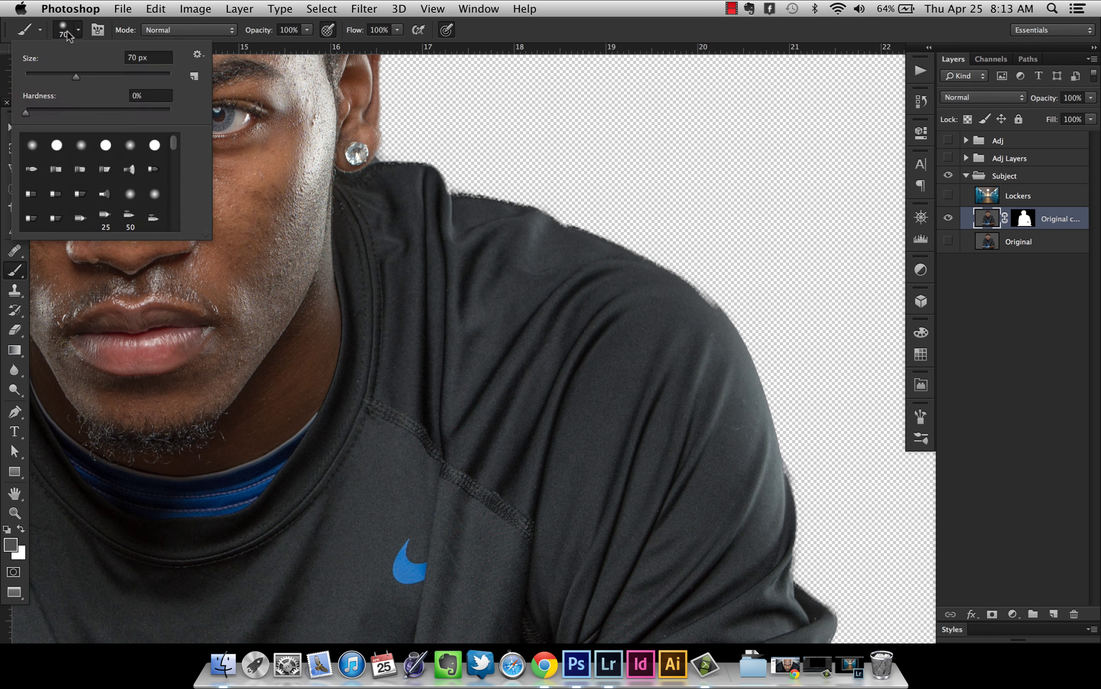
left_click_drag(30, 112, 130, 111)
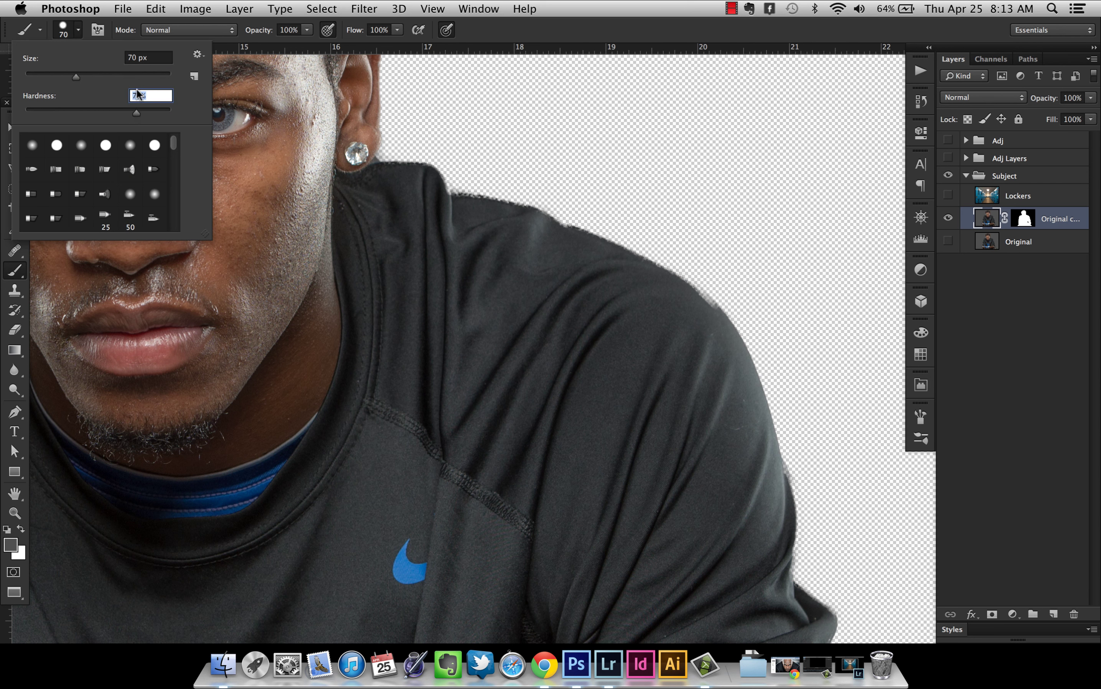
key("Return")
key("d")
left_click(1024, 219)
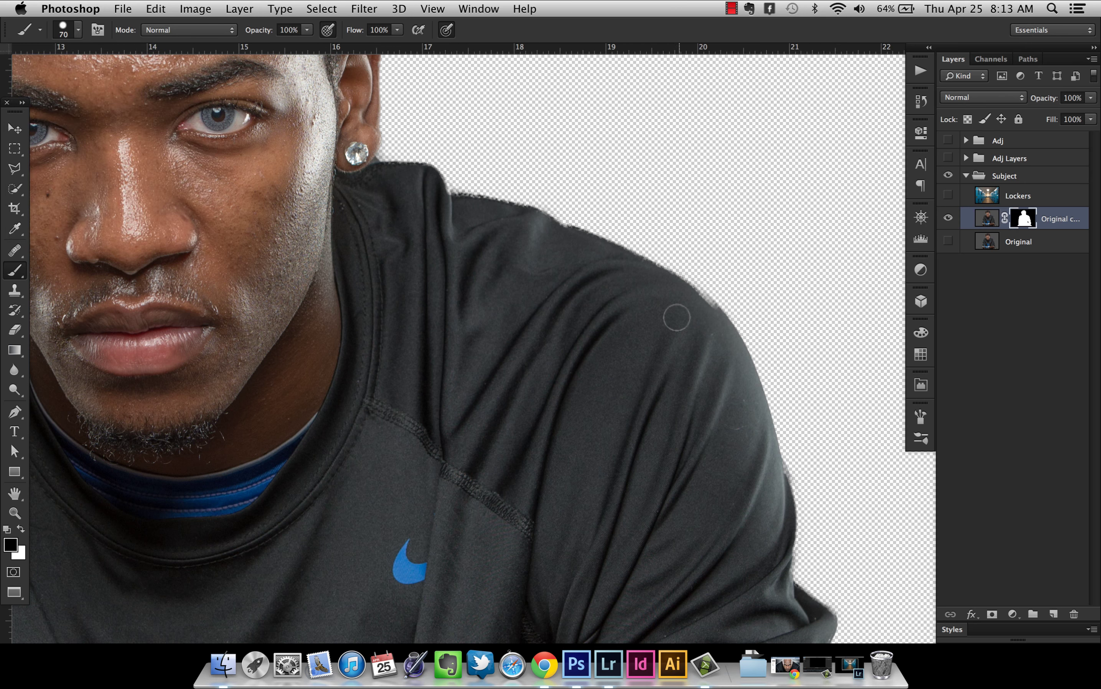
Paint white on the mask to restore the ragged shoulder edge of the shirt, and inspect the opposite shoulder.
key("x")
left_click_drag(693, 302, 696, 303)
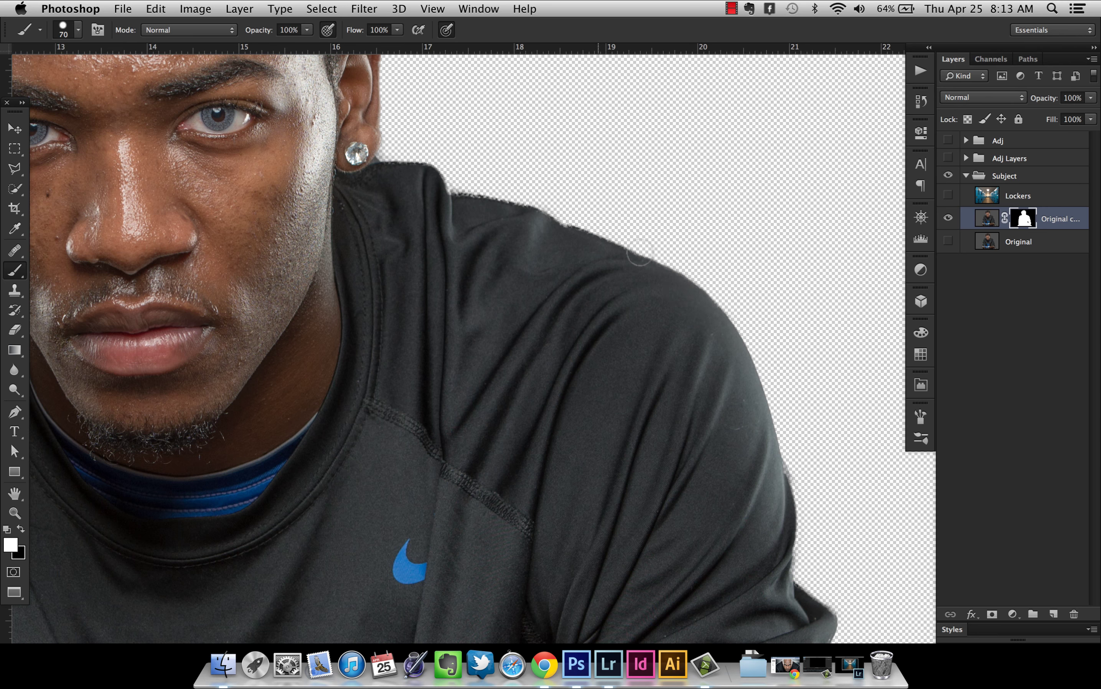
scroll(646, 301, "down", 5)
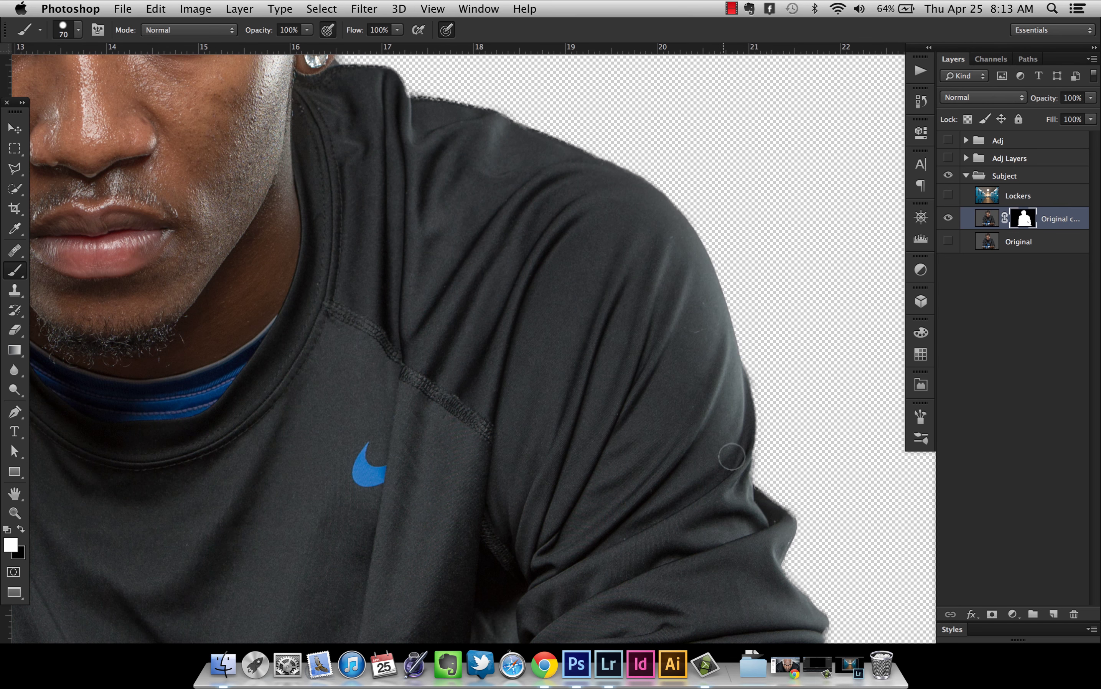
scroll(641, 325, "up", 15)
scroll(271, 420, "down", 10)
scroll(271, 419, "left", 12)
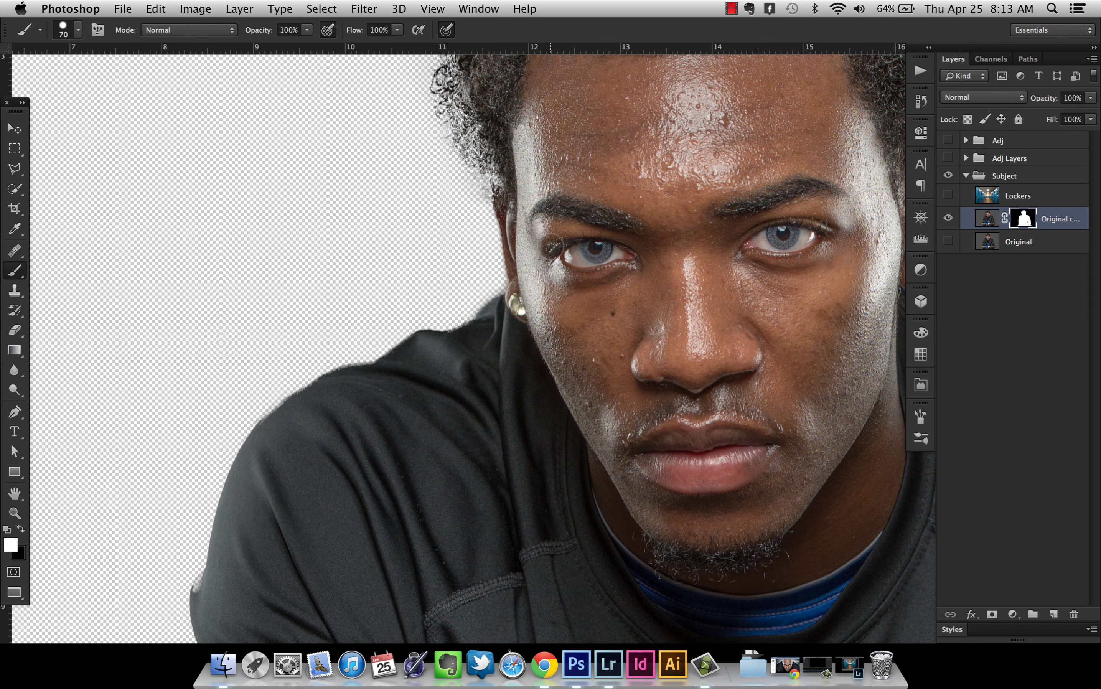
Delete the masked copy of the Original layer.
key("super+minus")
key("super+minus")
key("super+minus")
key("super+minus")
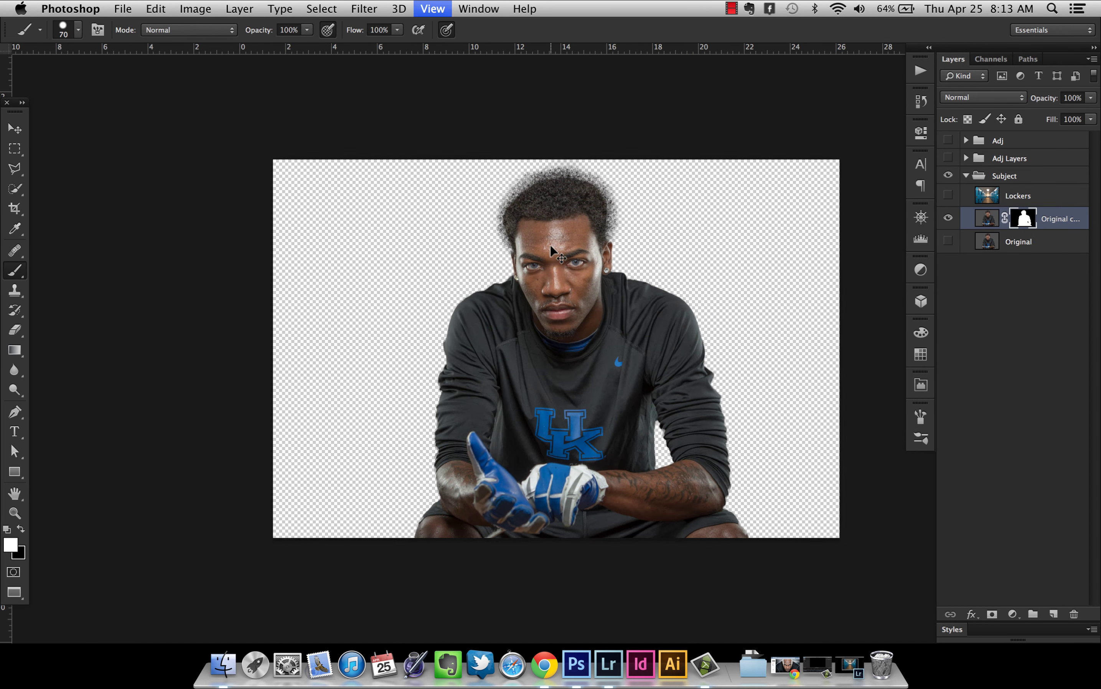
key("super+minus")
key("super+plus")
left_click_drag(1076, 228, 1074, 614)
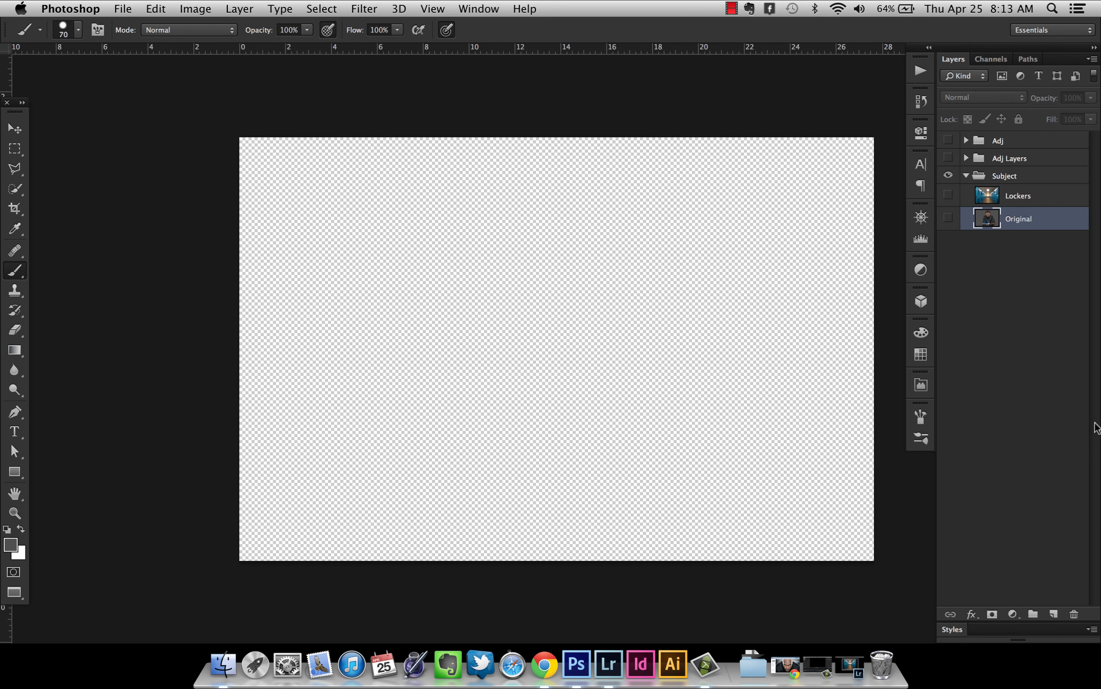
Show the Original layer and display the saved Path 1 outline around the subject, examining it near the hair.
left_click(951, 220)
left_click(1028, 60)
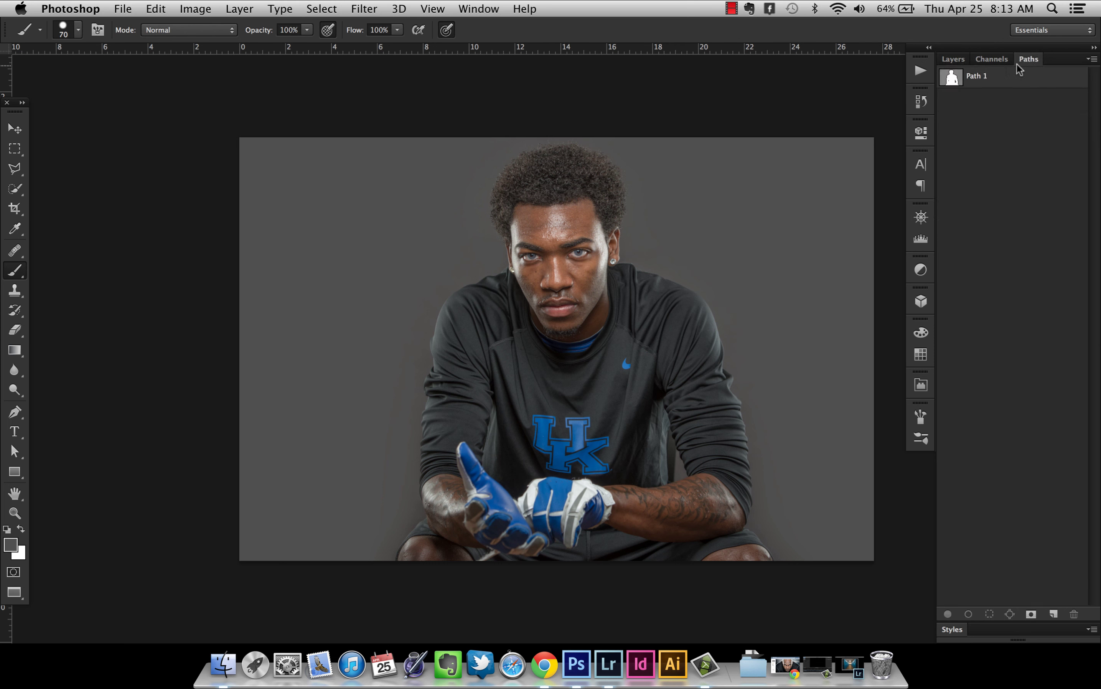
left_click(964, 80)
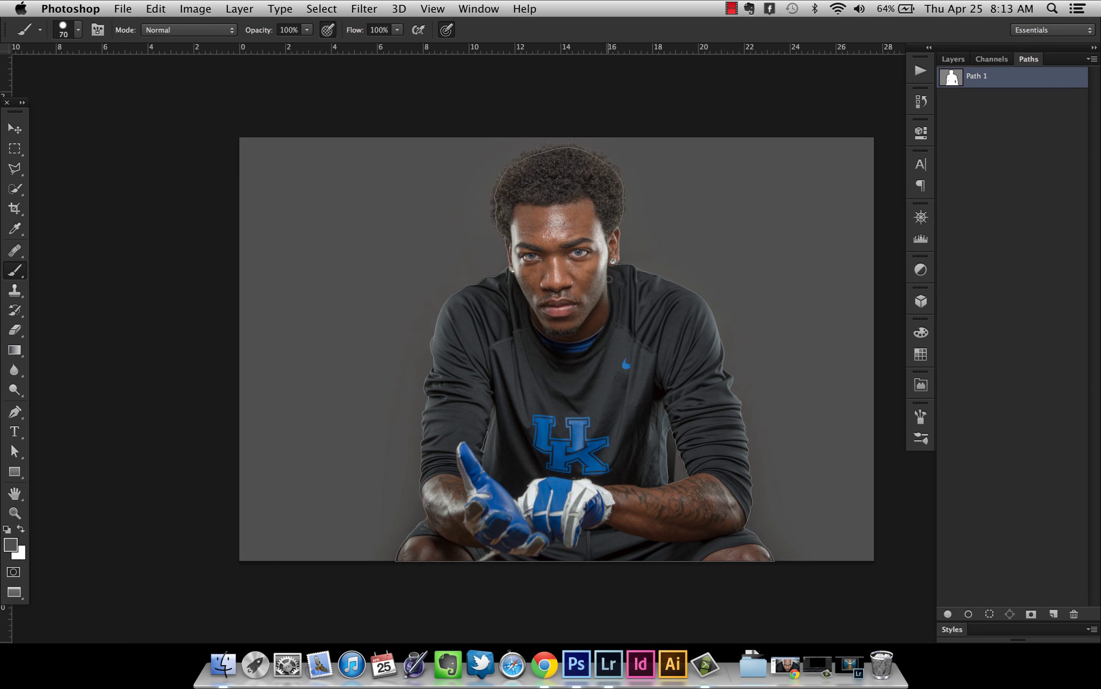
key("z")
left_click(584, 238)
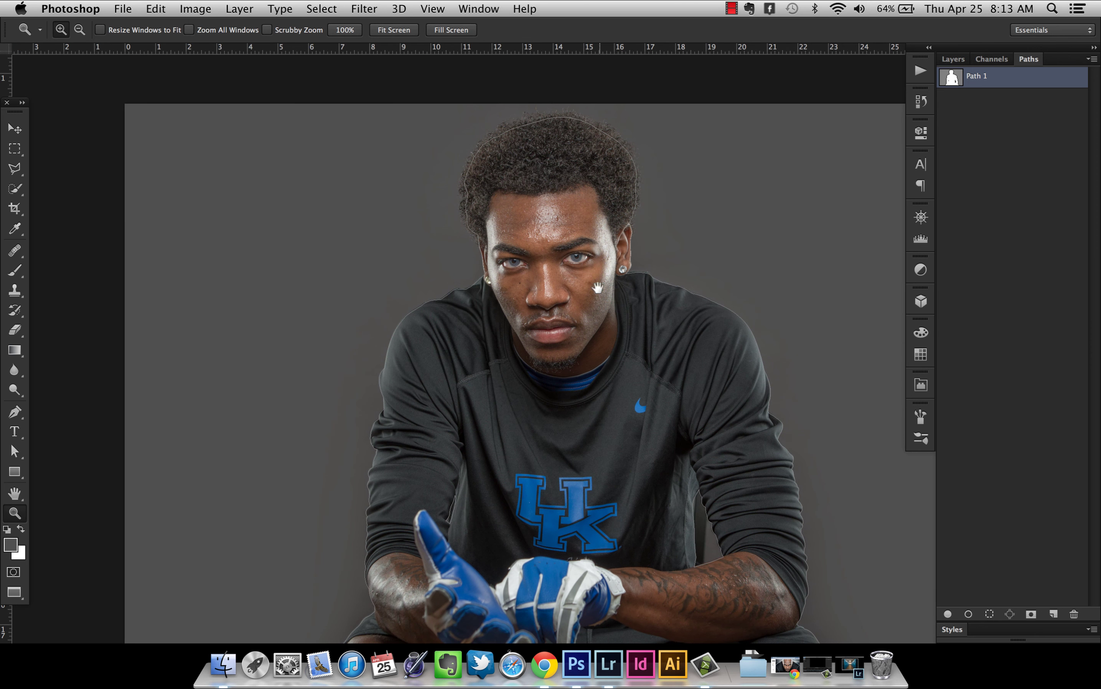
left_click_drag(597, 287, 569, 256)
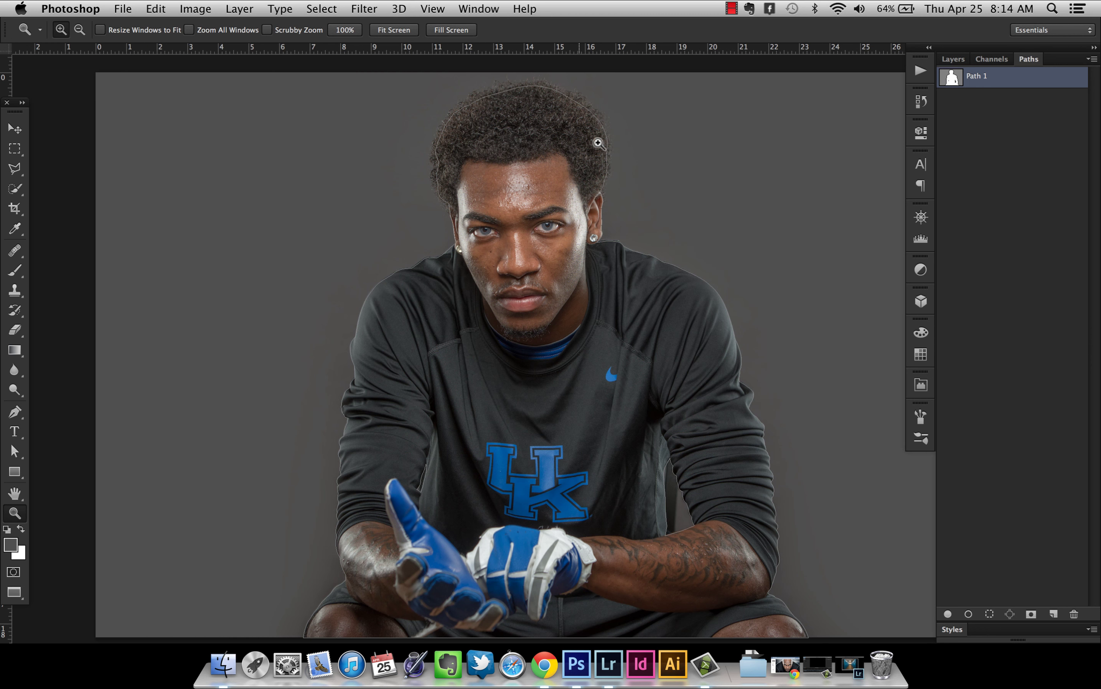
Load Path 1 as a selection and add it as a layer mask on the Original layer.
left_click(953, 78, "super")
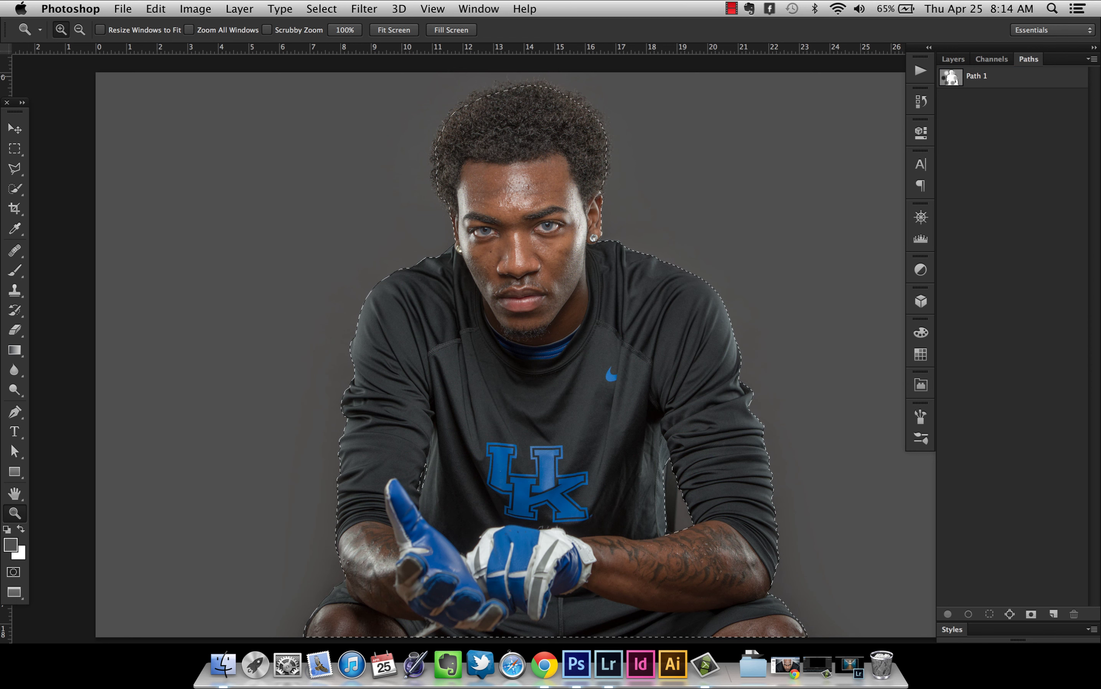
left_click(953, 59)
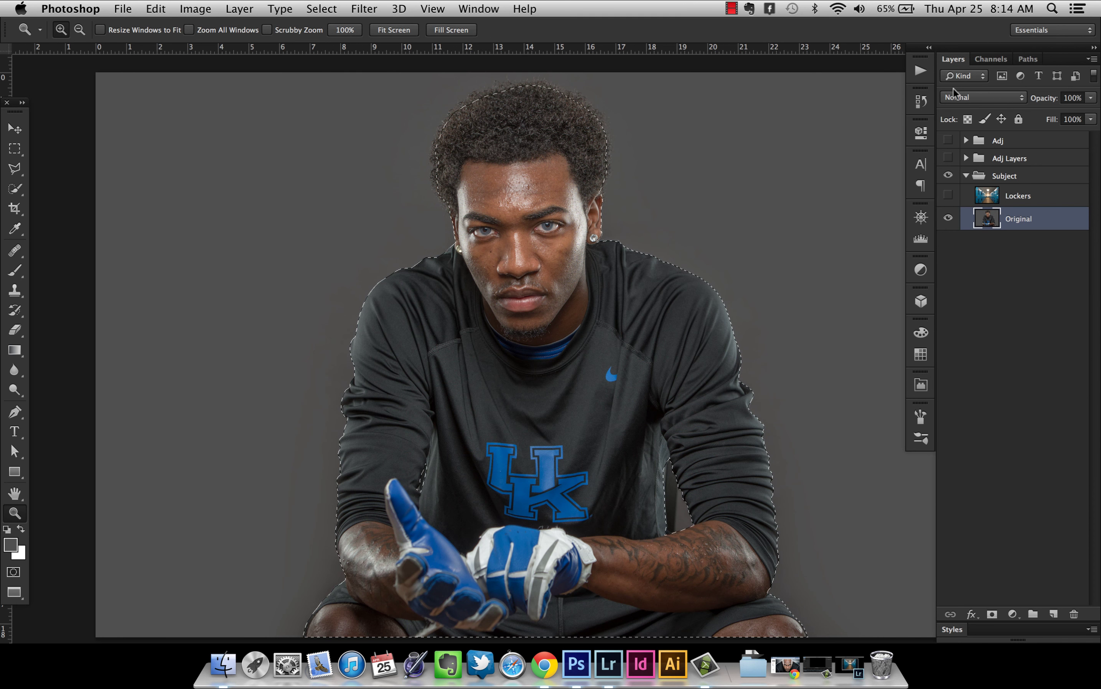
left_click(992, 614)
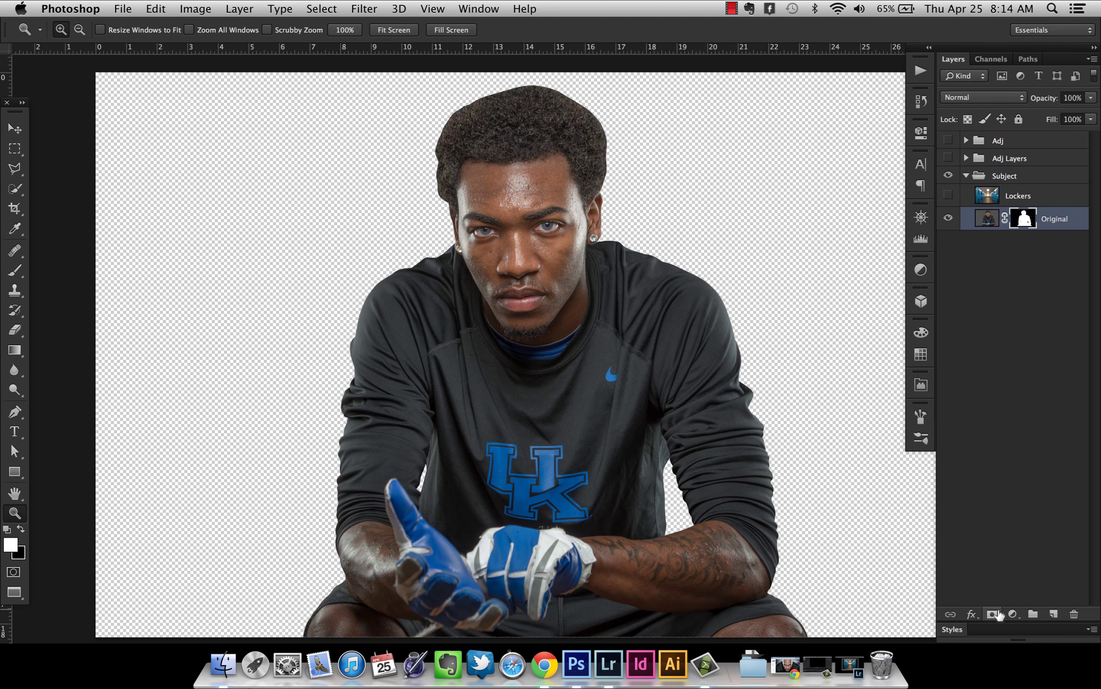
Undo the mask on the Original layer, clear the selection, and duplicate the Original layer.
key("super+z")
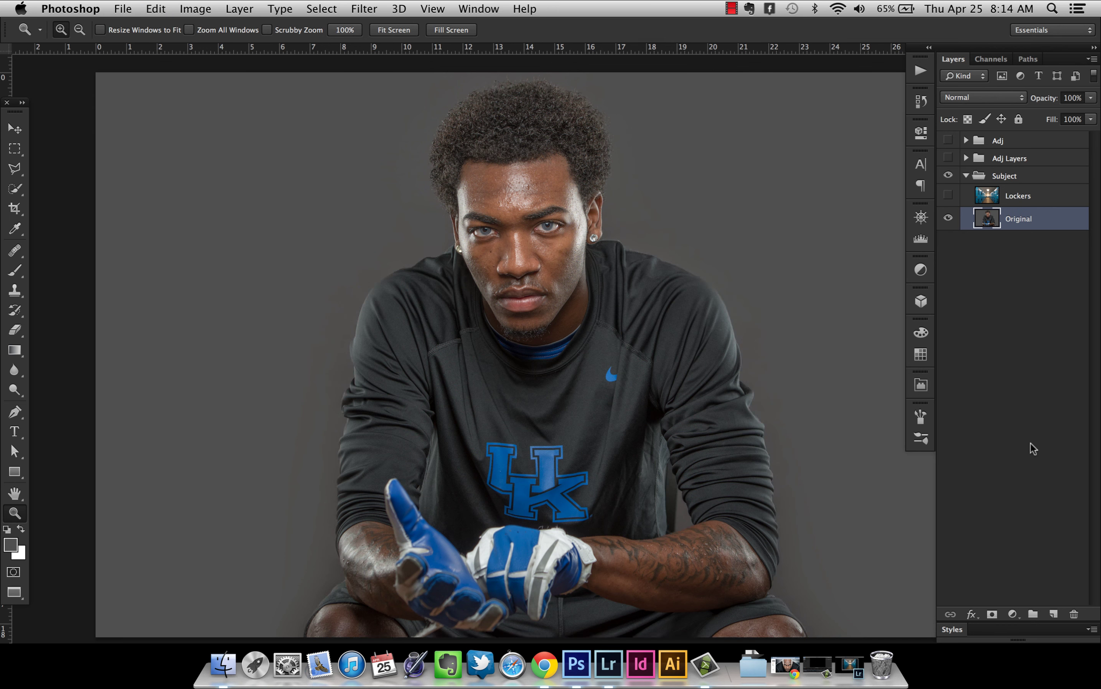
key("super+d")
key("super+j")
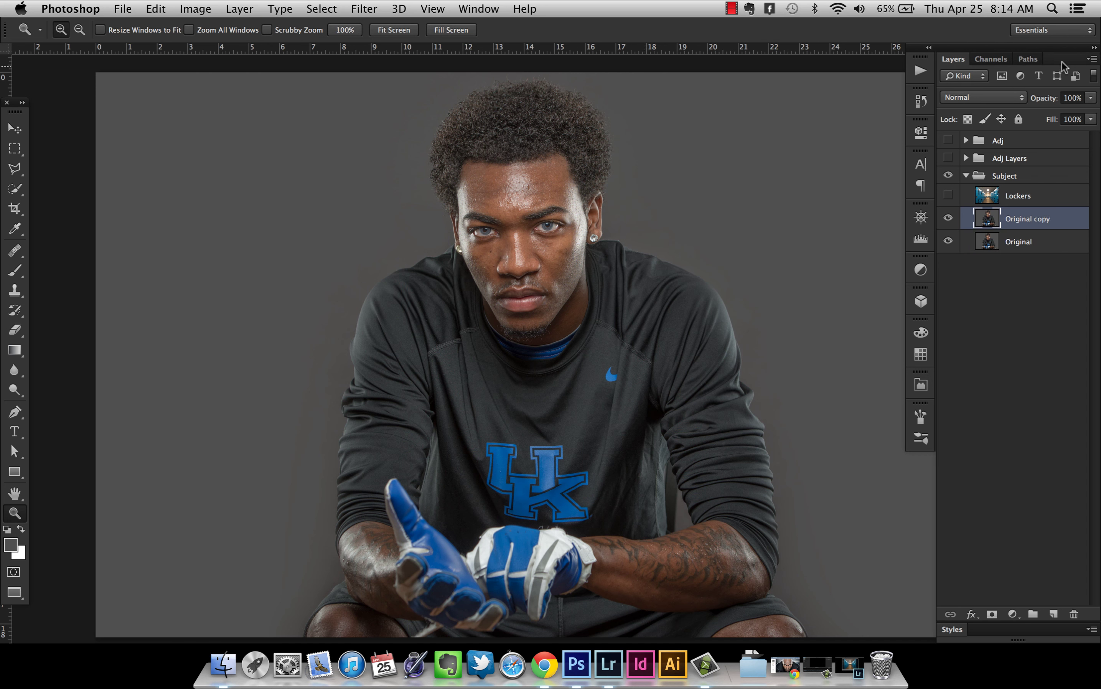
Load Path 1 as a selection and add it as a layer mask on the duplicate of the Original layer.
left_click(1028, 58)
left_click(952, 78, "super")
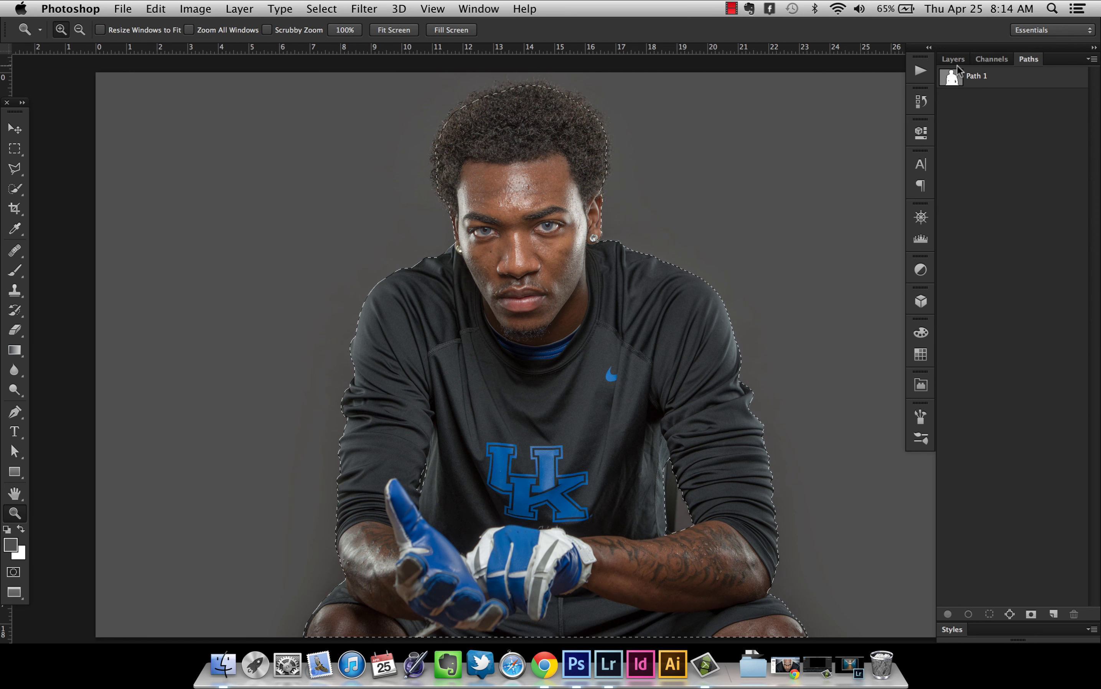
left_click(953, 59)
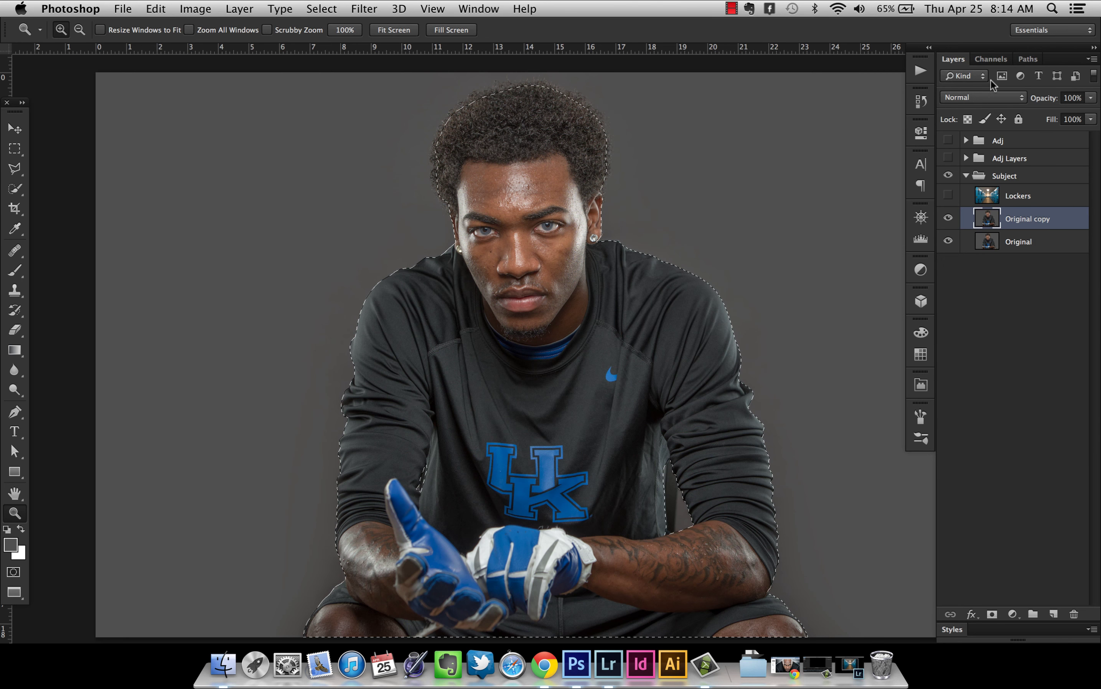
left_click(992, 615)
Set the feather of the duplicate's layer mask to 1.0 px.
double_click(1023, 221)
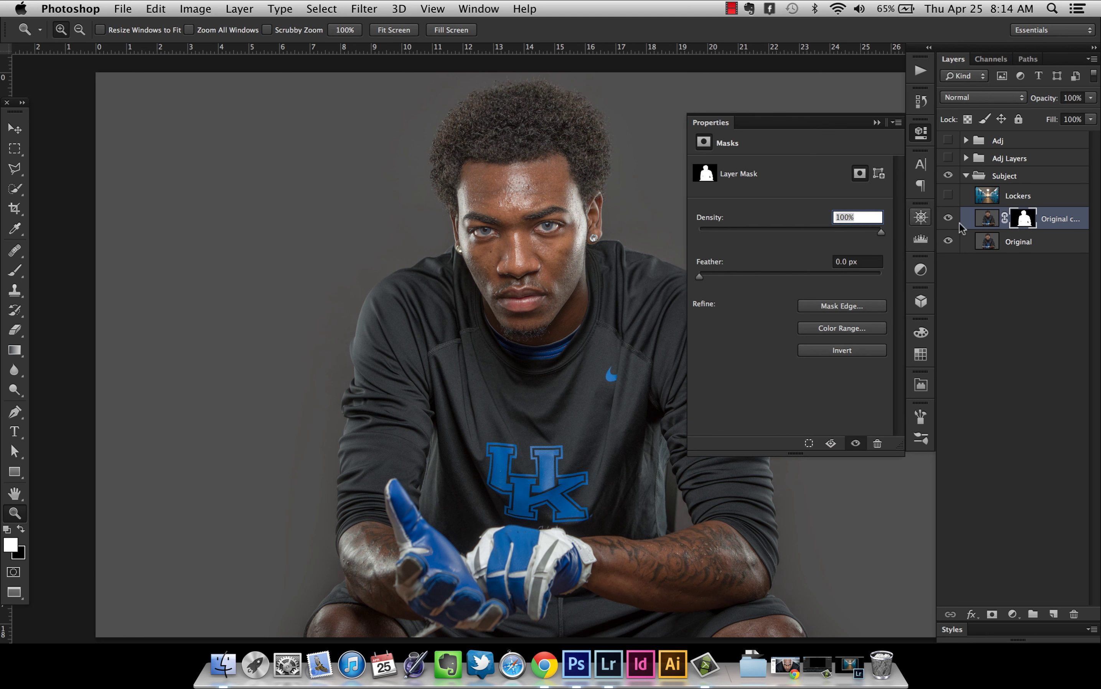
left_click(855, 260)
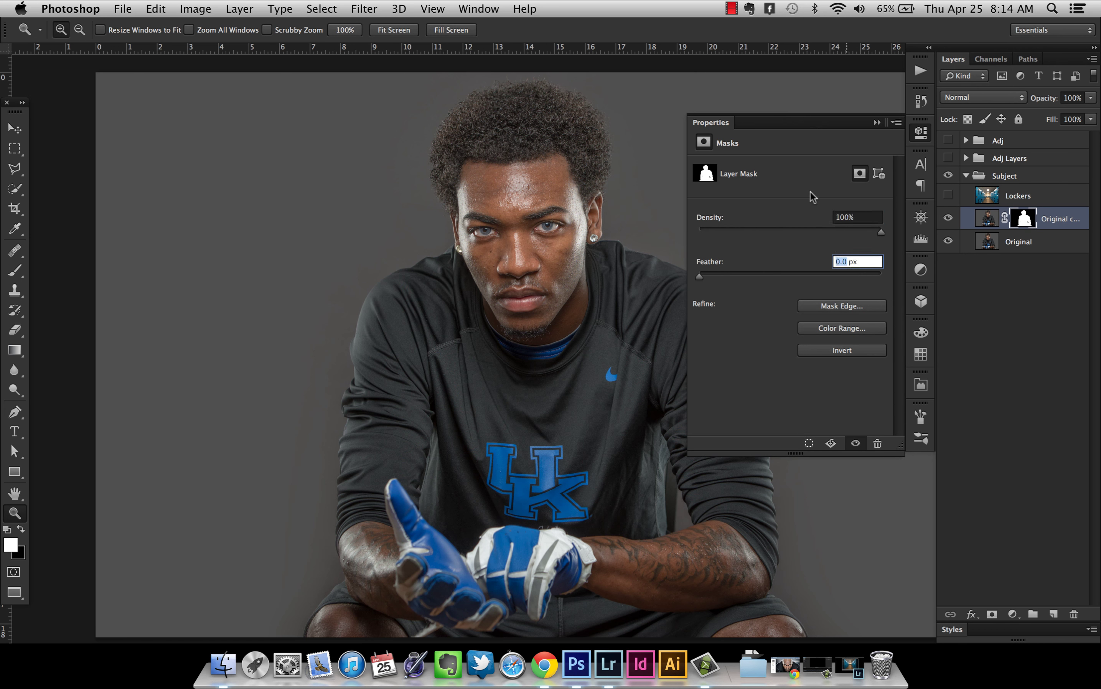
type("1")
key("Return")
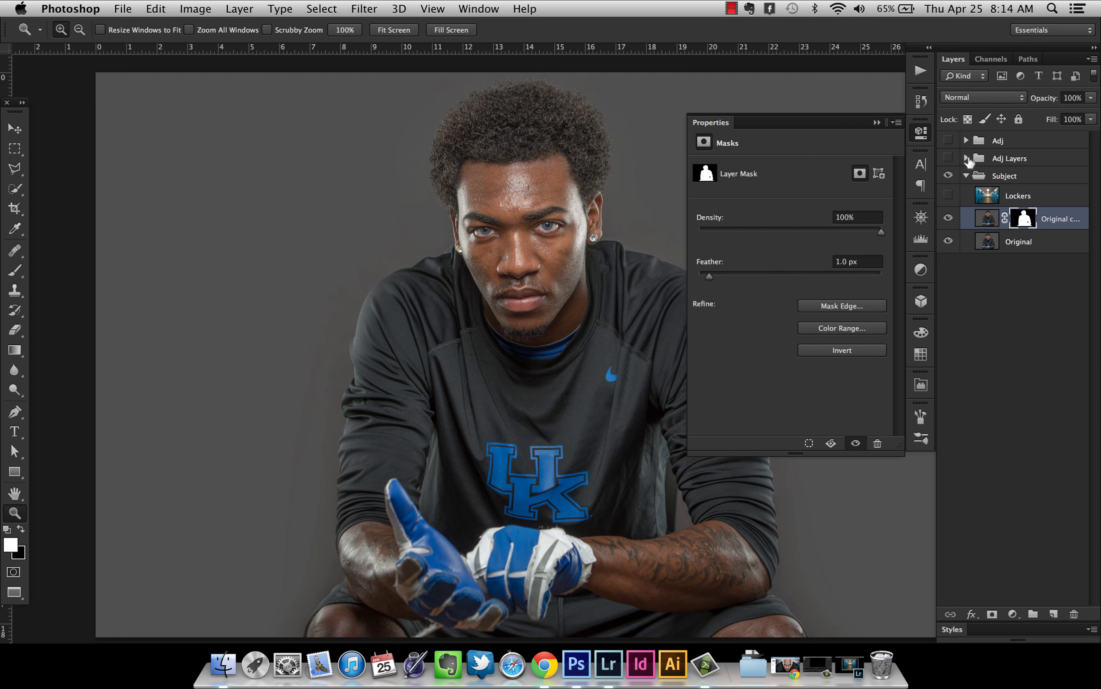
left_click(876, 122)
Move the masked copy above the Lockers layer and turn on the visibility of Lockers.
left_click_drag(1065, 219, 1038, 186)
left_click(948, 219)
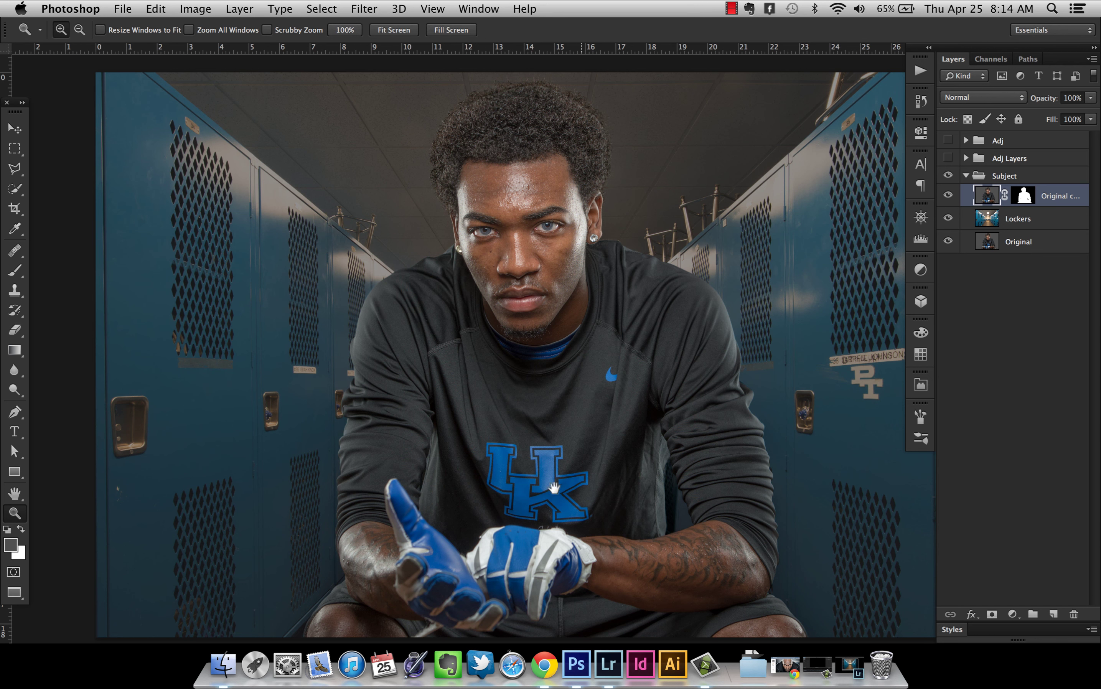
Select the masked copy's layer mask and ready a white Brush of size 20 at the sleeve fold beside the lockers.
left_click(681, 246)
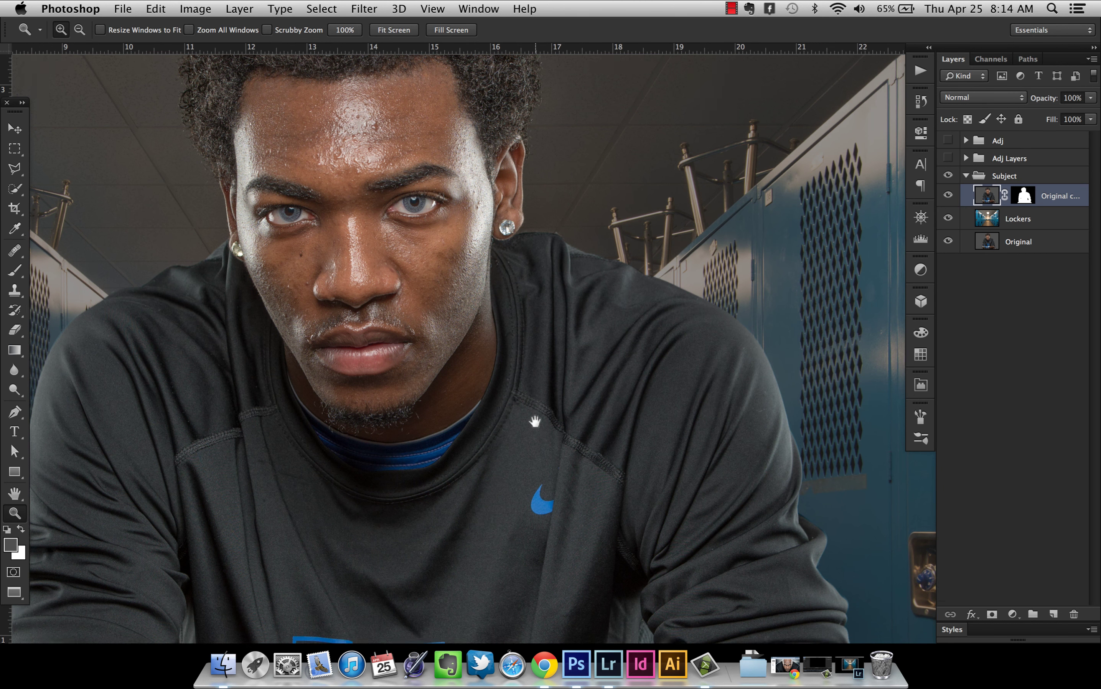
left_click_drag(534, 432, 501, 275)
left_click(668, 336)
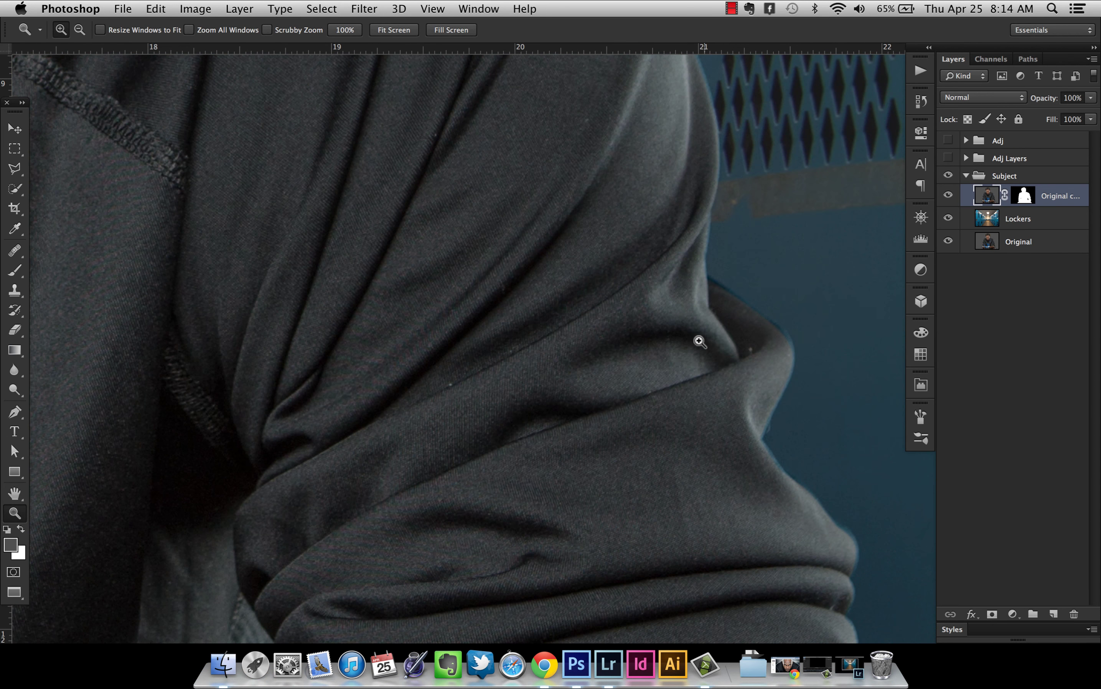
key("b")
left_click(1023, 195)
key("d")
key("bracketleft")
key("bracketleft")
key("bracketleft")
key("bracketleft")
key("bracketleft")
key("bracketleft")
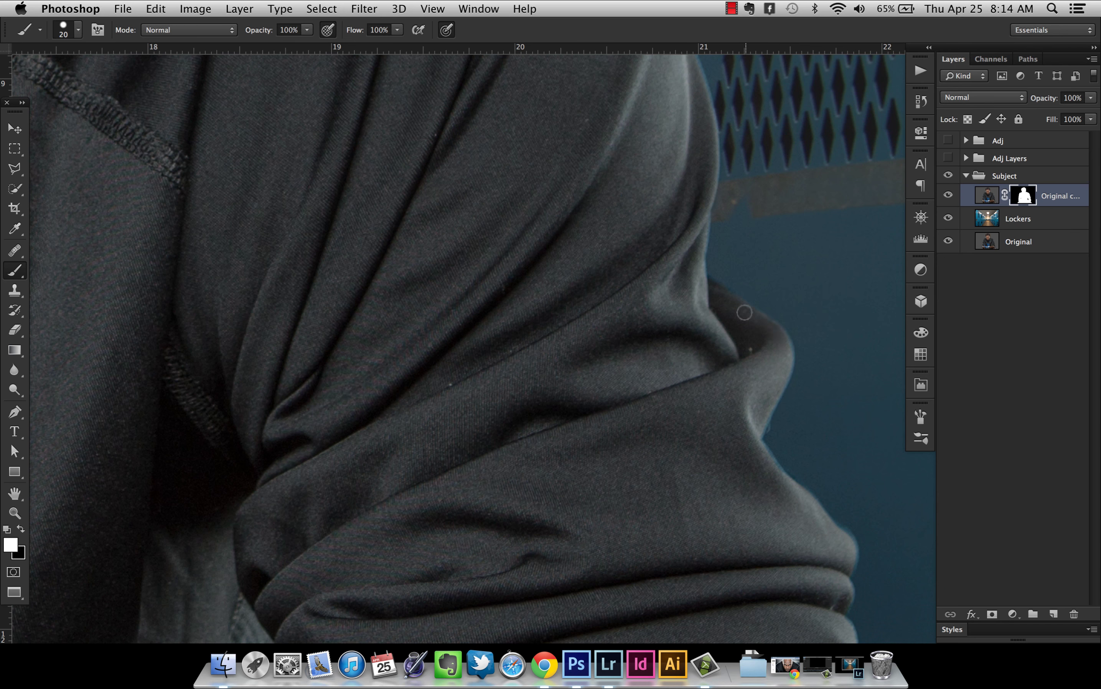
Examine the subject's edges around the shoulders and hair, displaying the Path 1 outline for comparison.
key("super+minus")
key("super+minus")
key("super+minus")
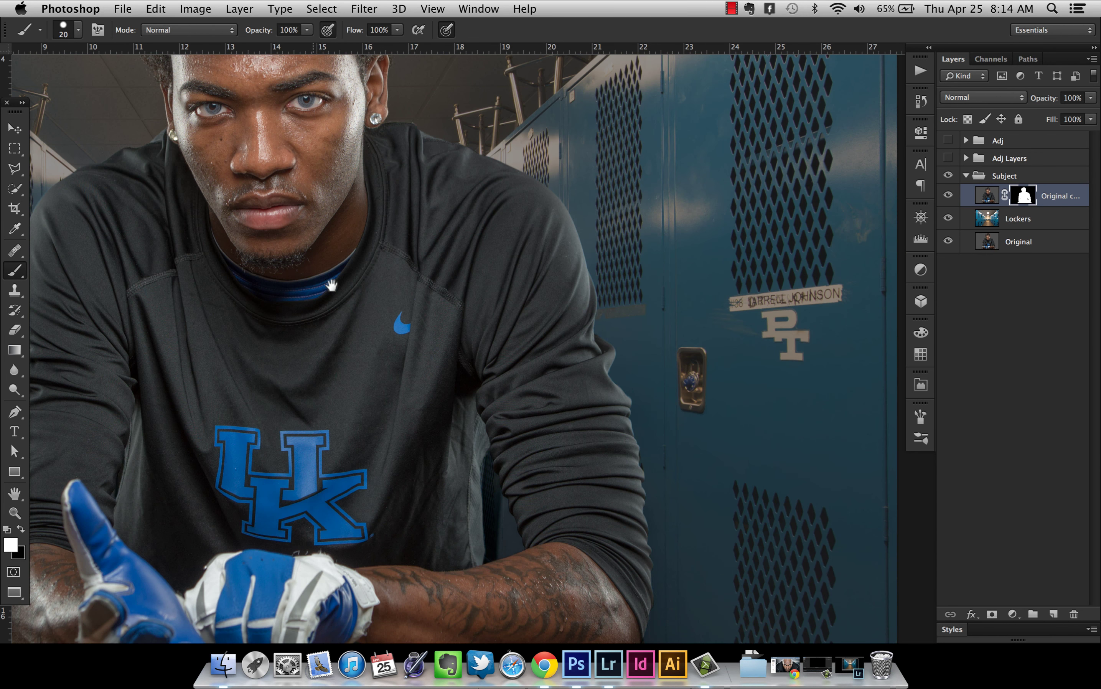
left_click_drag(331, 285, 620, 328)
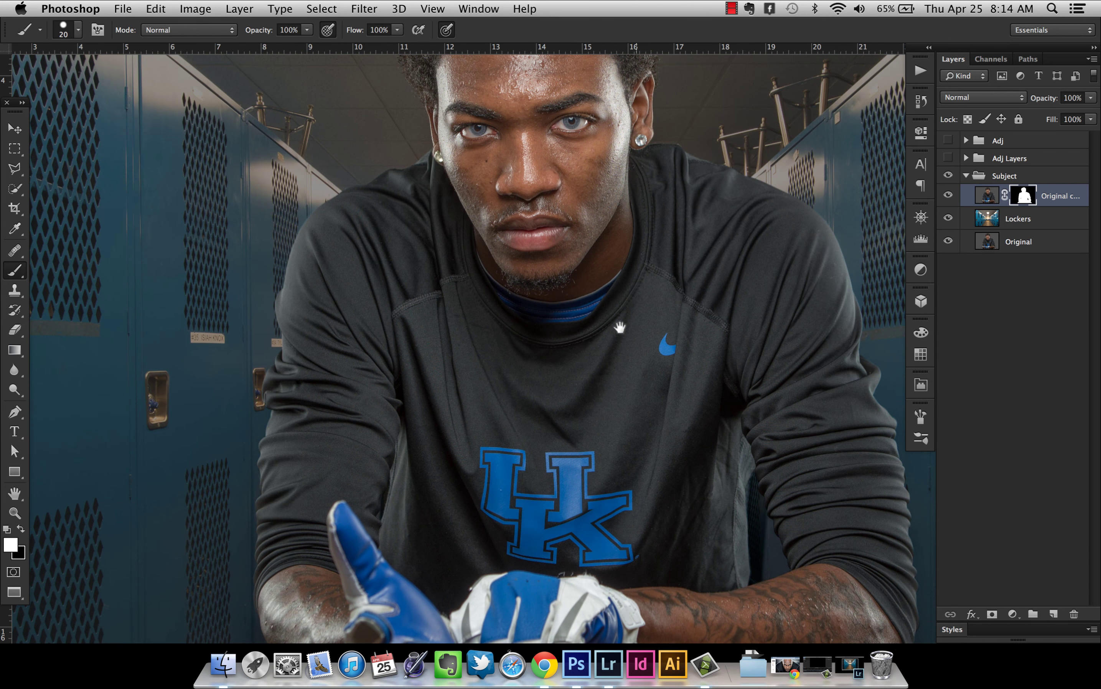
scroll(620, 327, "up", 10)
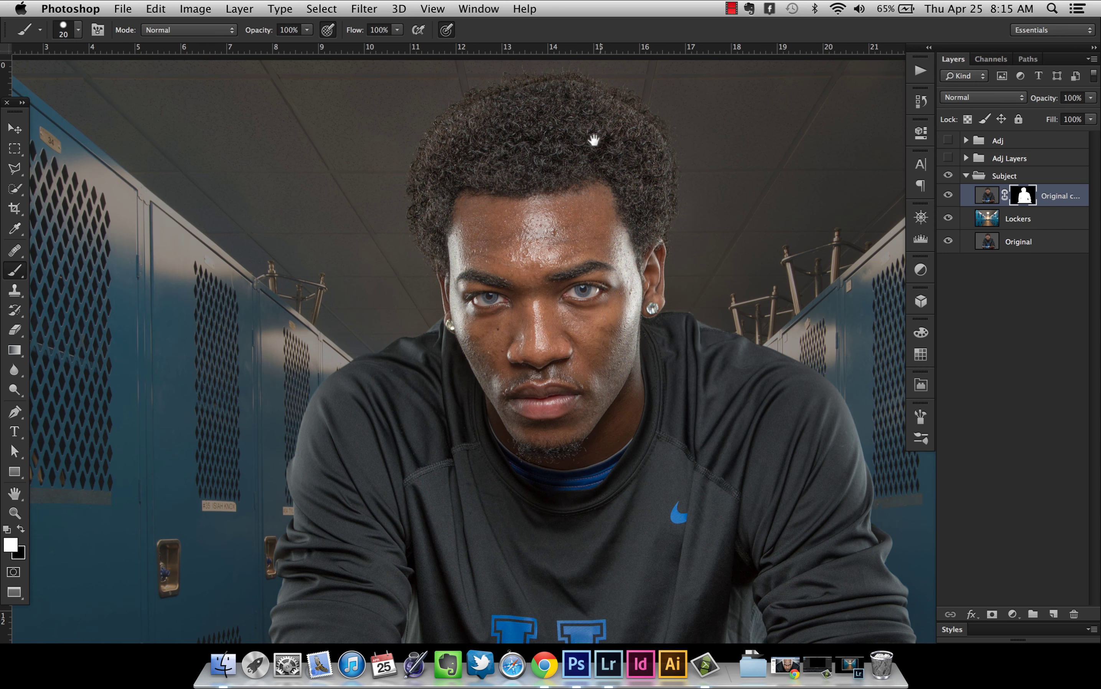
left_click_drag(594, 140, 593, 198)
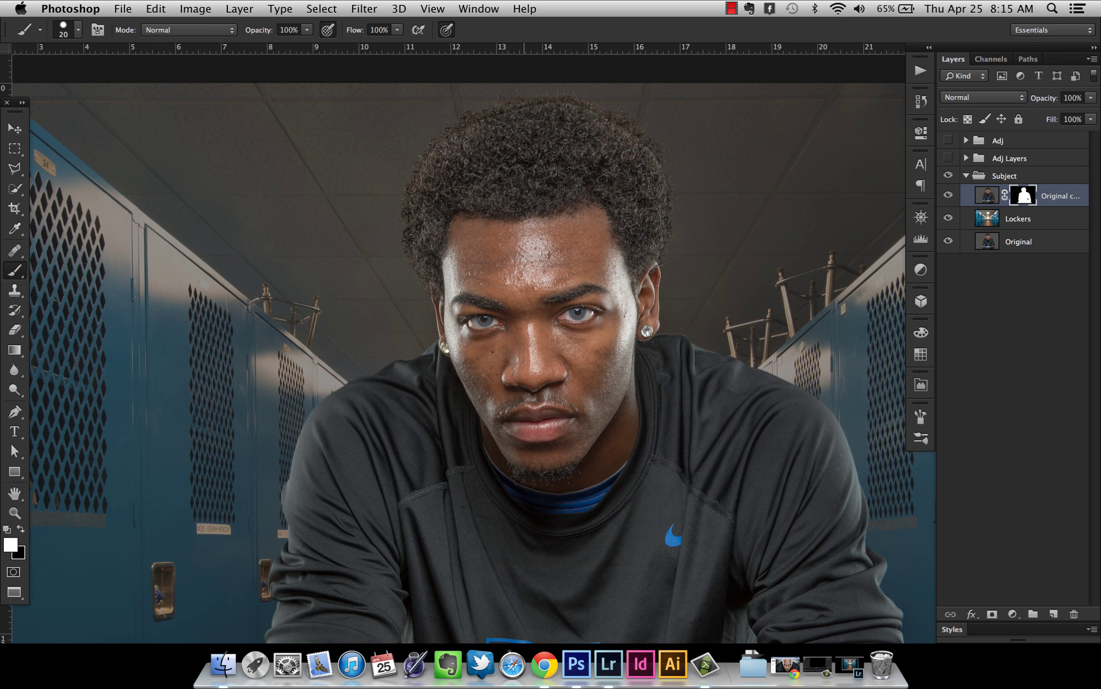
left_click(1028, 59)
left_click(953, 81)
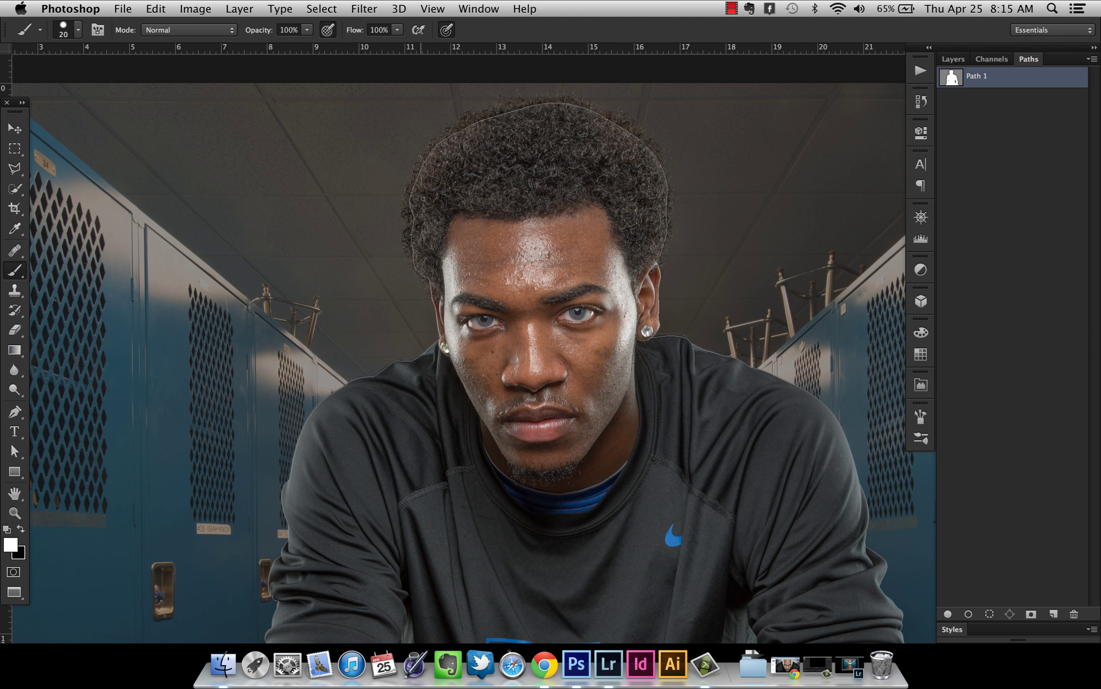
left_click(952, 59)
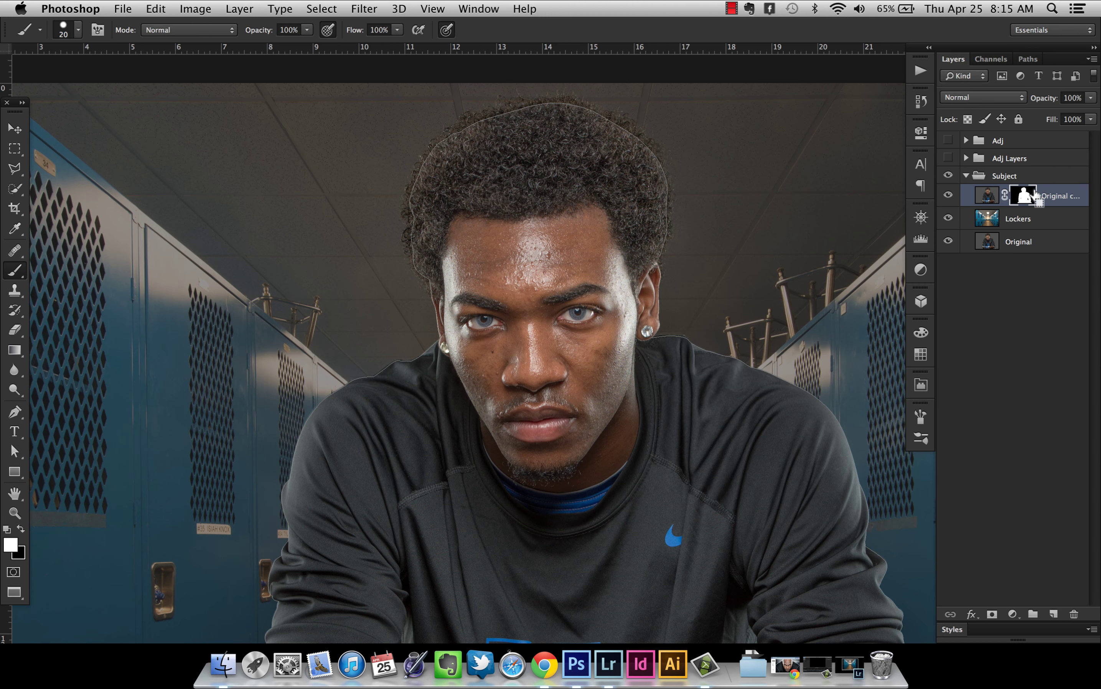
Load the subject's outline as a selection, target the masked copy's image, and open Refine Edge from the Quick Selection tool.
left_click(1035, 195, "super")
left_click(1028, 59)
left_click(953, 59)
left_click(987, 195)
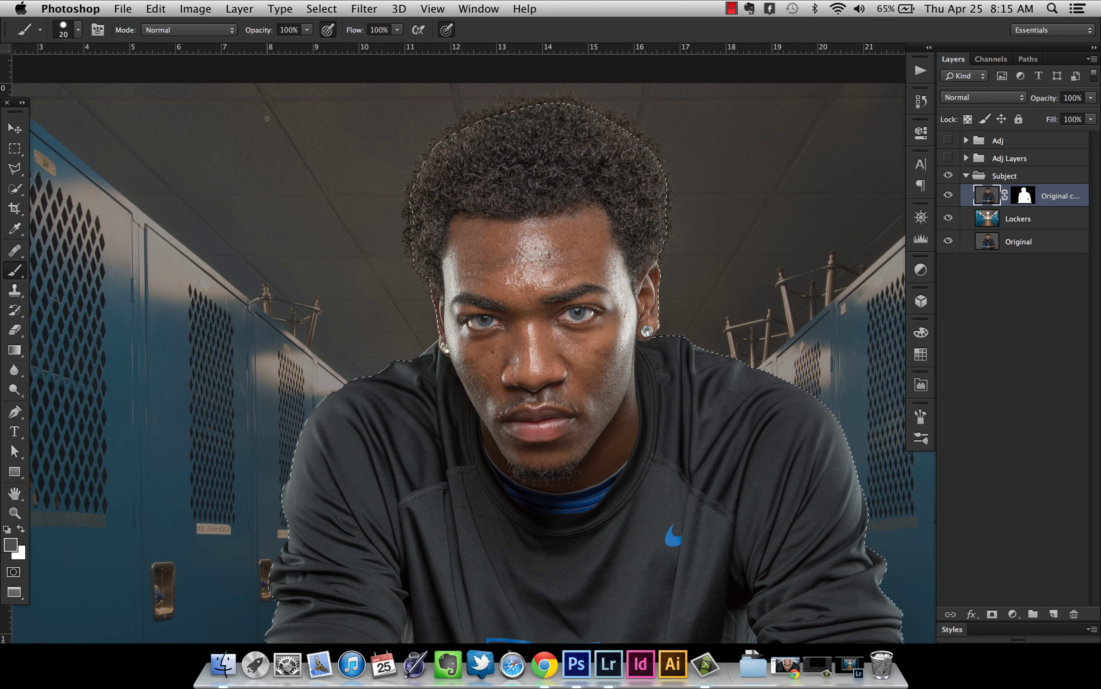
key("w")
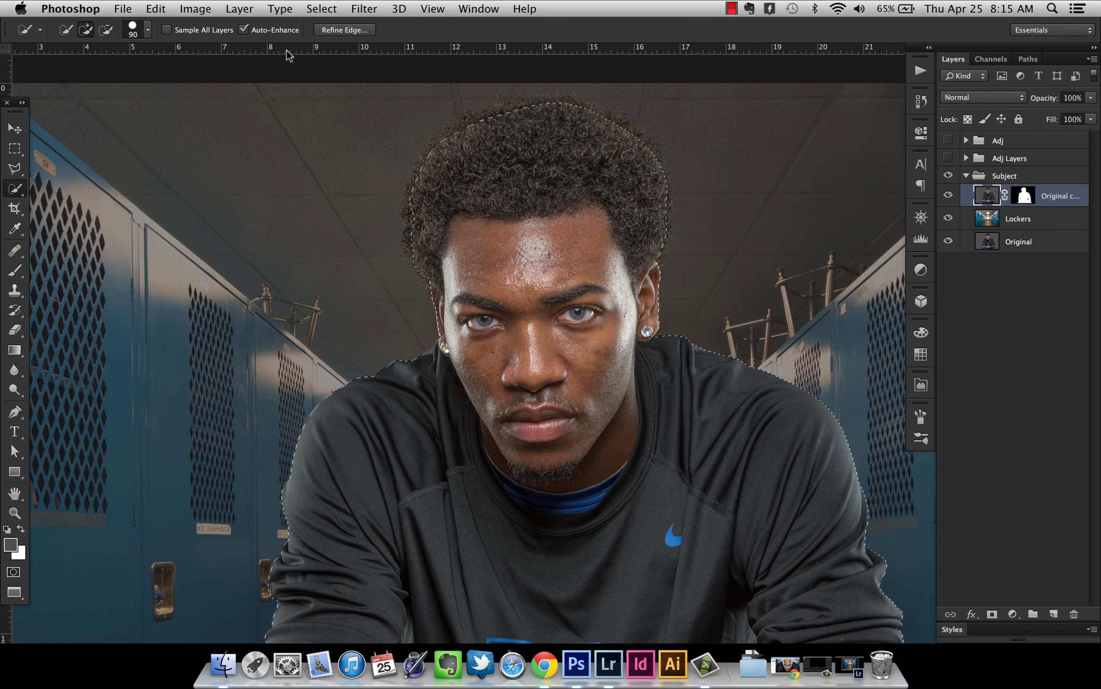
left_click(349, 30)
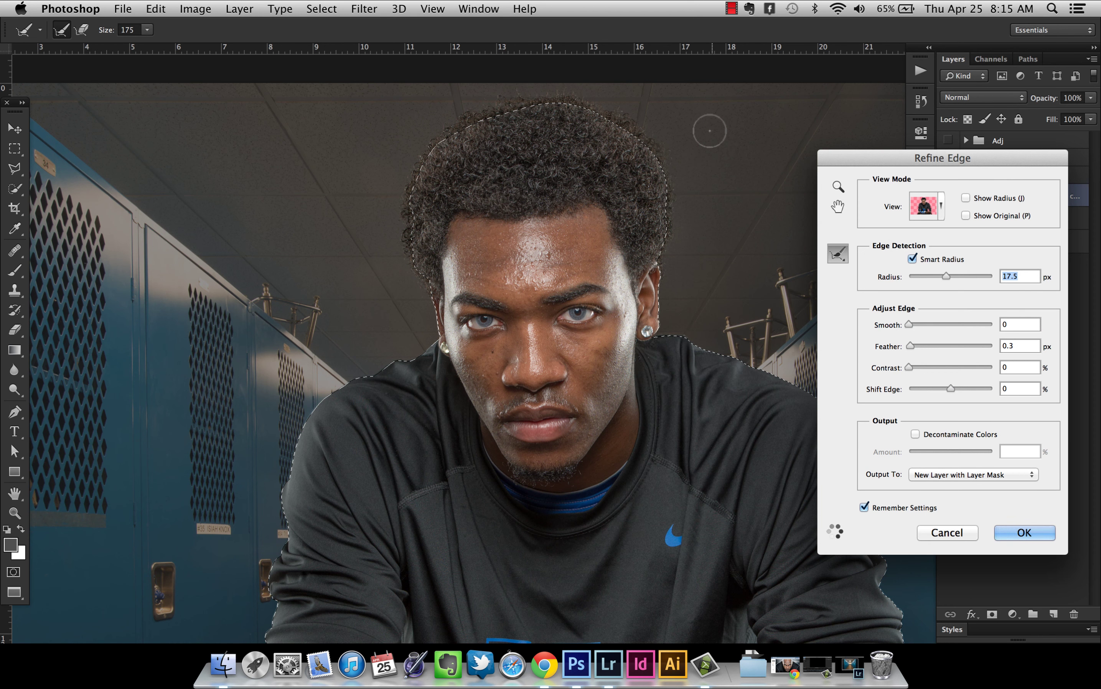
Refine the selection around the hair with a size 90 radius brush and output it to New Layer with Layer Mask.
key("bracketleft")
key("bracketleft")
key("bracketleft")
key("bracketleft")
mouse_move(431, 240)
left_mouse_down()
mouse_move(426, 298)
mouse_move(405, 243)
mouse_move(407, 213)
mouse_move(427, 286)
mouse_move(406, 197)
mouse_move(434, 147)
mouse_move(487, 114)
mouse_move(564, 99)
mouse_move(614, 118)
mouse_move(662, 165)
mouse_move(671, 200)
mouse_move(660, 254)
left_mouse_up()
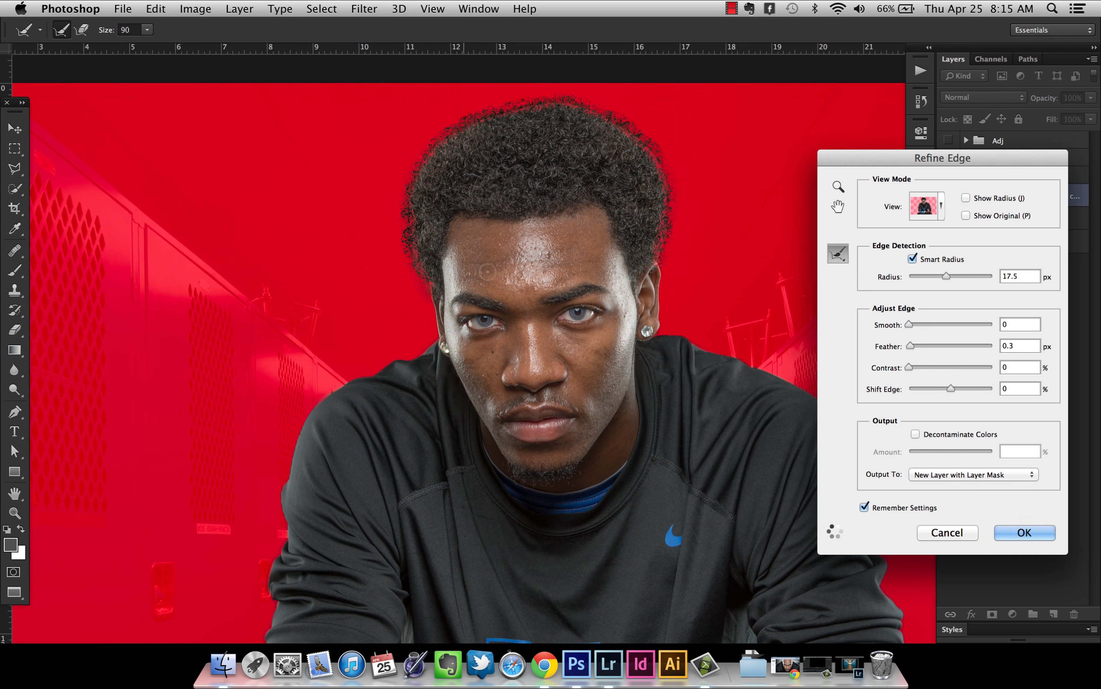
left_click(1049, 532)
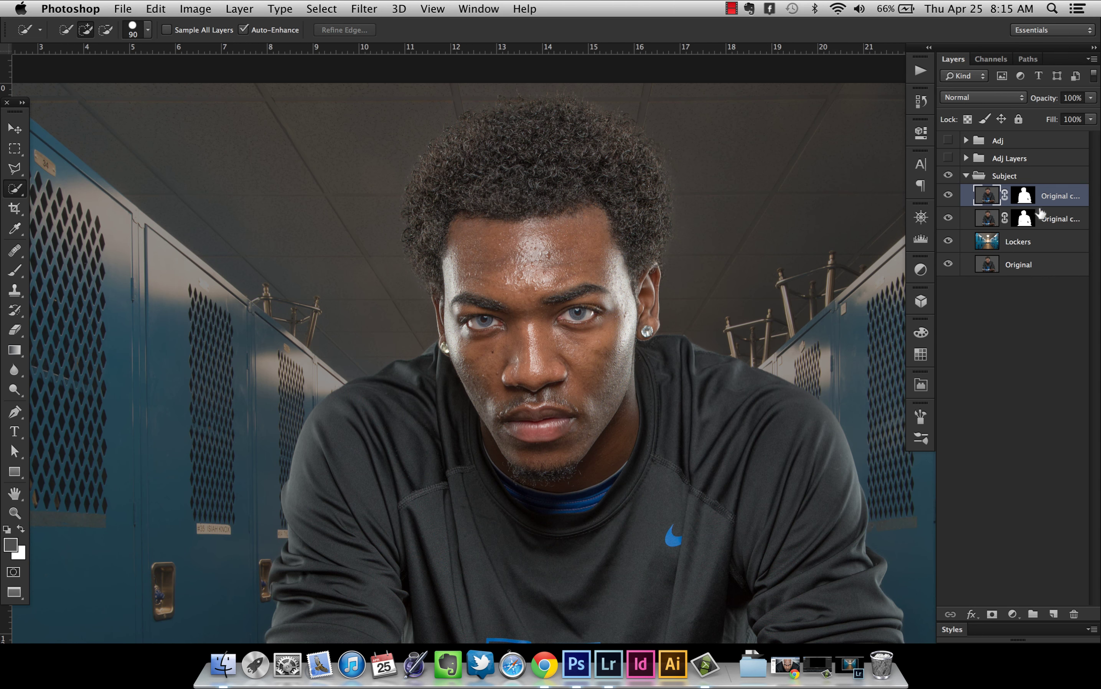
Rename the path-masked layer as Pen Path and the refined layer above it as QS.
left_click(1025, 221)
double_click(1061, 219)
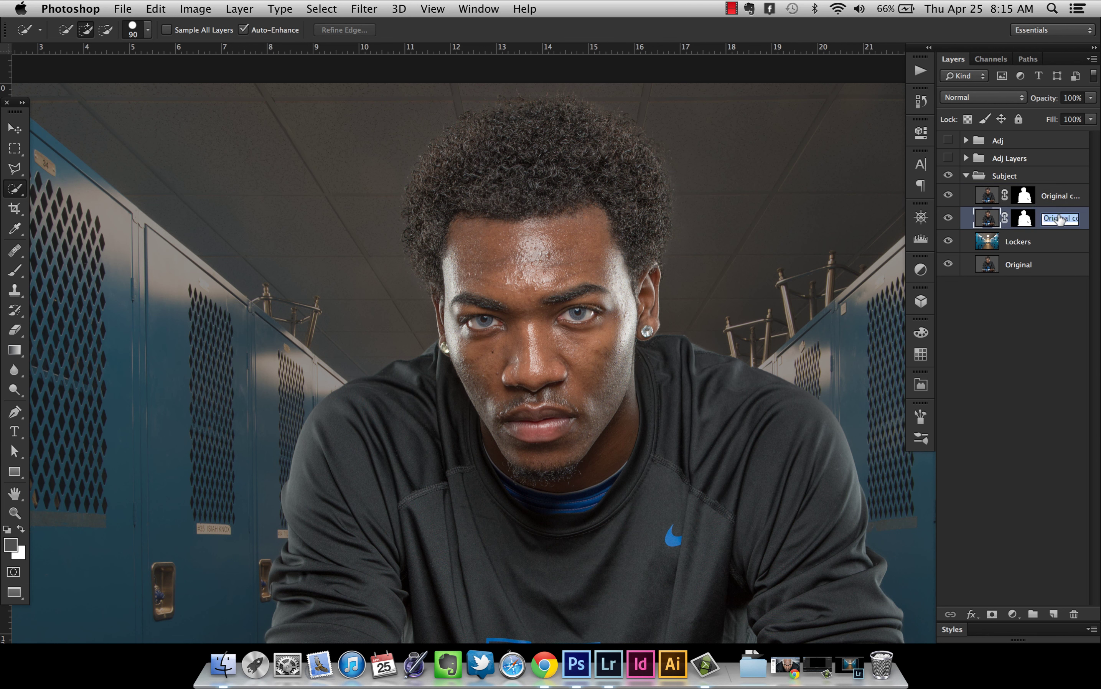
type("Pen Path")
key("Return")
double_click(1055, 196)
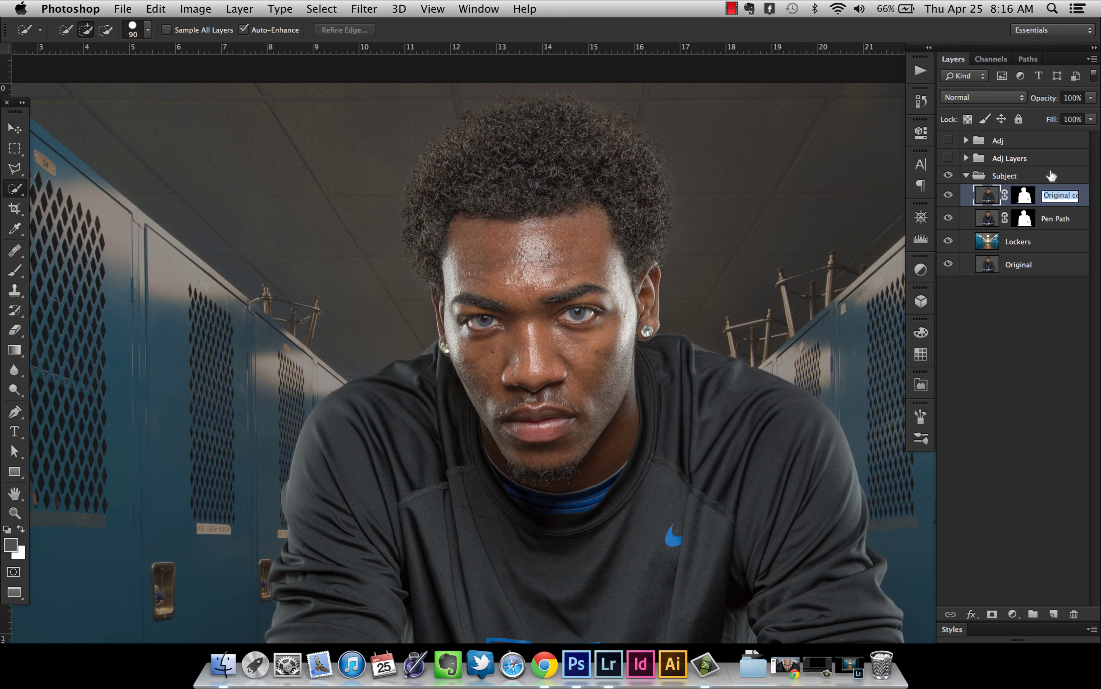
type("Q")
key("Return")
Select the Pen Path layer's mask and hide the QS layer.
left_click(1024, 218)
left_click(948, 195)
scroll(463, 178, "up", 2)
scroll(463, 178, "right", 1)
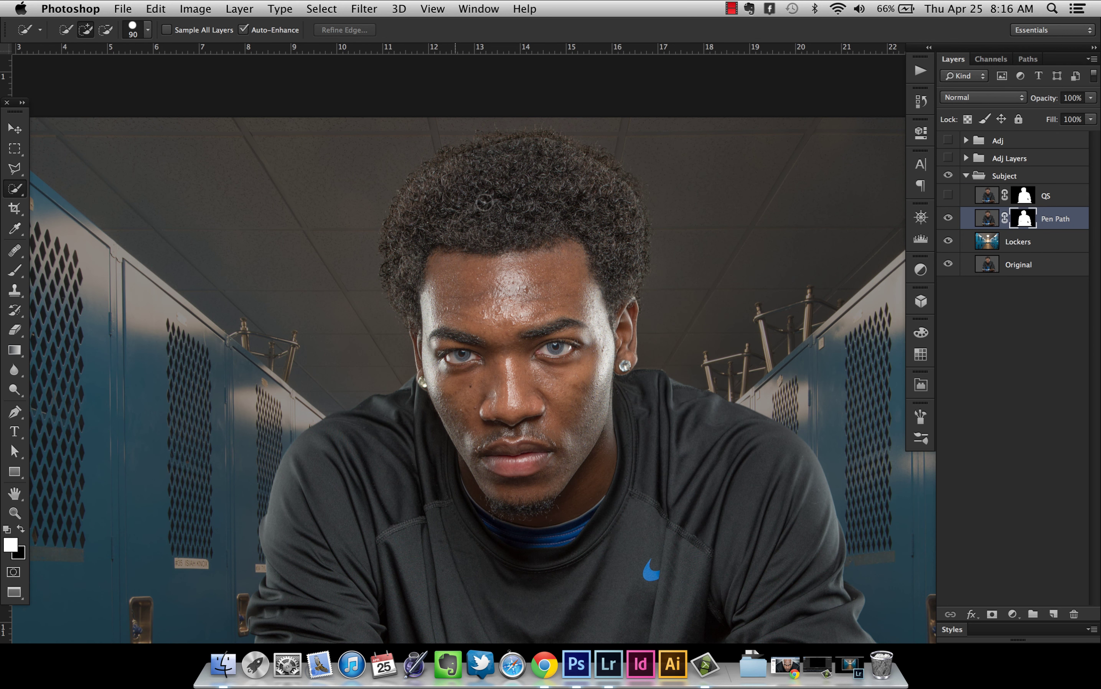
Set up a black Brush at 175 px with 0% hardness for the Pen Path mask around the hair.
key("b")
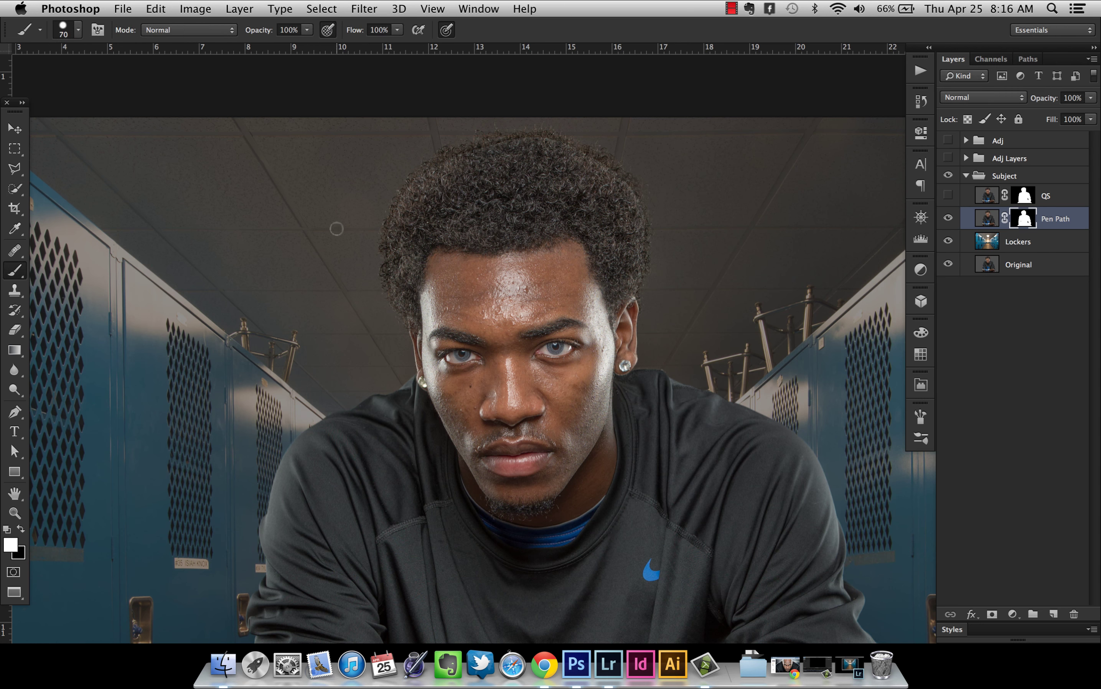
key("bracketright")
key("bracketright")
key("bracketright")
key("bracketright")
key("bracketright")
key("bracketright")
key("x")
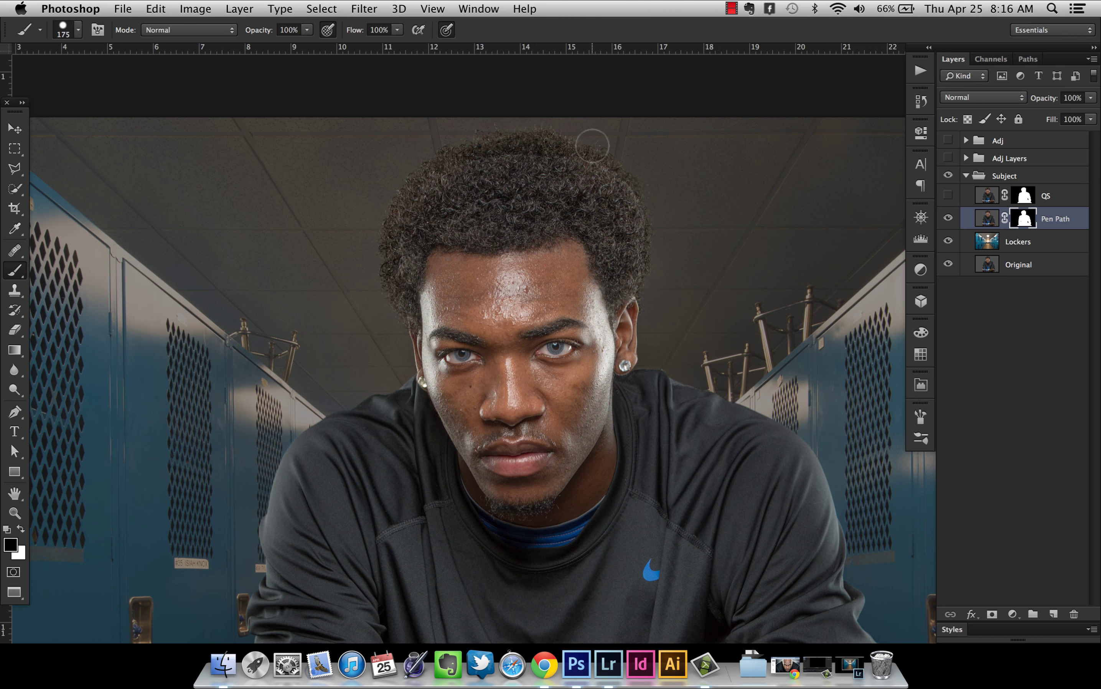
right_click(97, 62)
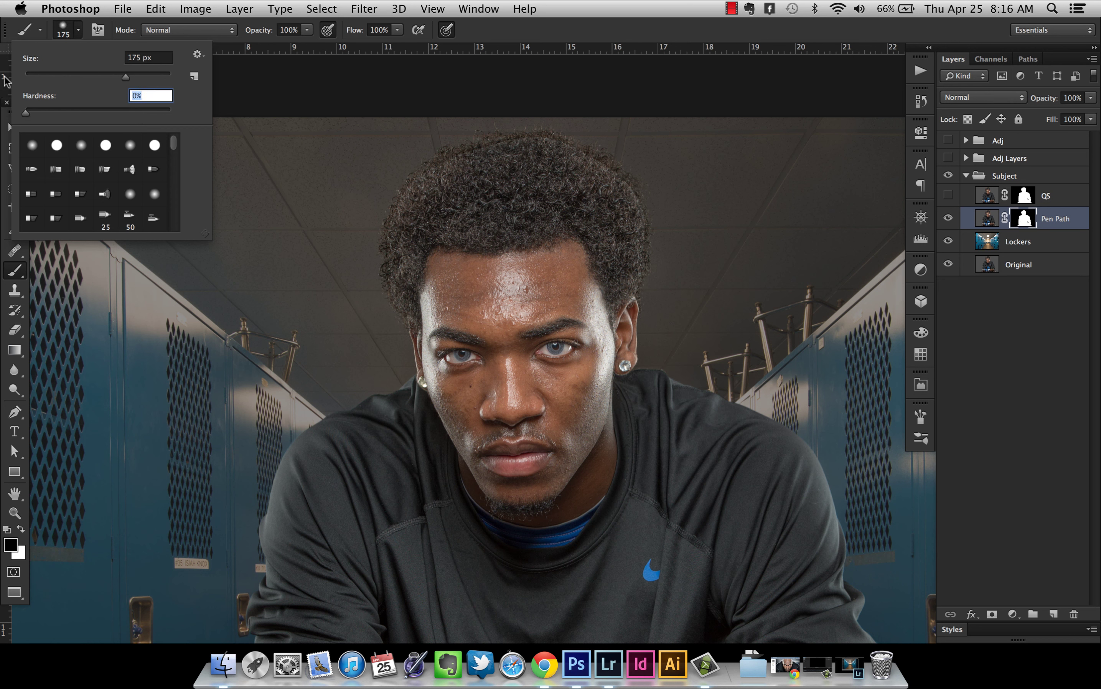
key("Return")
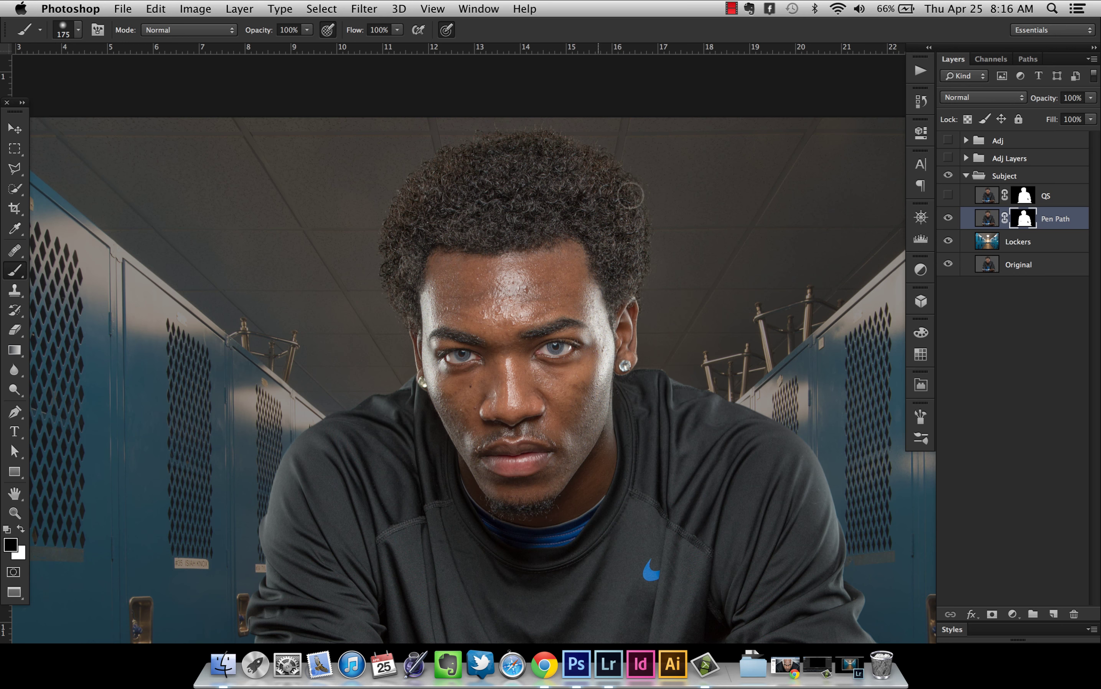
Show the QS layer again and examine the cutout edges down the shoulder, sleeve and the gap beside the arm.
left_click(948, 196)
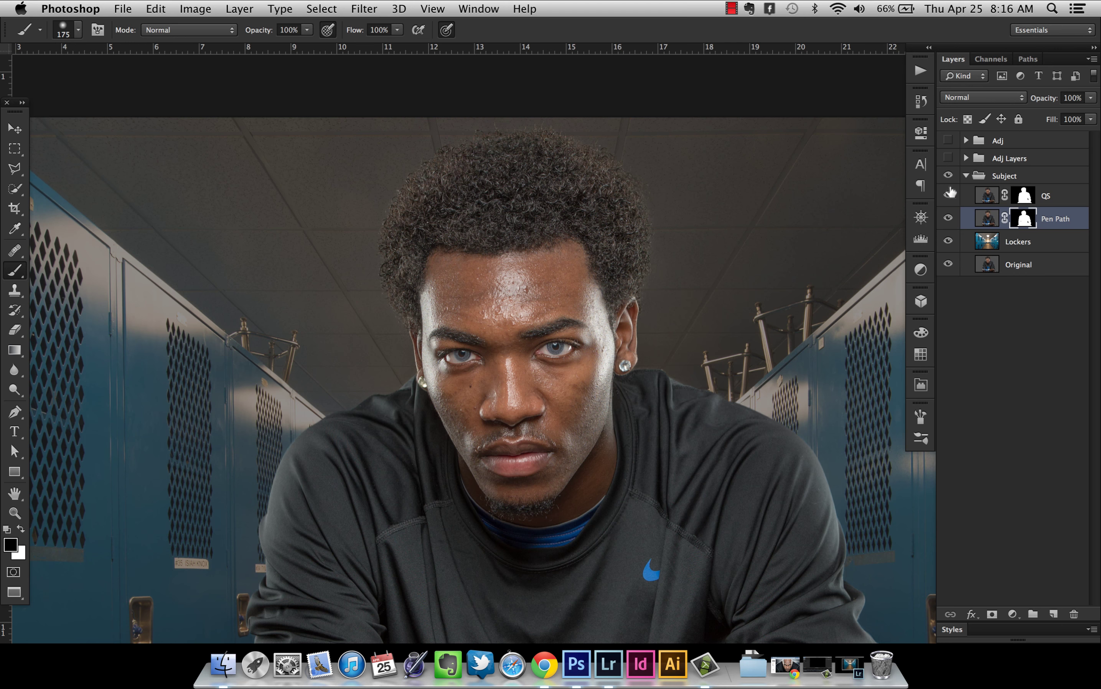
scroll(521, 211, "down", 3)
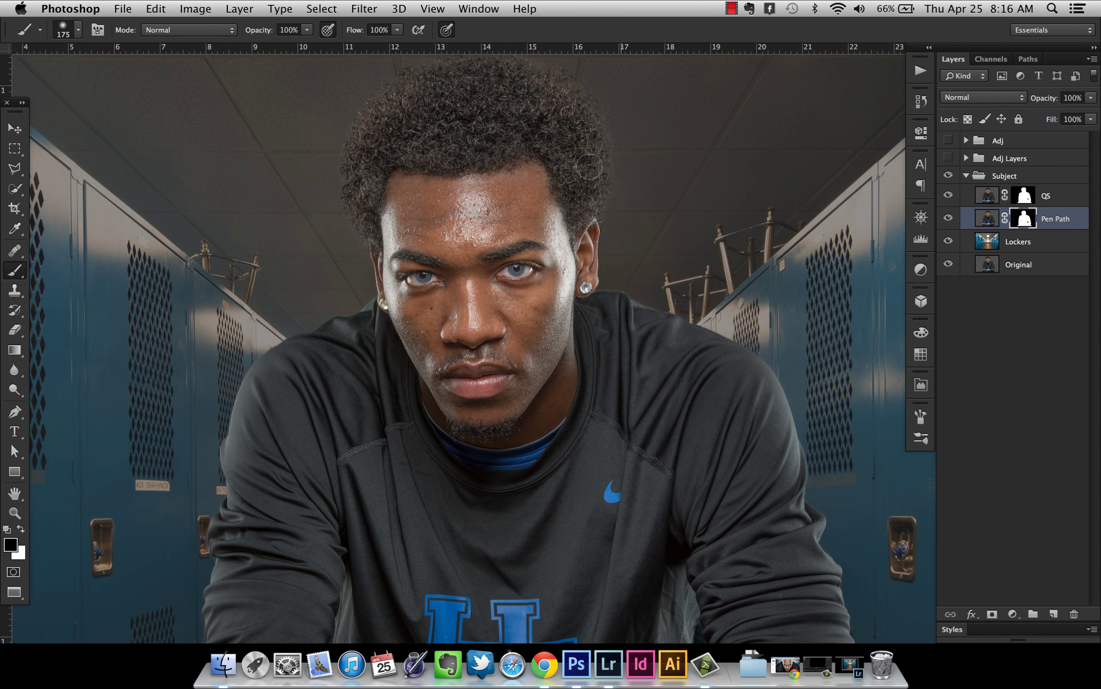
key("z")
left_click(646, 301)
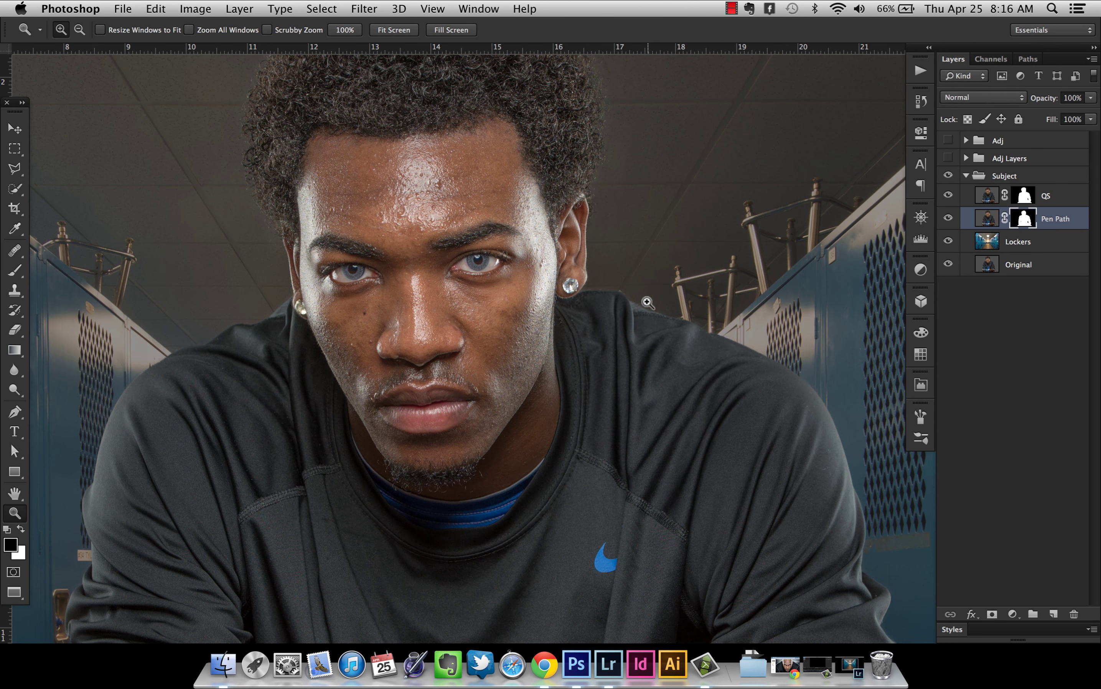
scroll(560, 246, "down", 5)
scroll(519, 228, "down", 5)
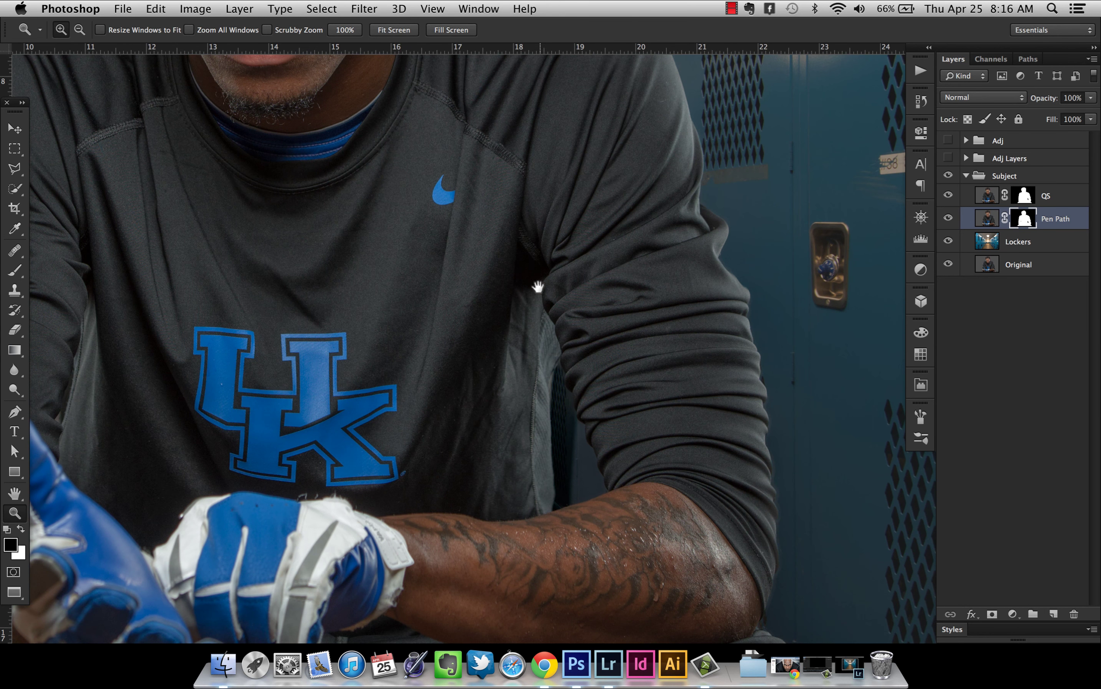
left_click_drag(537, 287, 491, 254)
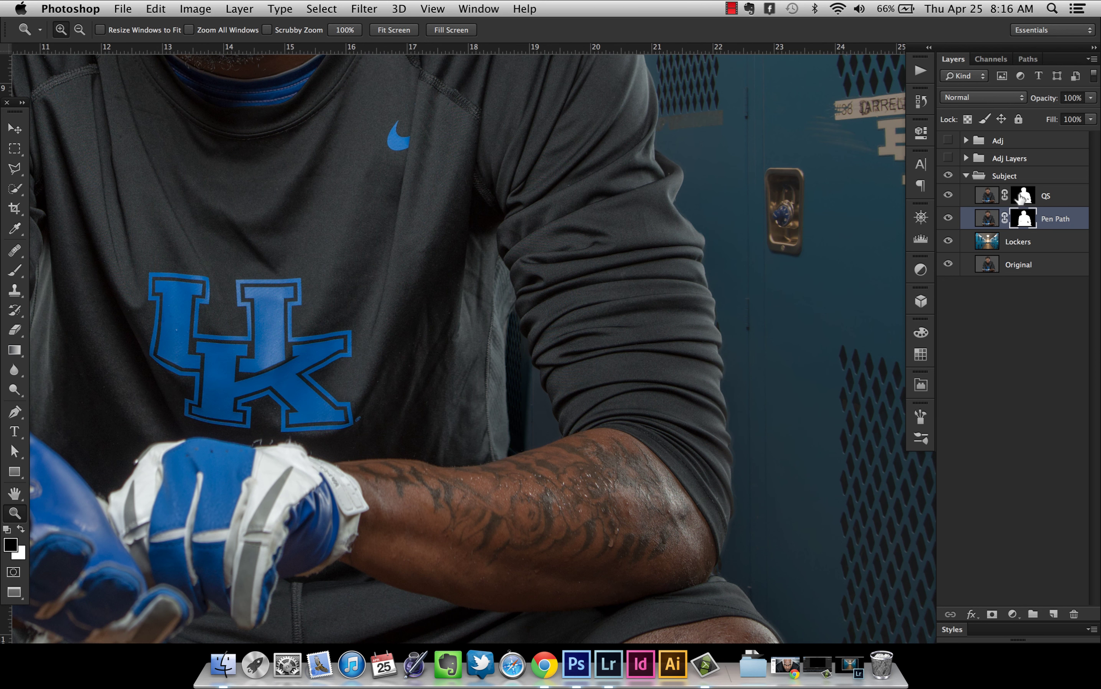
Set the Brush blend mode to Overlay for the QS layer mask and display that mask alone.
left_click(1023, 196)
key("b")
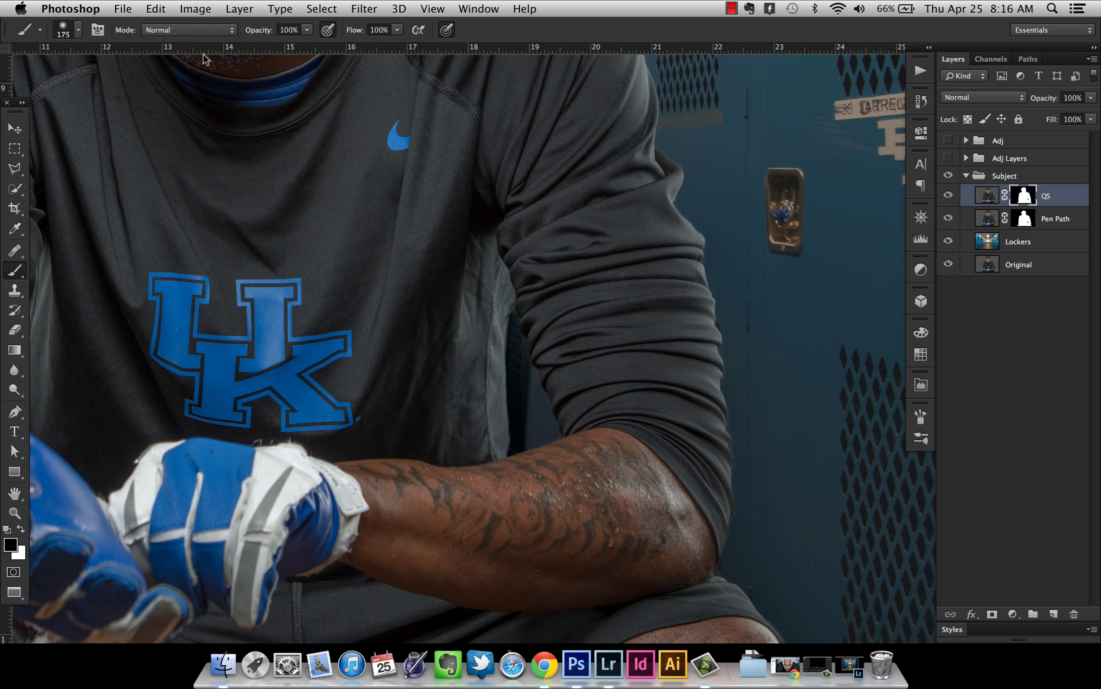
left_click(186, 30)
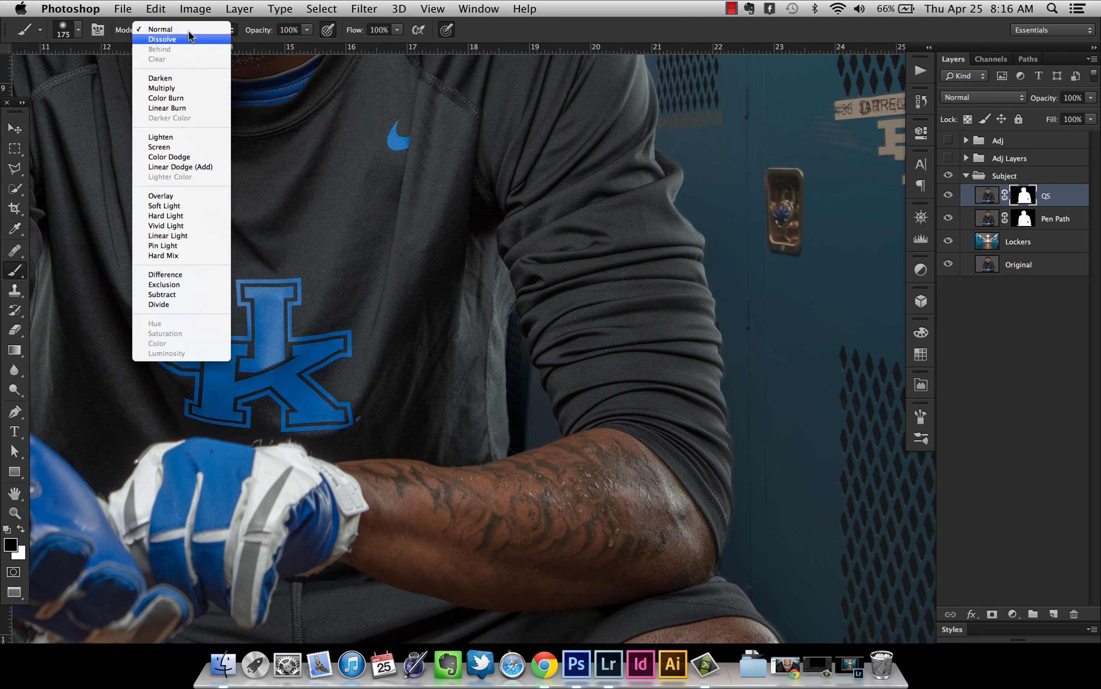
left_click(181, 197)
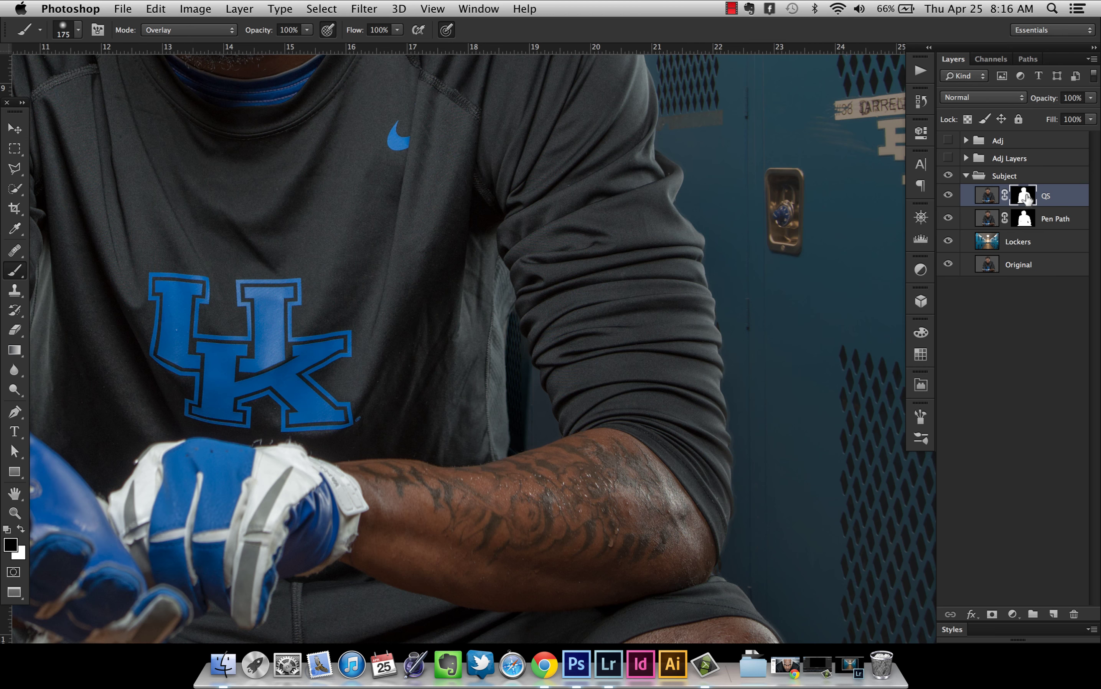
left_click(1030, 196, "alt")
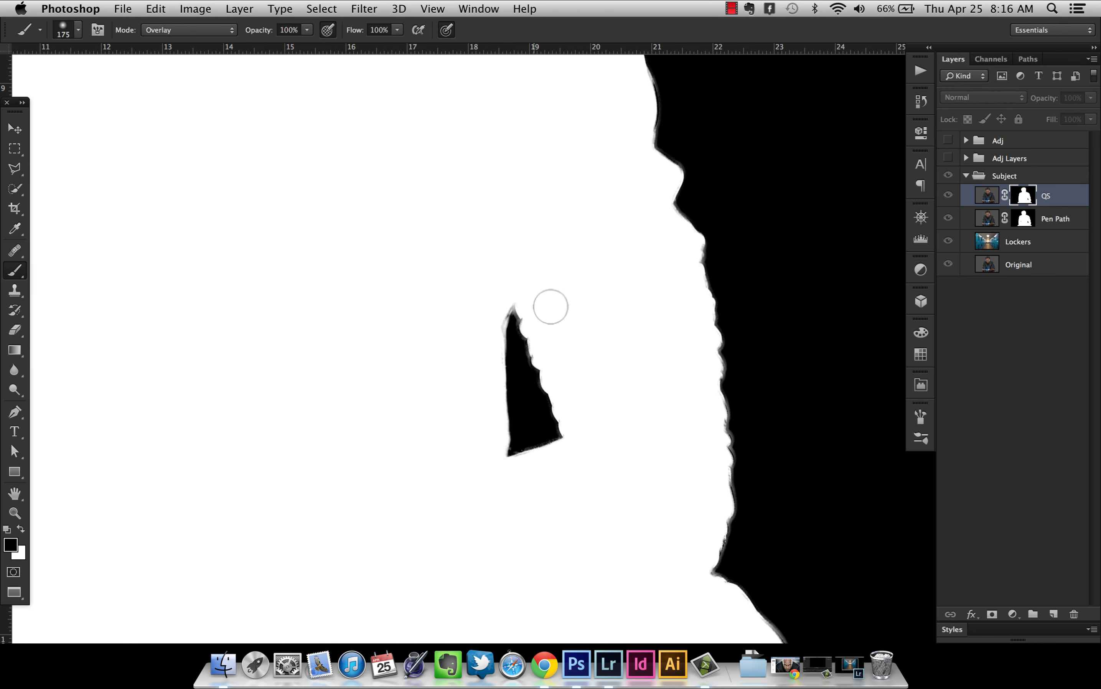
Paint black in Overlay mode along the gray fringes of the QS mask to clean the edges around the head, shoulders and arms.
scroll(646, 357, "right", 5)
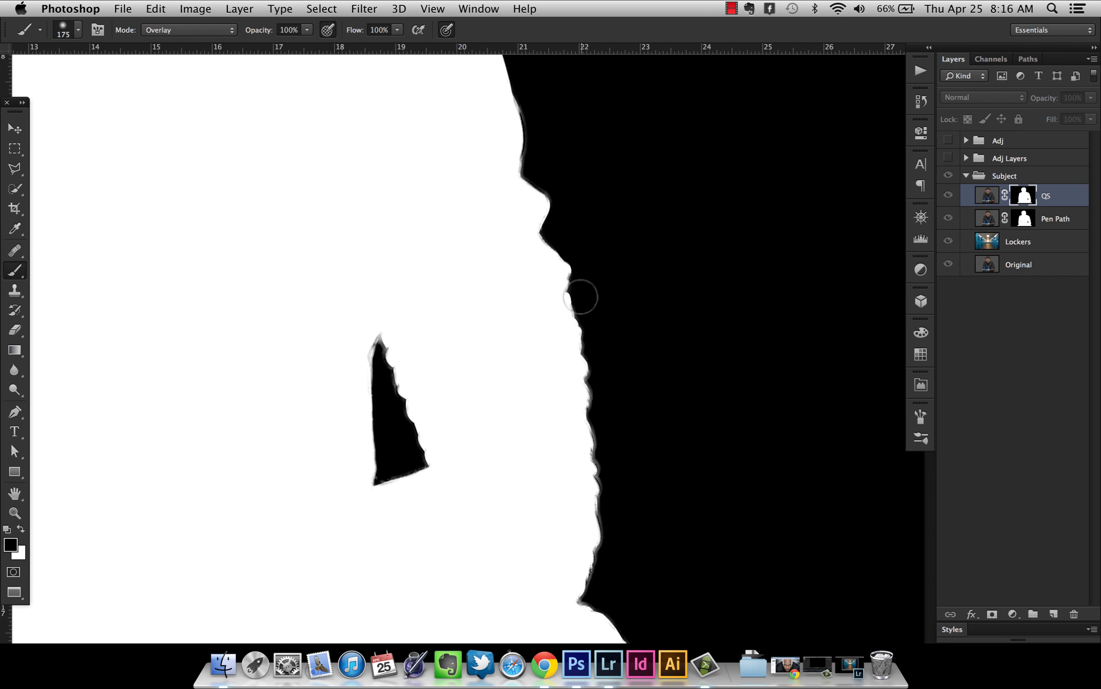
scroll(543, 440, "down", 5)
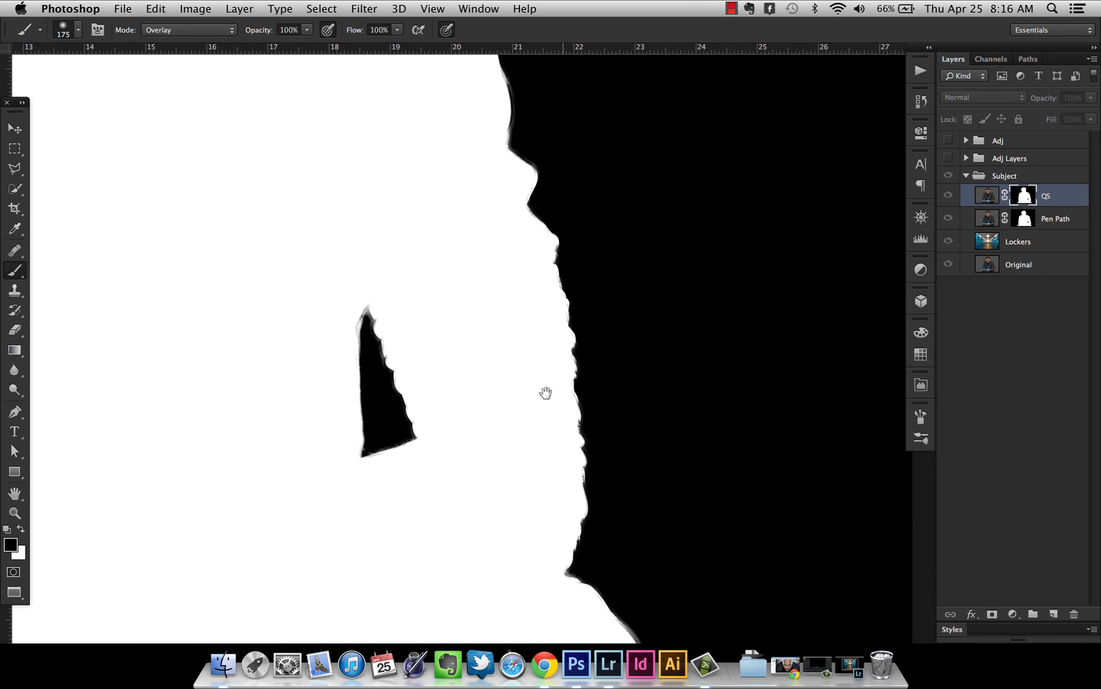
scroll(602, 442, "up", 8)
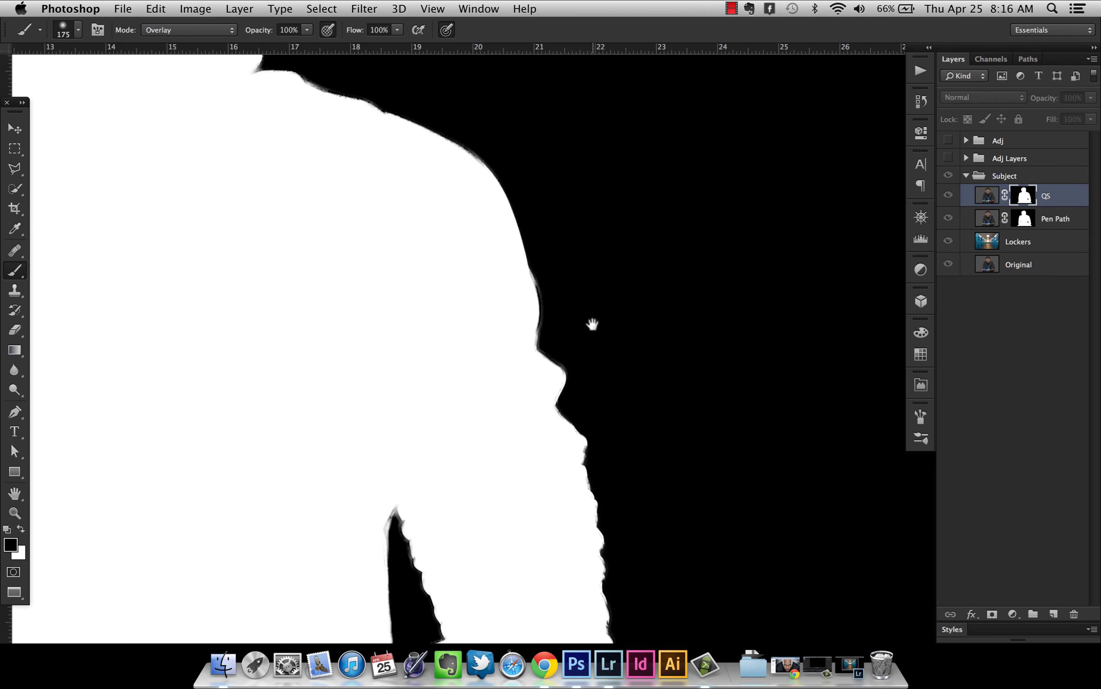
left_click_drag(504, 167, 720, 388)
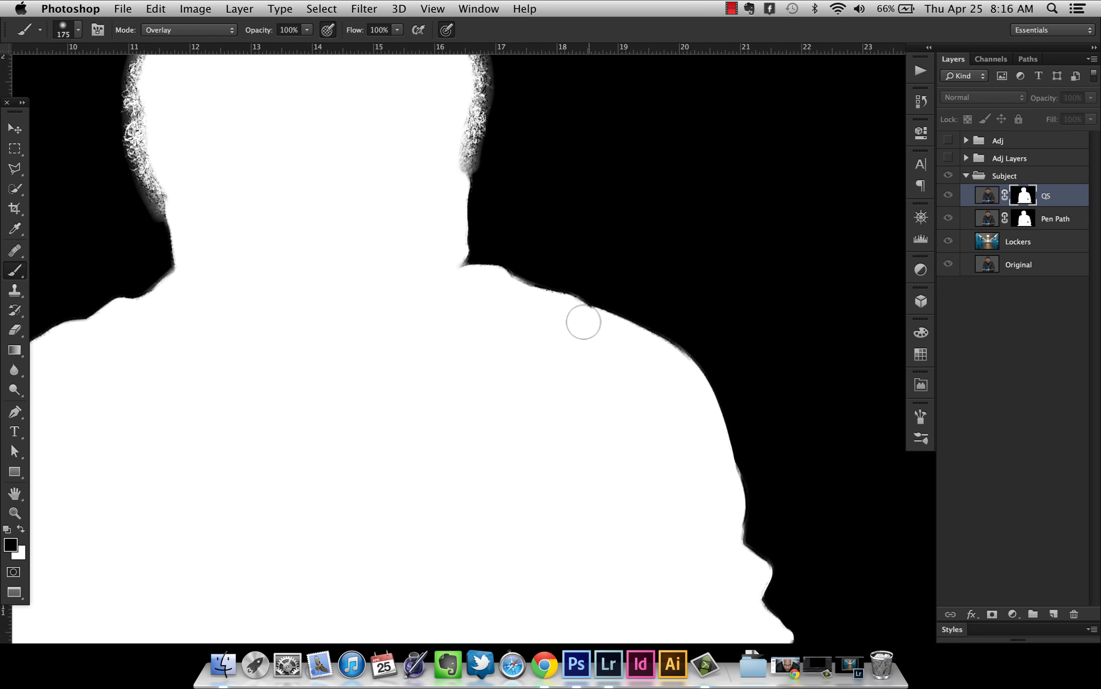
left_click_drag(323, 253, 702, 269)
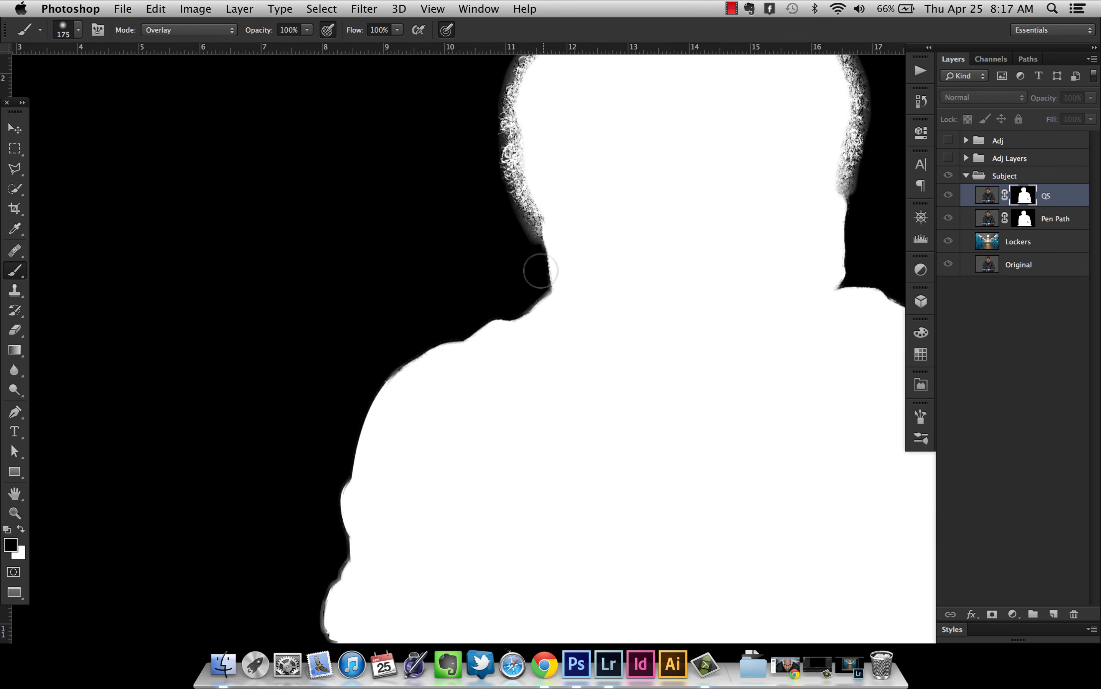
left_click_drag(584, 198, 449, 376)
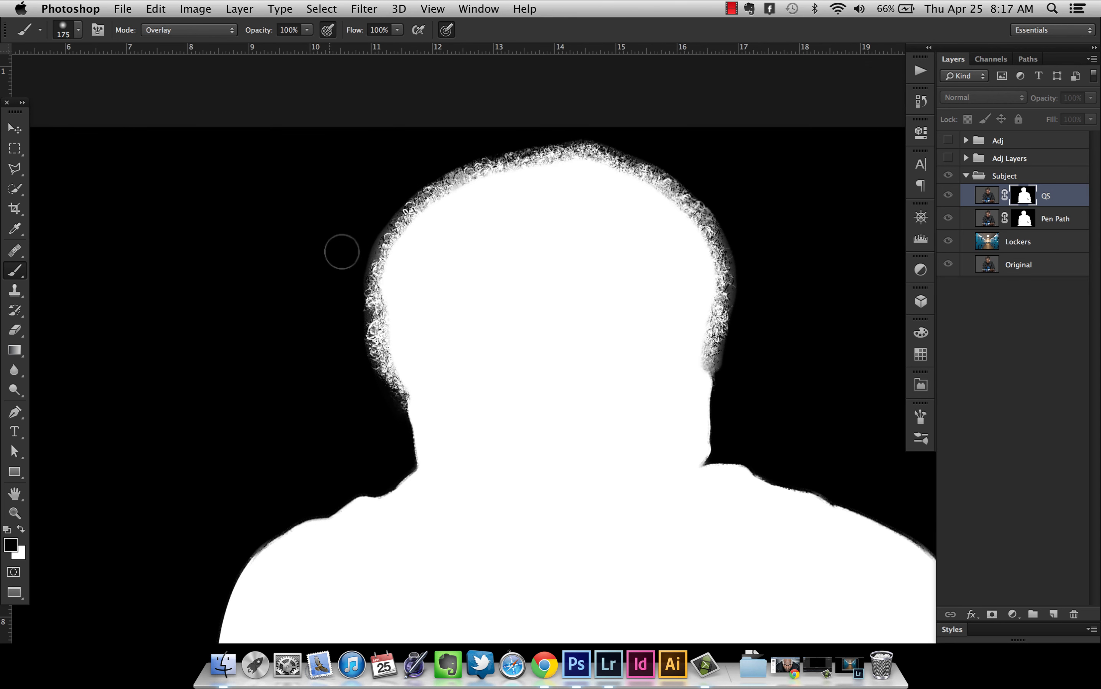
mouse_move(772, 347)
left_mouse_down()
mouse_move(738, 283)
mouse_move(741, 248)
left_mouse_up()
left_click_drag(753, 369, 725, 356)
mouse_move(568, 442)
left_mouse_down()
mouse_move(609, 280)
mouse_move(624, 287)
left_mouse_up()
mouse_move(307, 418)
left_mouse_down()
mouse_move(336, 315)
mouse_move(349, 346)
left_mouse_up()
left_click_drag(315, 500, 331, 376)
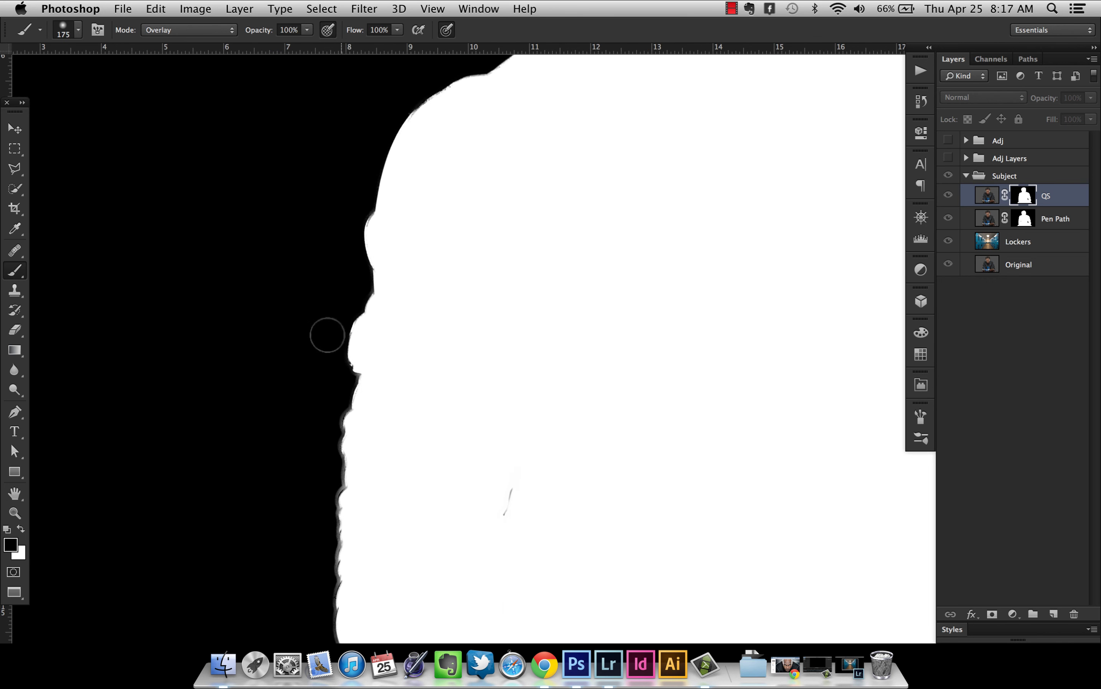
left_click_drag(330, 440, 337, 484)
mouse_move(312, 398)
left_mouse_down()
mouse_move(328, 320)
mouse_move(343, 504)
mouse_move(345, 313)
left_mouse_up()
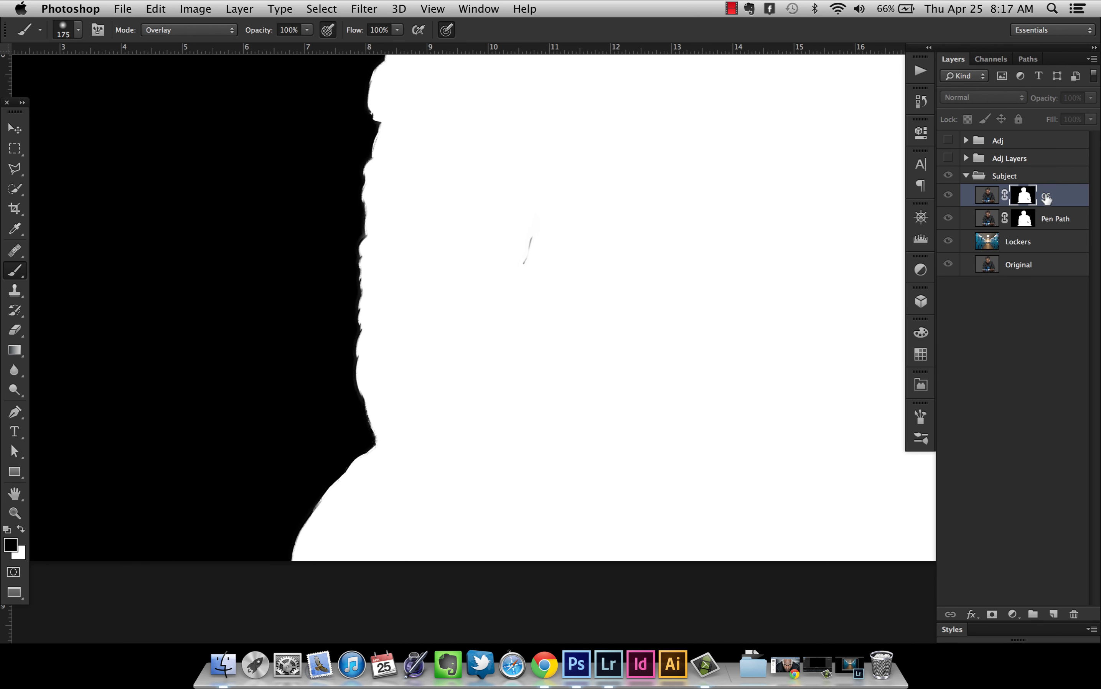
Leave the mask-only view and check the whole composite fitted on screen.
left_click(1025, 203, "alt")
left_click_drag(695, 214, 502, 370)
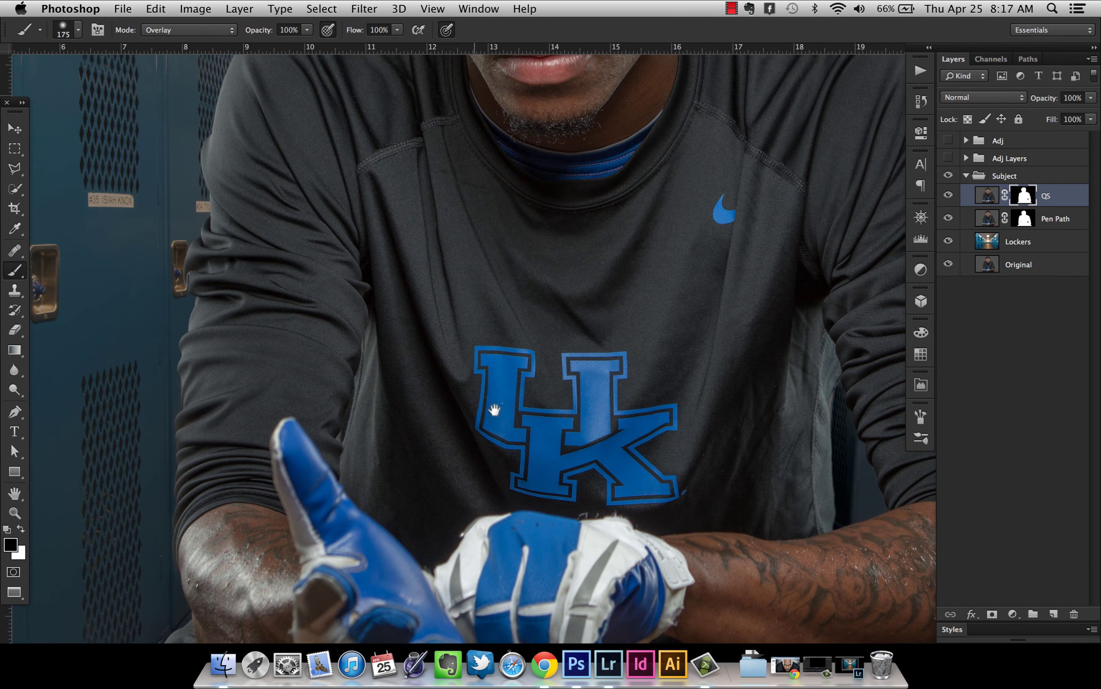
key("super+0")
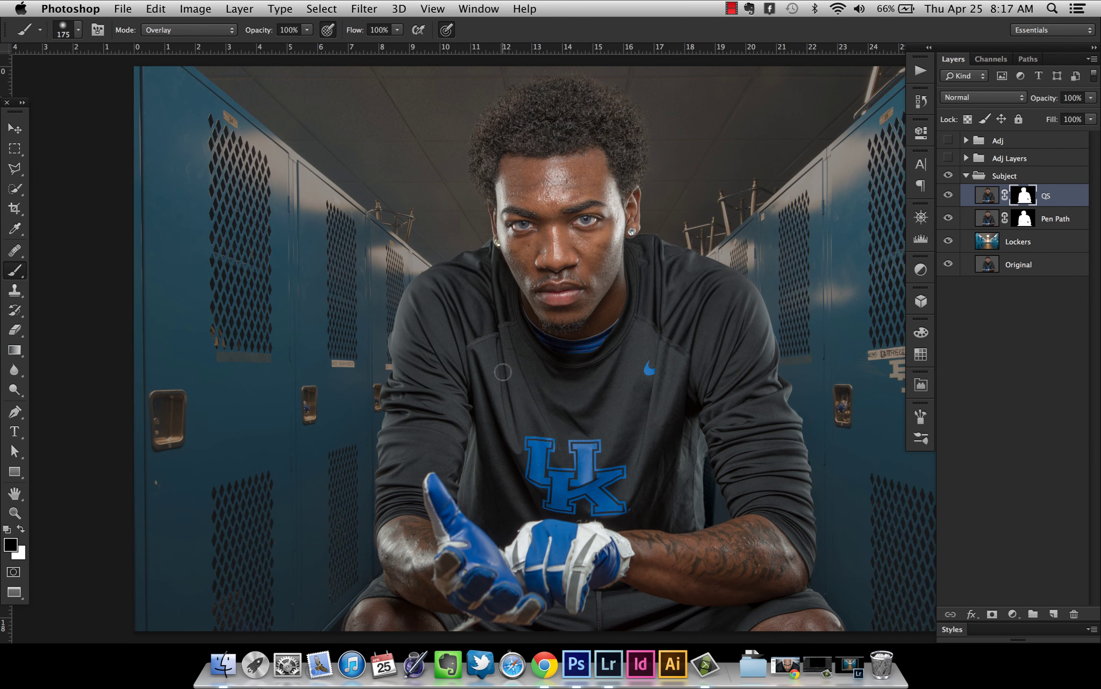
left_click_drag(647, 132, 594, 136)
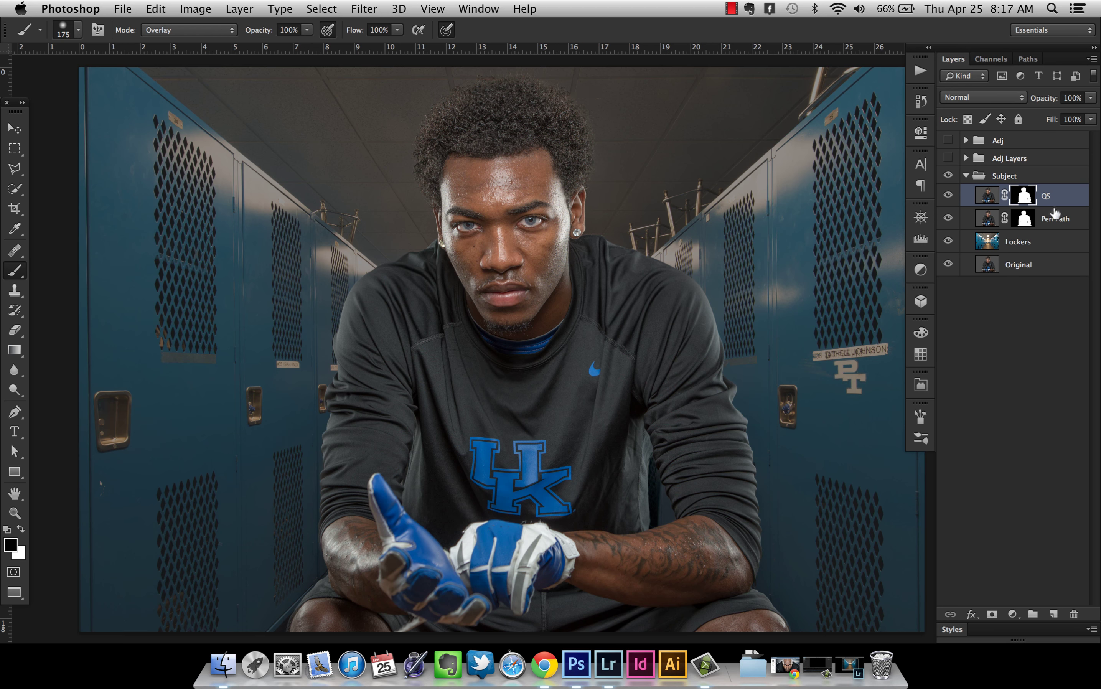
Group the Pen Path and QS layers and name the group Selection.
left_click(1023, 242)
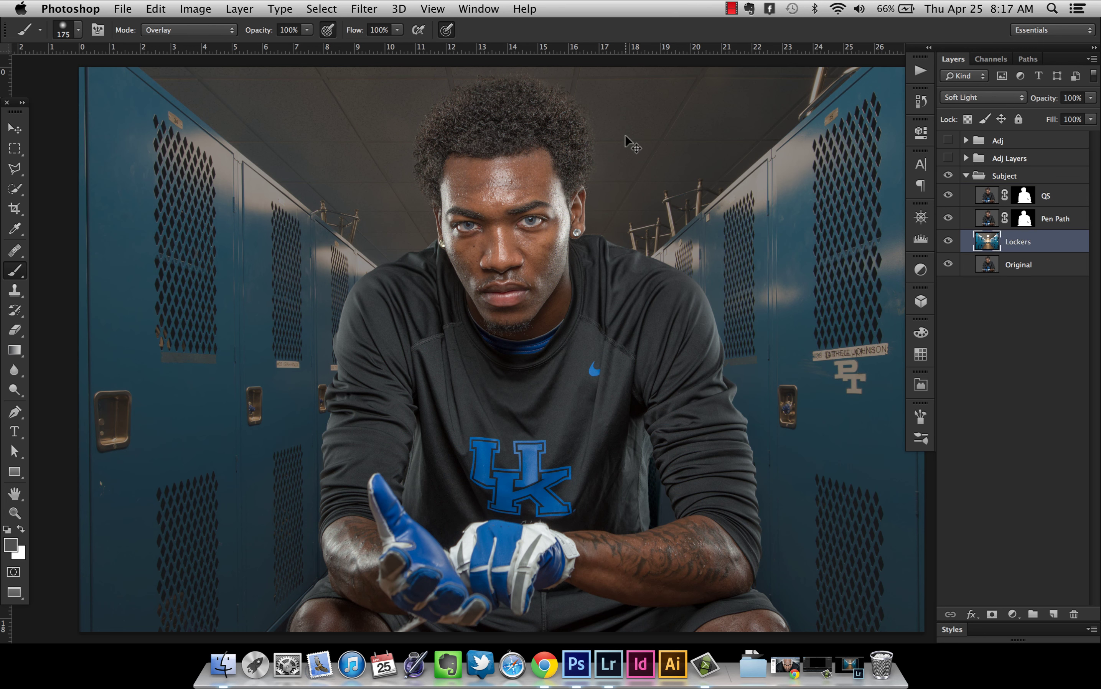
key("super+minus")
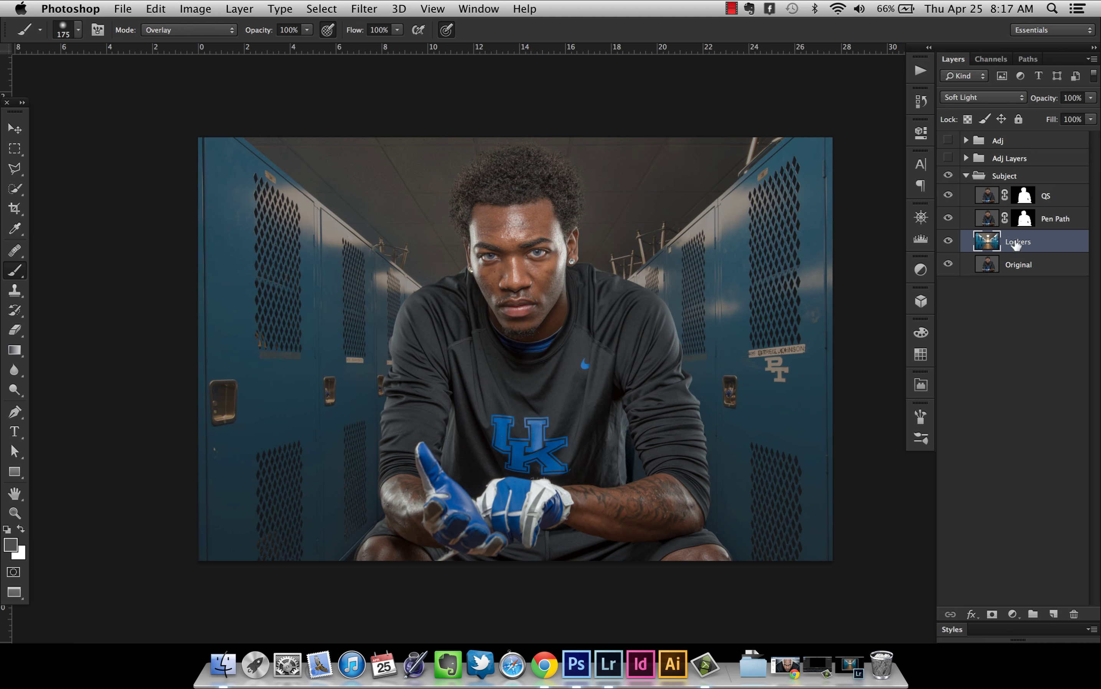
left_click(1057, 219)
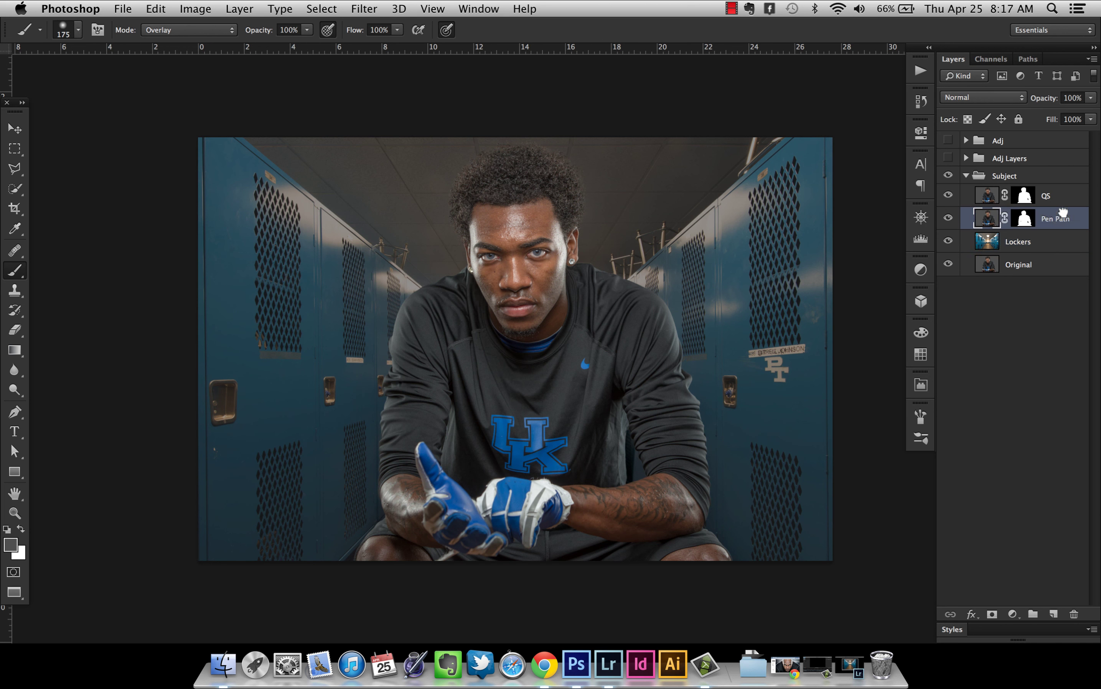
left_click(1062, 200, "shift")
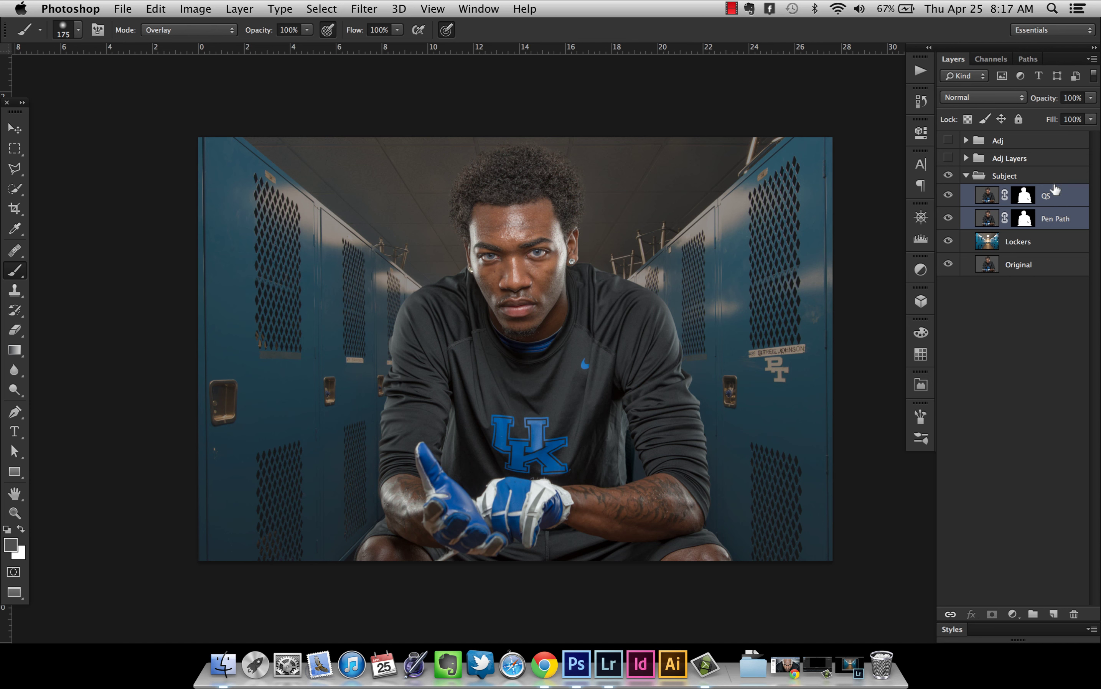
key("super+g")
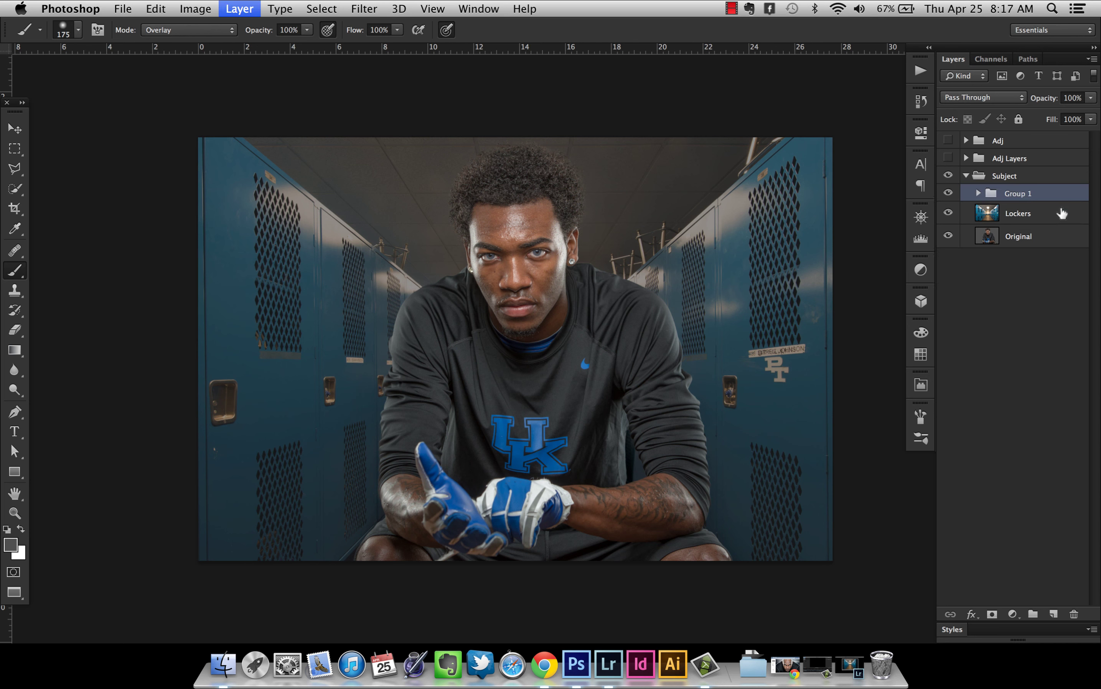
double_click(1017, 194)
type("Se")
key("Return")
Add a Levels adjustment layer above the Lockers layer and clip it to that layer.
left_click(1046, 211)
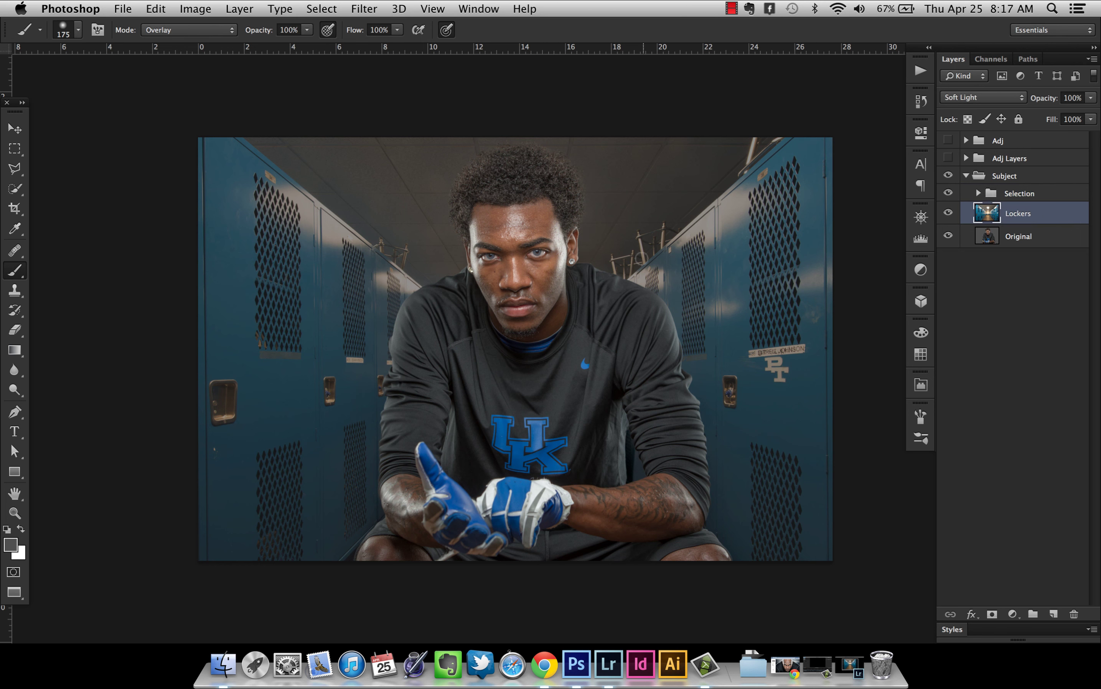
key("v")
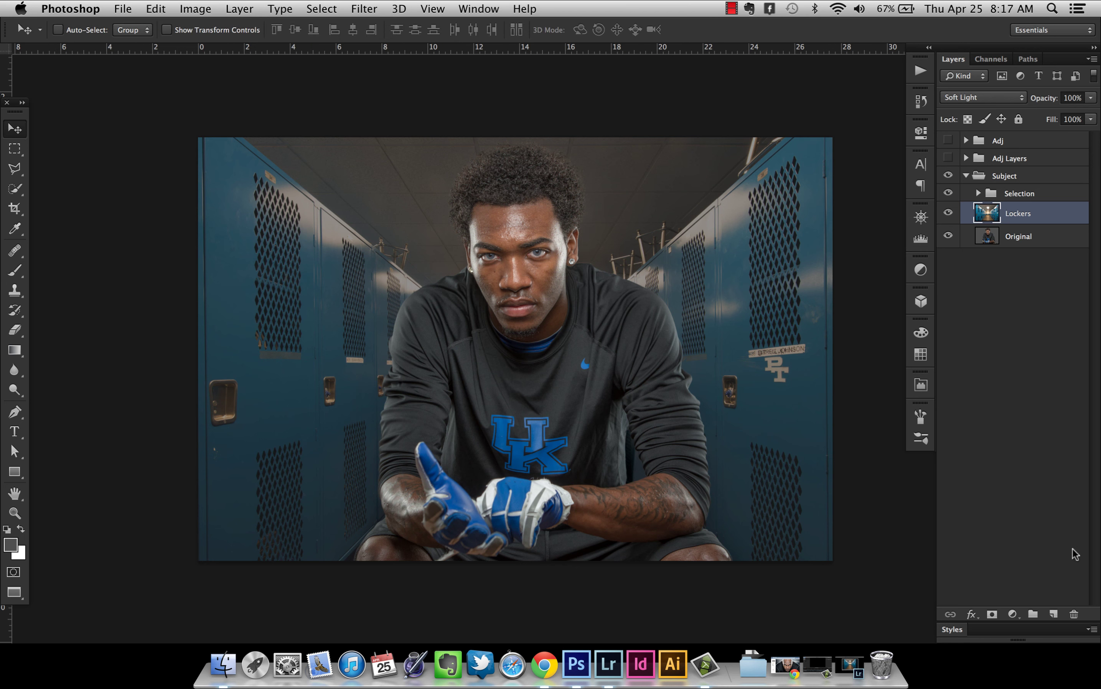
left_click(1012, 614)
left_click(959, 545)
left_click(1012, 615)
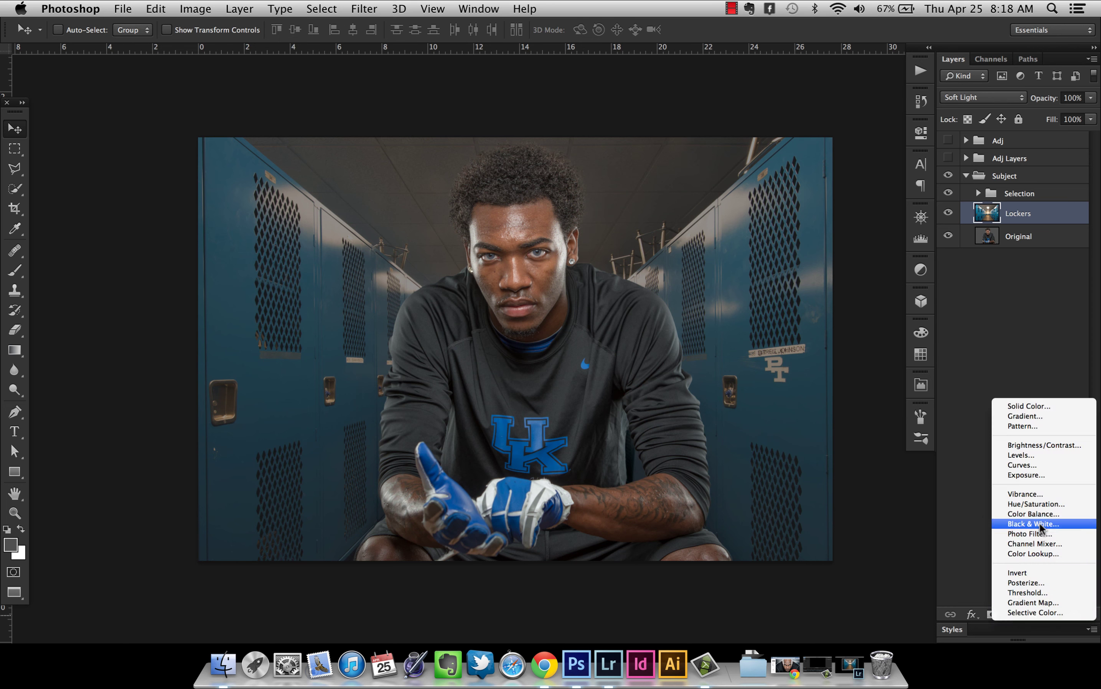
left_click(1031, 455)
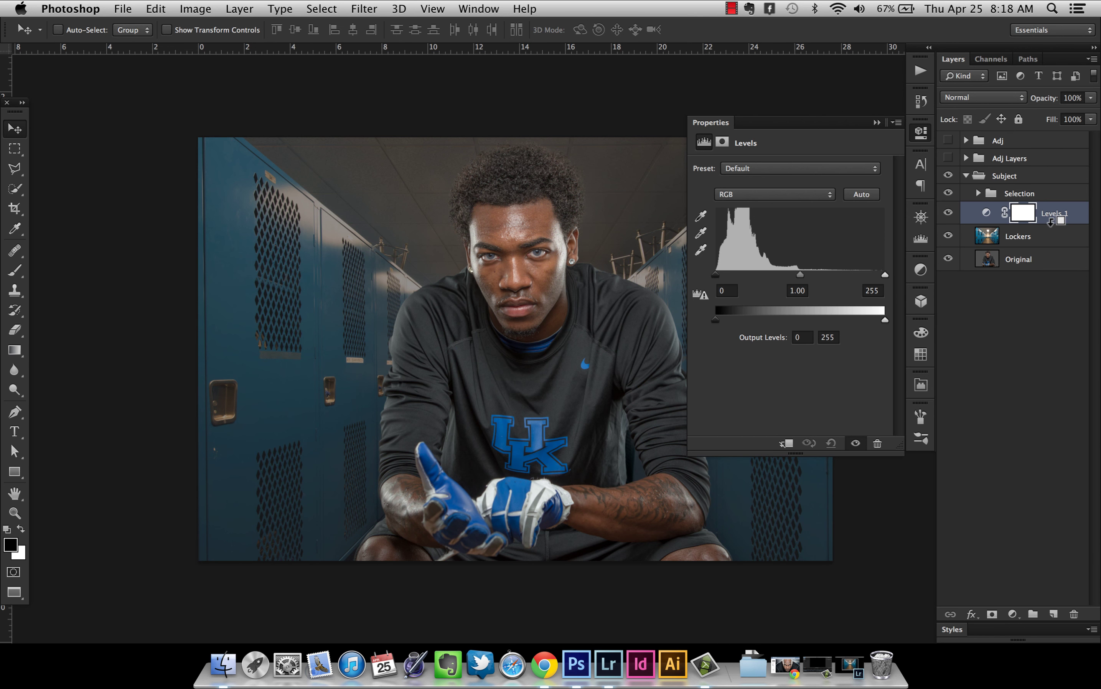
left_click(1051, 224, "alt")
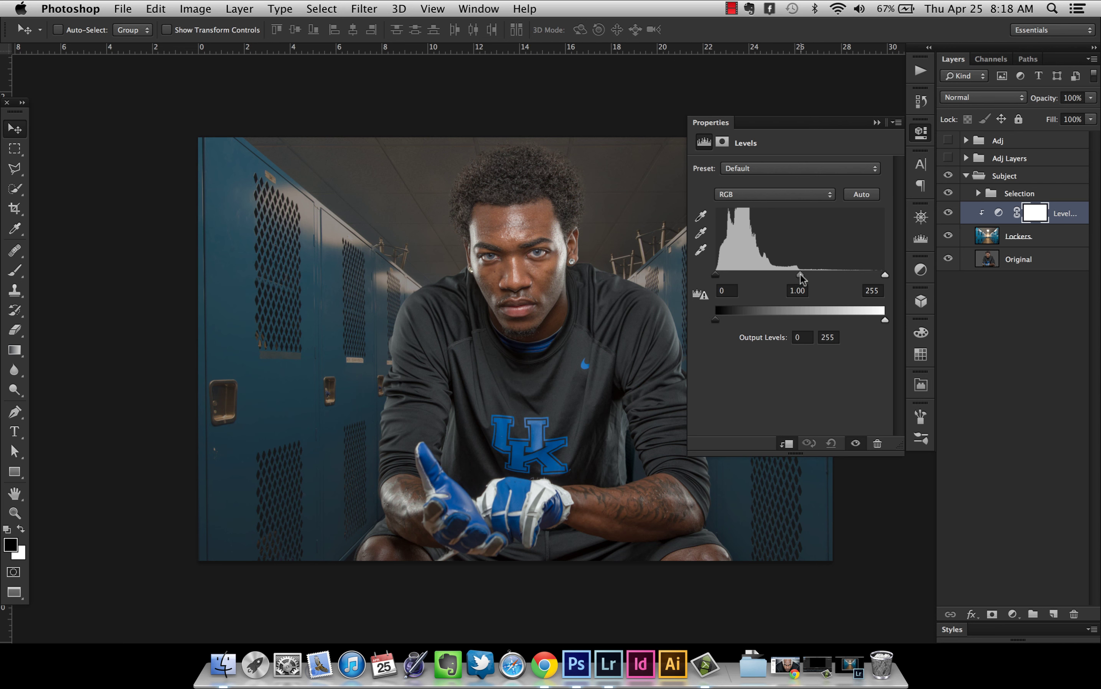
Brighten the lockers with a Levels midtone value of 1.85 and a black input level of 26.
left_click_drag(800, 276, 763, 275)
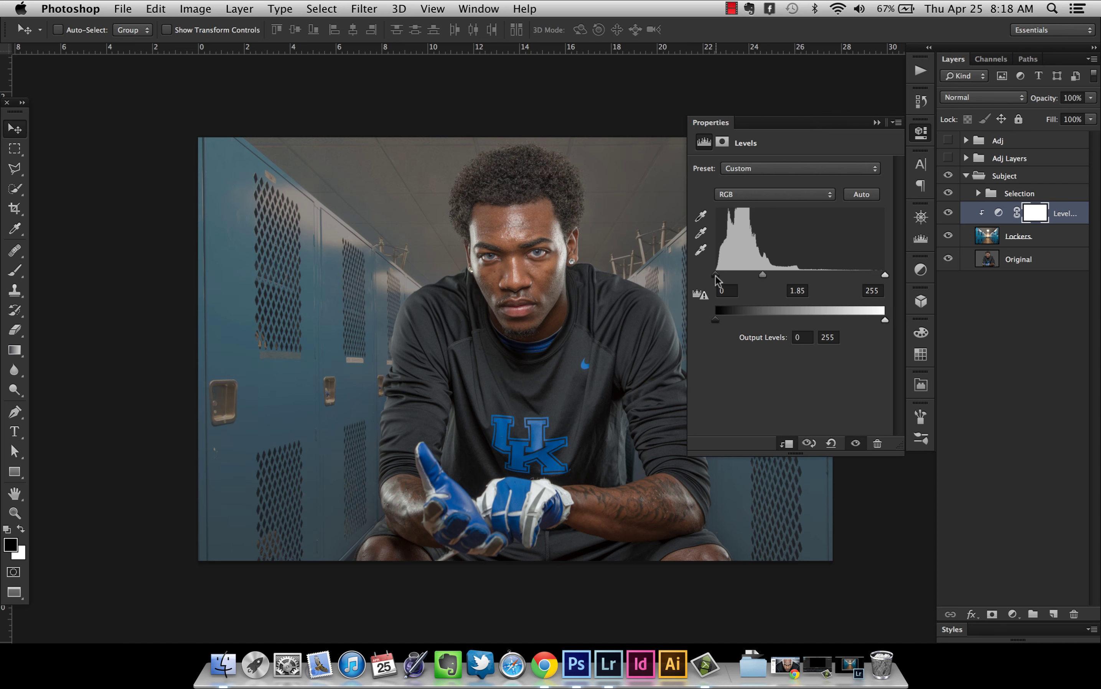
left_click_drag(720, 276, 730, 276)
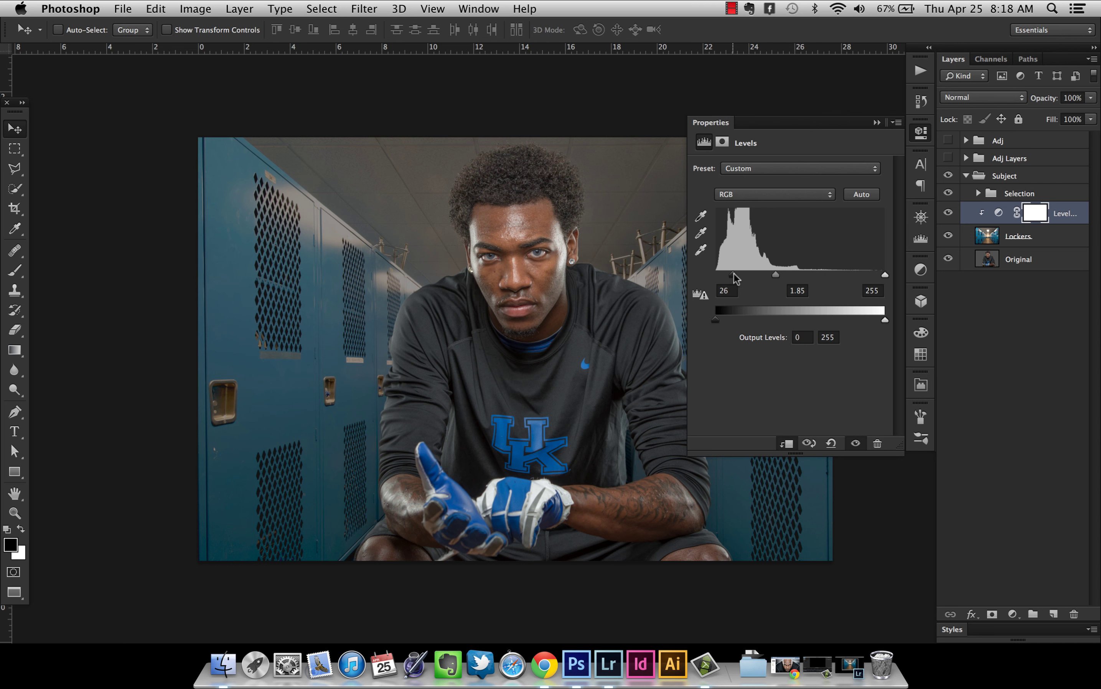
left_click(876, 123)
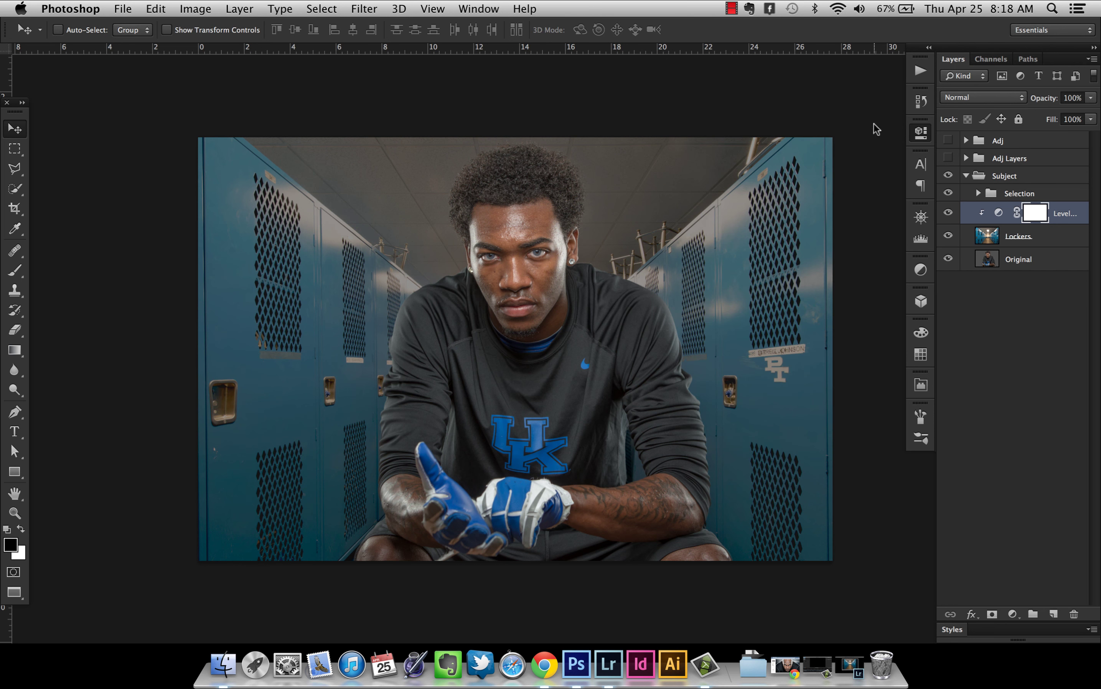
Compare the lockers with and without the Levels adjustment and examine the hair edge against the brightened background.
left_click(948, 213)
left_click(948, 213)
key("z")
left_click(561, 142)
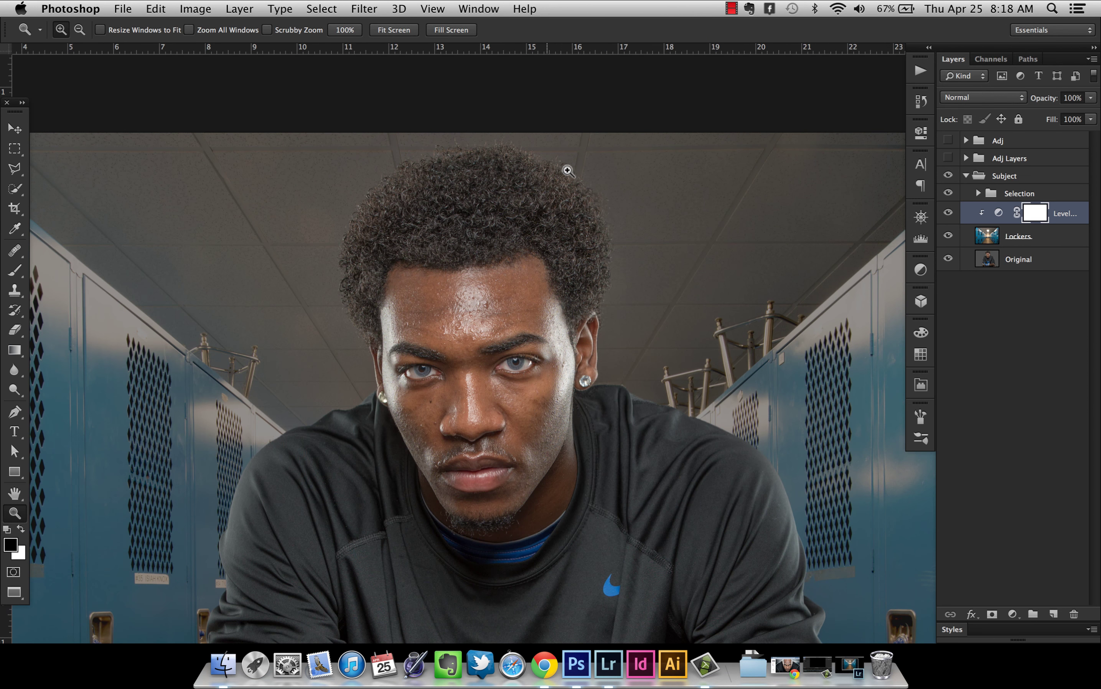
left_click_drag(460, 373, 549, 398)
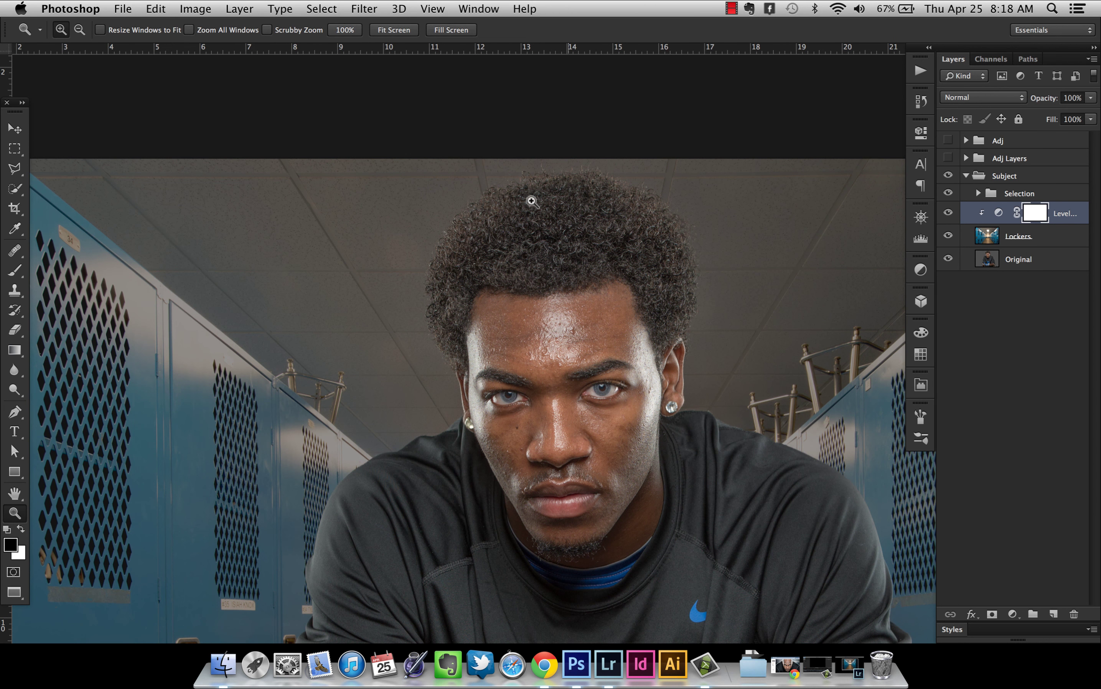
Toggle the clipped Levels adjustment off and on once more to check its effect on the lockers across the composite.
left_click(948, 214)
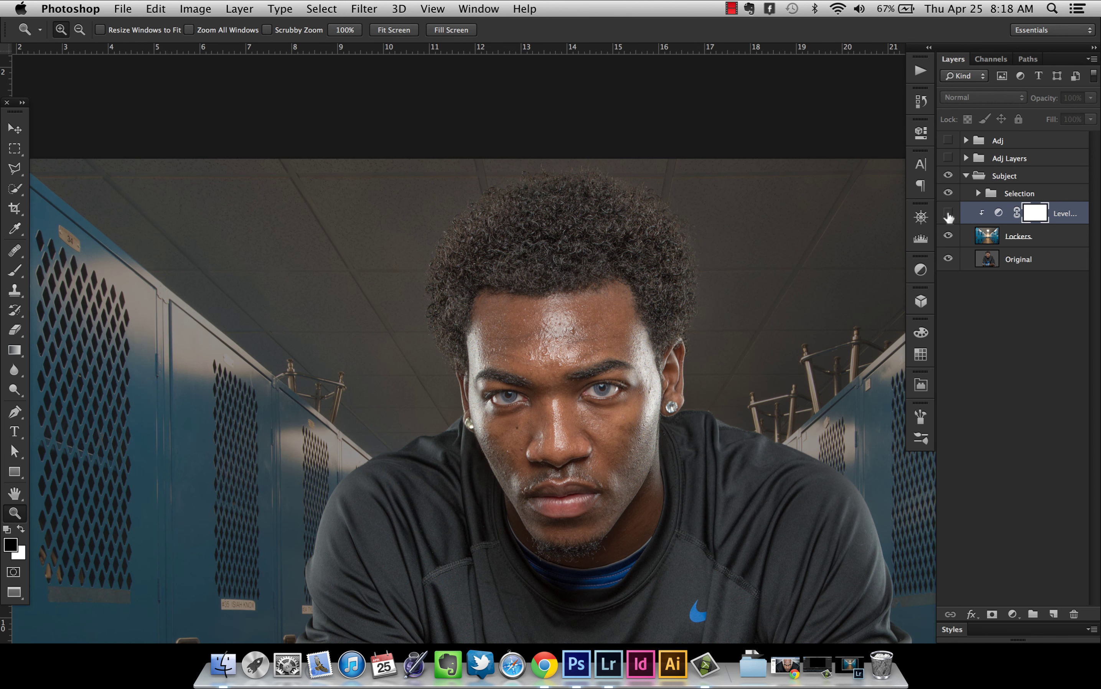
left_click(949, 214)
left_click(718, 297, "alt")
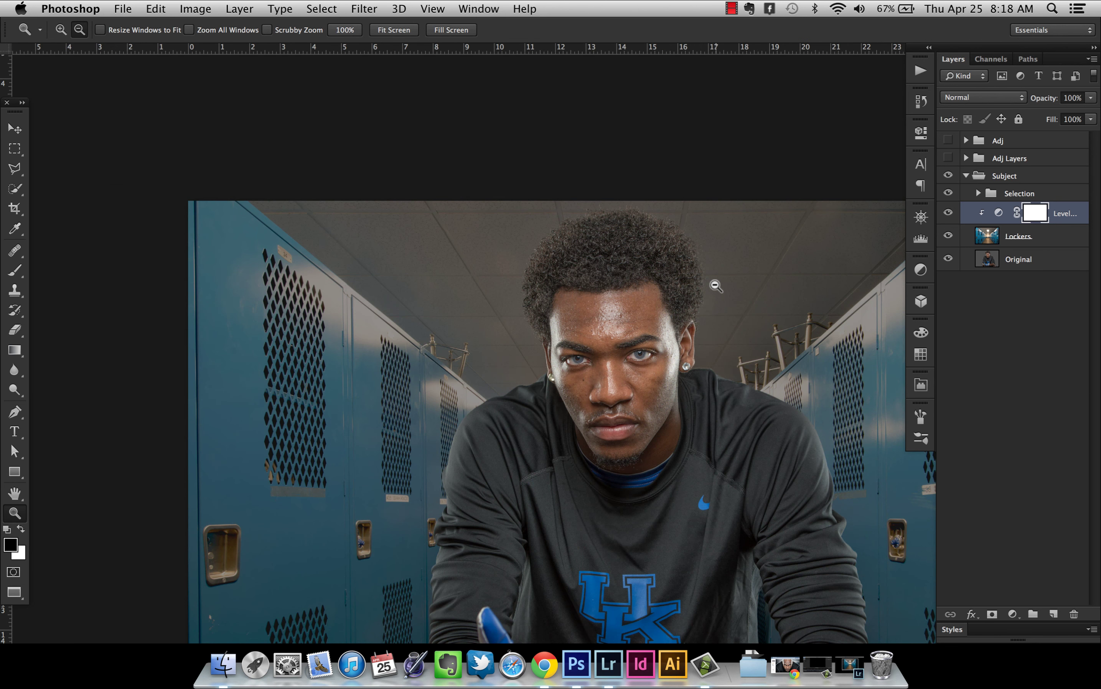
left_click(718, 297, "alt")
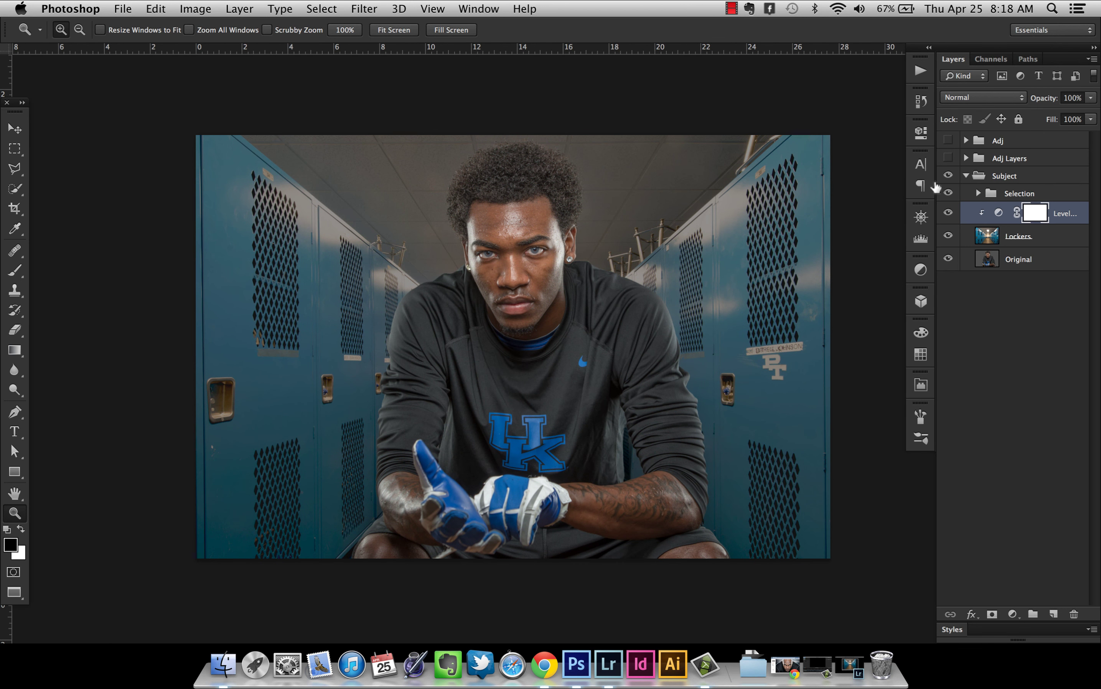
left_click(948, 176)
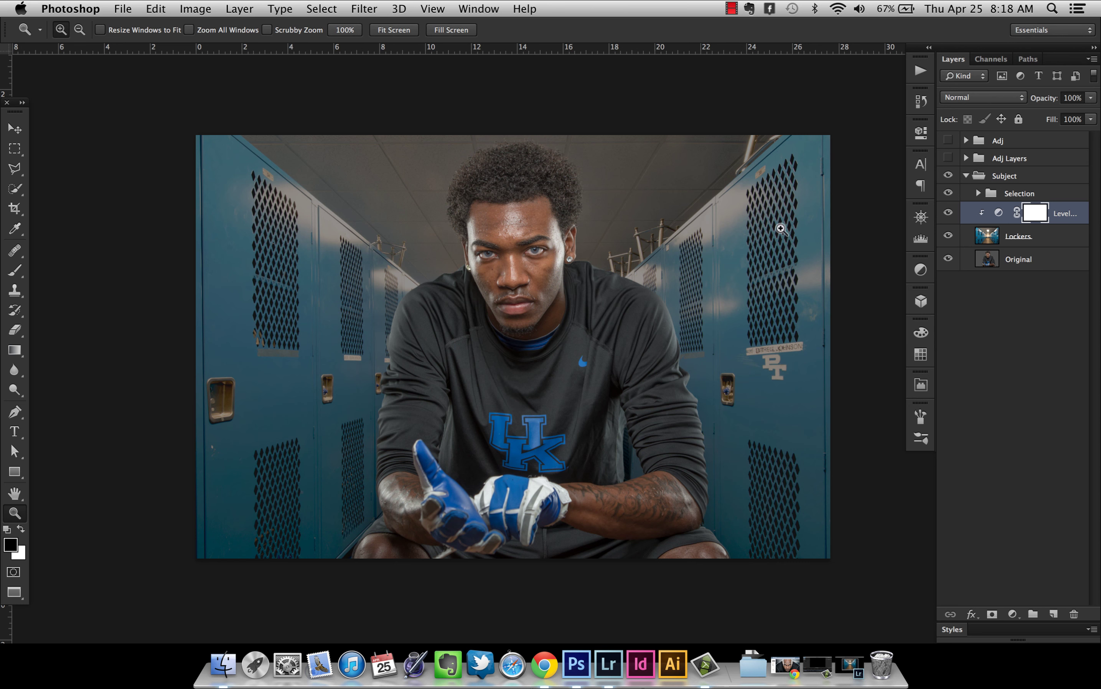
Check which adjustments the Adj Layers group contains and make the group visible.
left_click(966, 158)
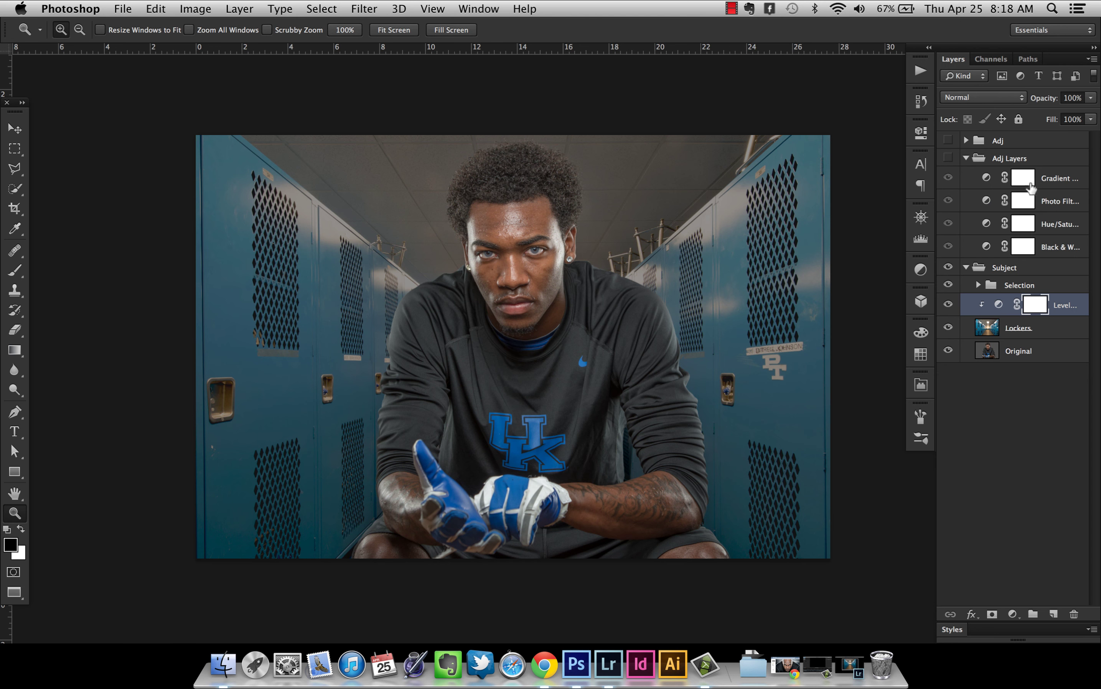
left_click(966, 158)
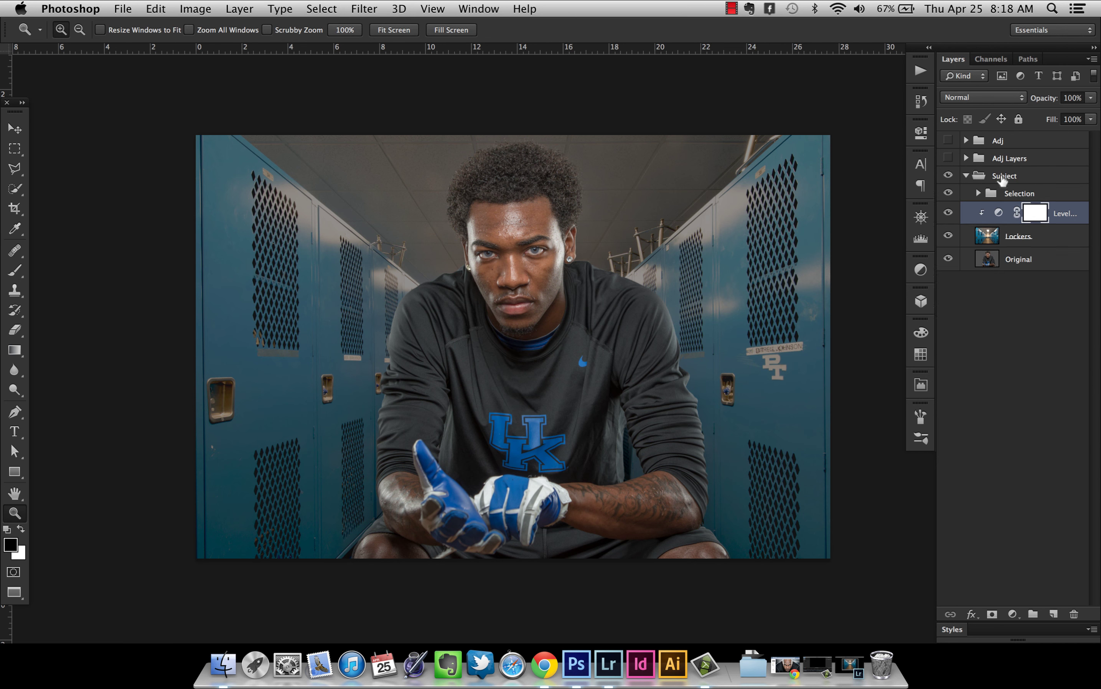
left_click(948, 158)
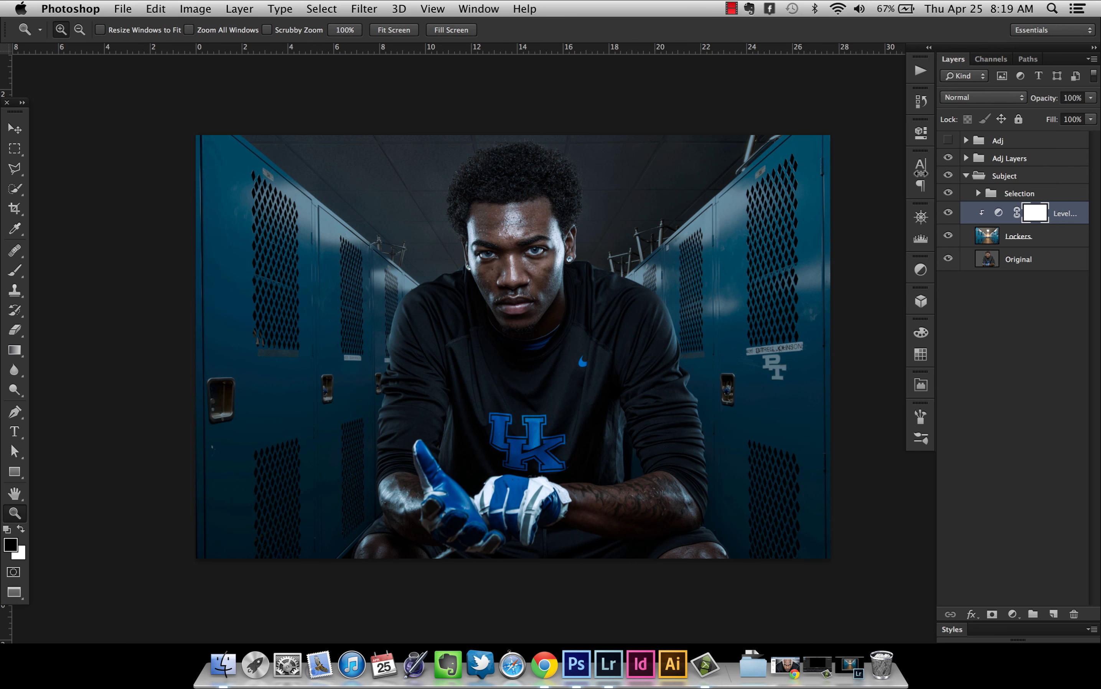
Examine the athlete's hair edge and face up close against the locker background with the Adj Layers toning applied.
left_click(564, 161)
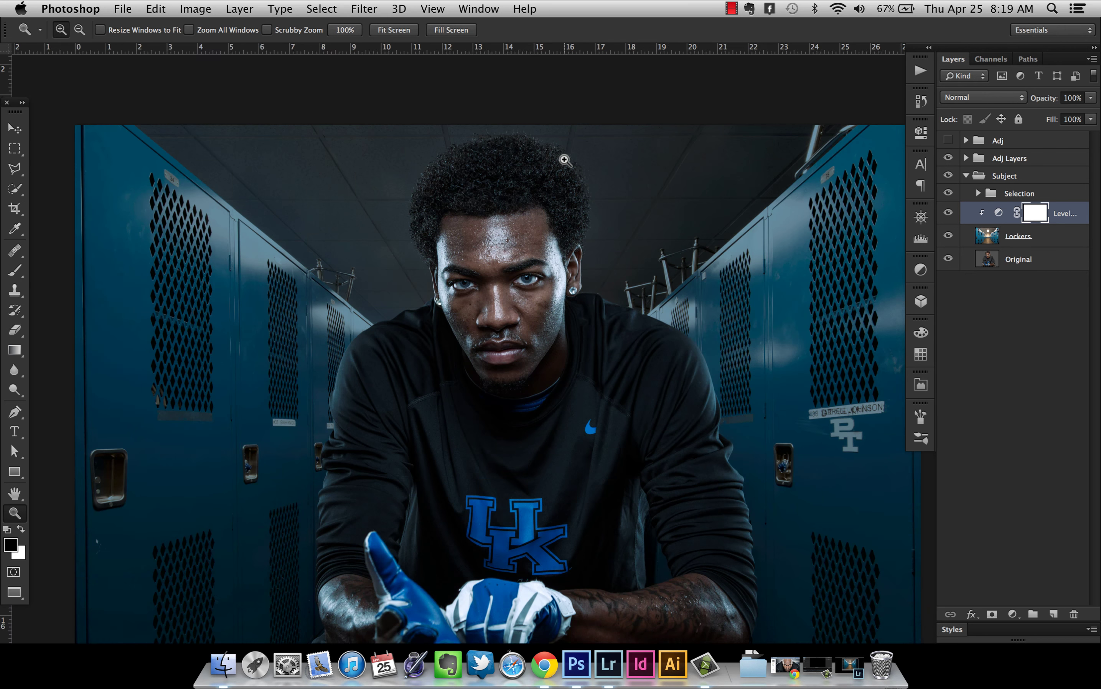
left_click(565, 160)
left_click_drag(537, 484, 477, 327)
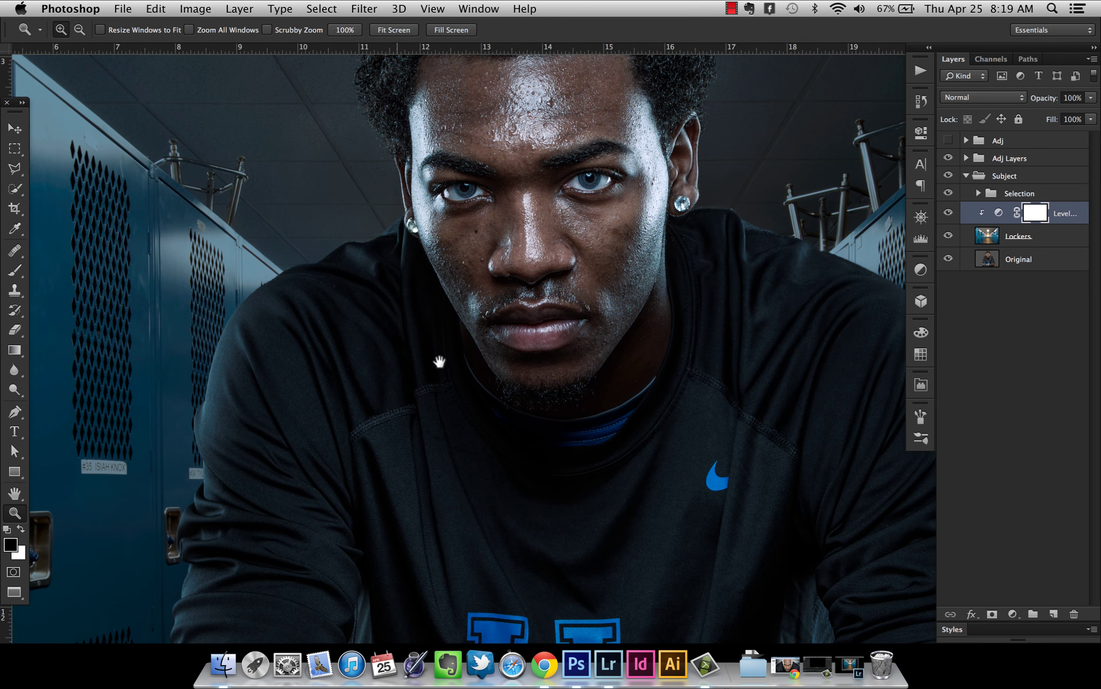
scroll(477, 327, "down", 5)
scroll(467, 430, "up", 10)
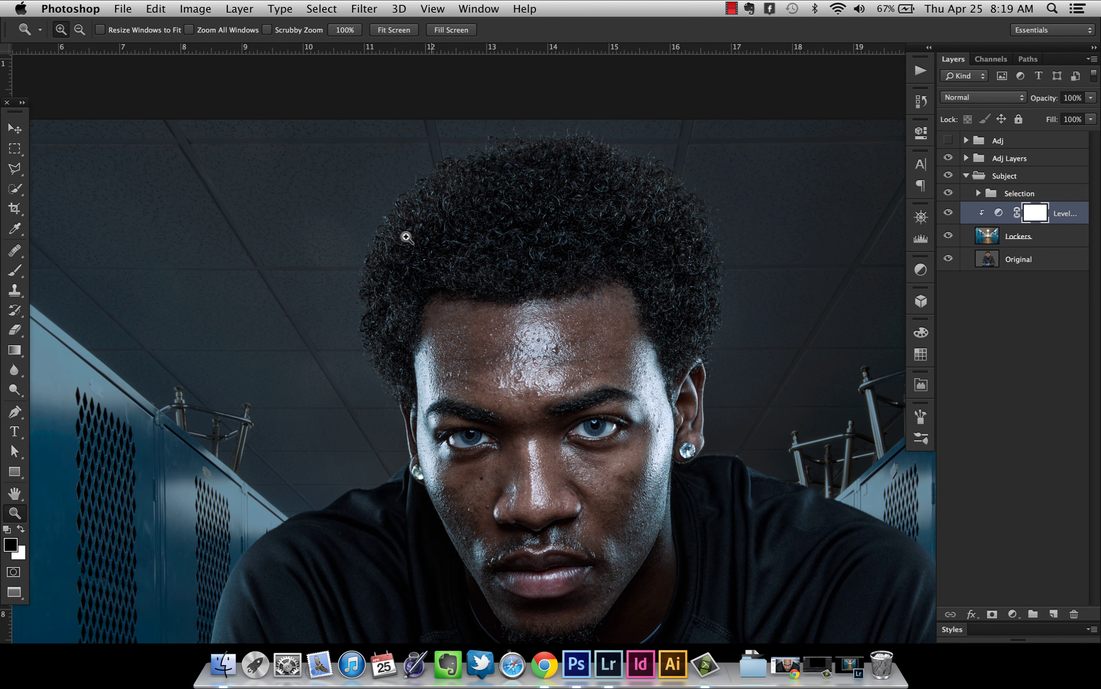
key("alt")
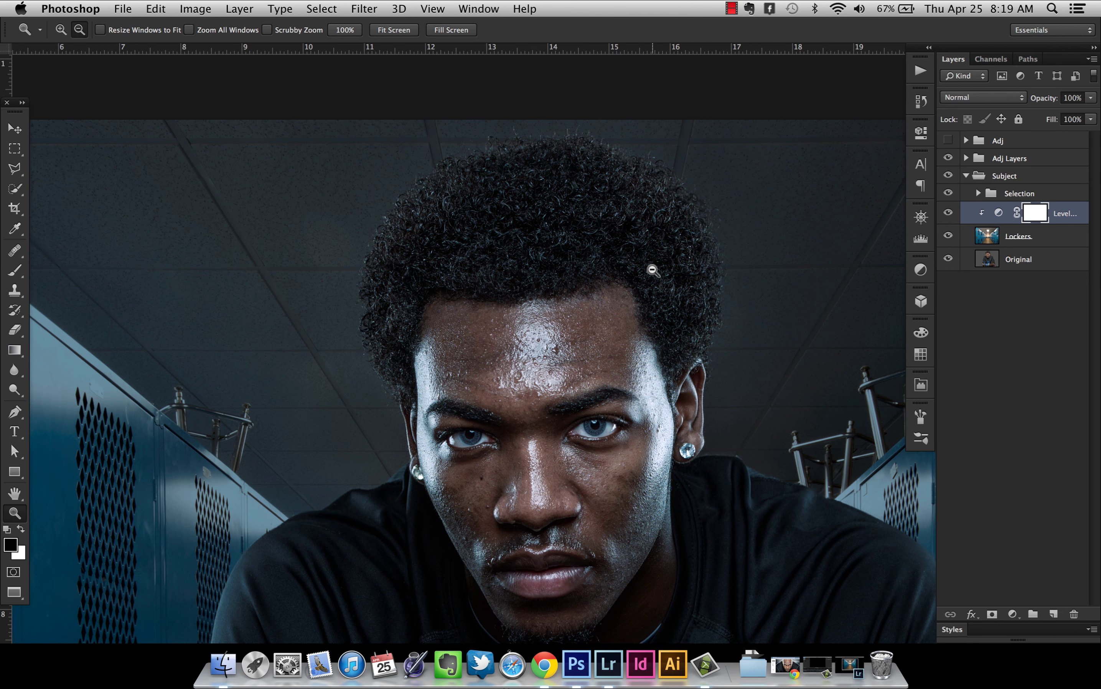
left_click(653, 269, "alt")
left_click(653, 270, "alt")
left_click(652, 270, "alt")
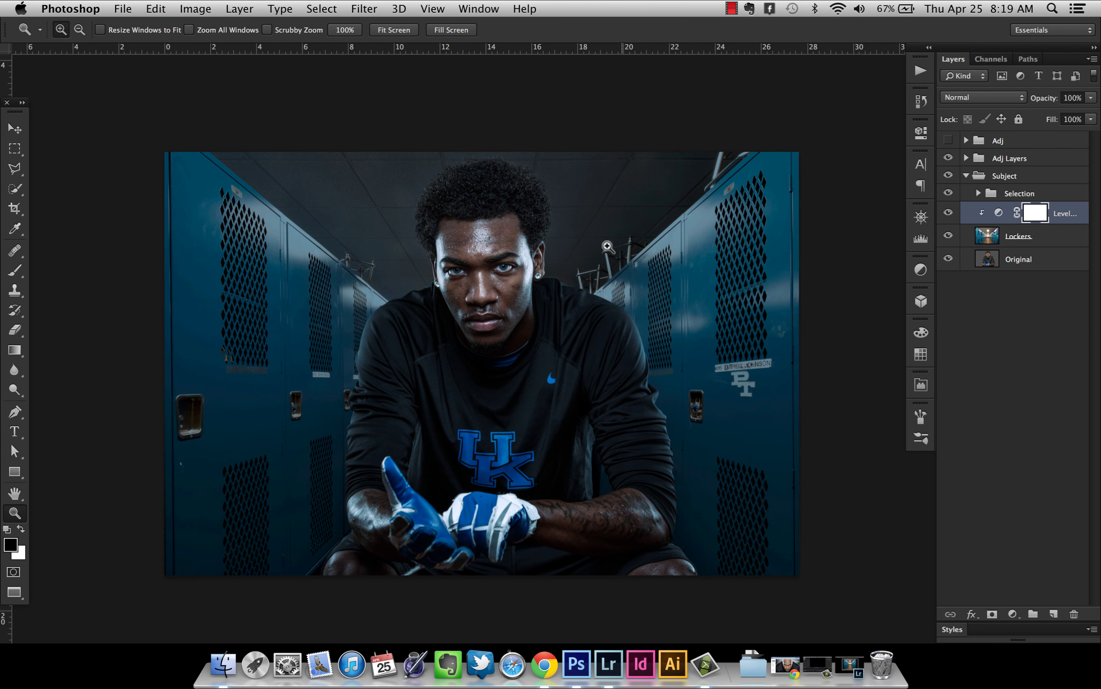
Make the Adj group visible to apply the final toning and return to the standard screen mode.
key("v")
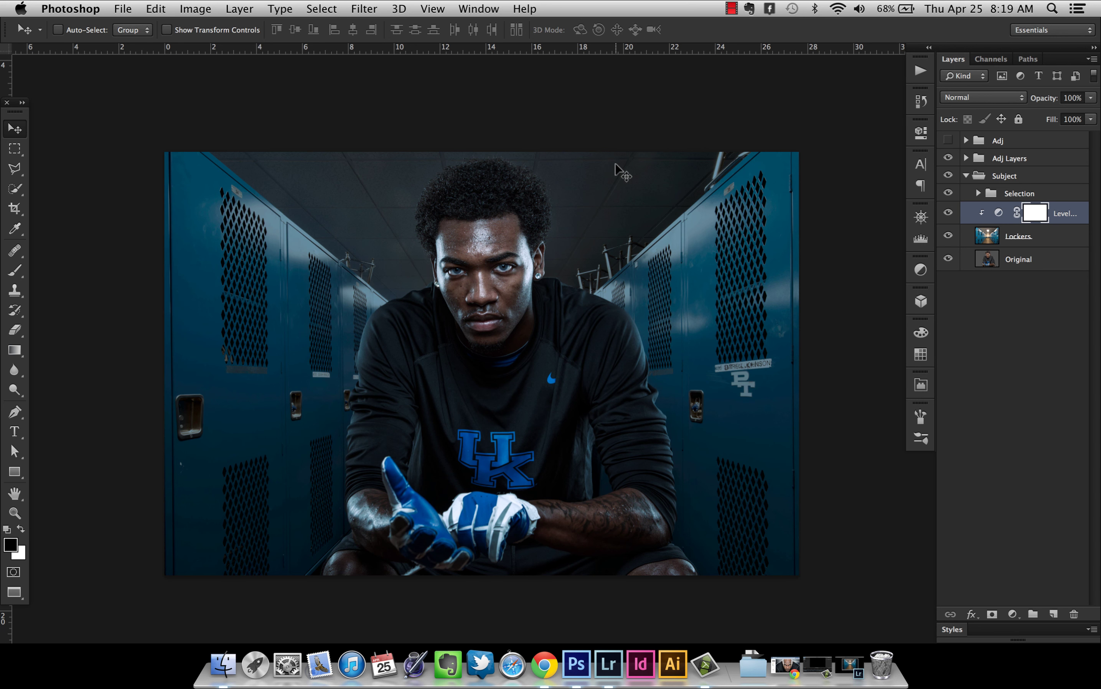
left_click(948, 141)
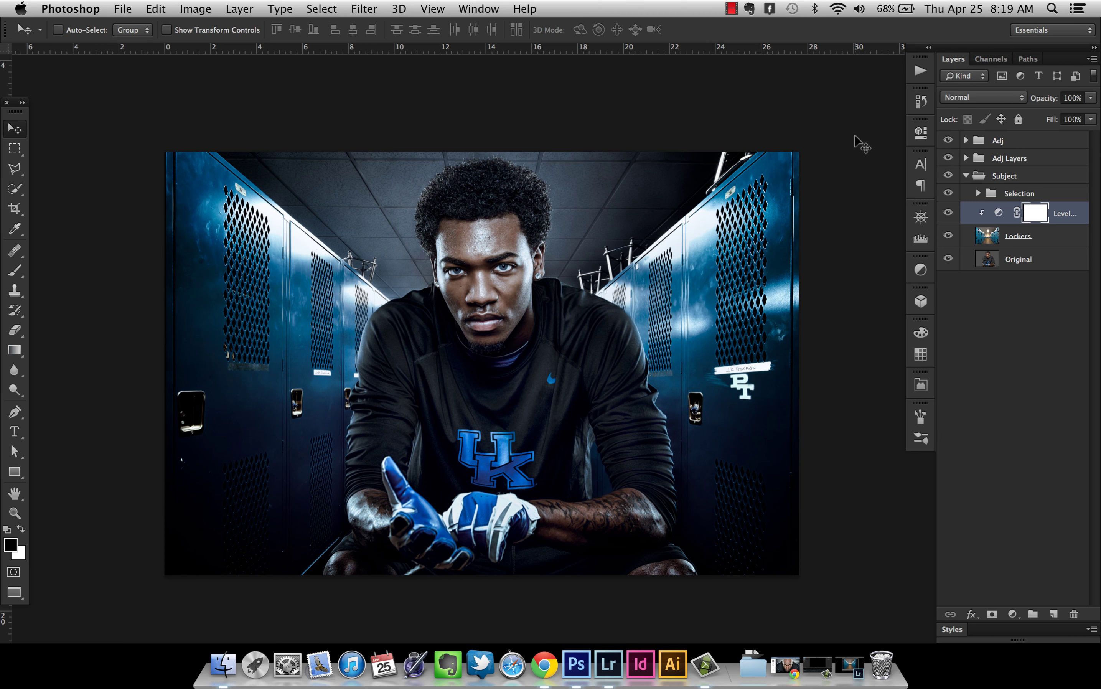
key("f")
key("f")
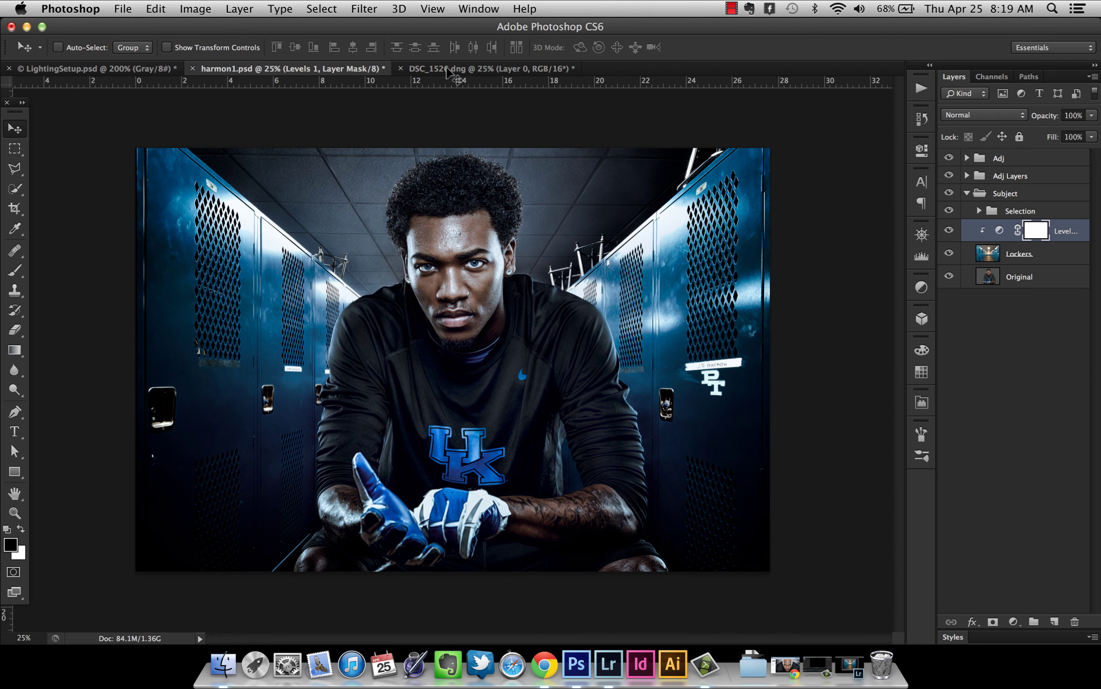
Switch to Chrome to view the photographer's portfolio website, minimize it and return to harmon1.psd in Photoshop.
left_click(785, 665)
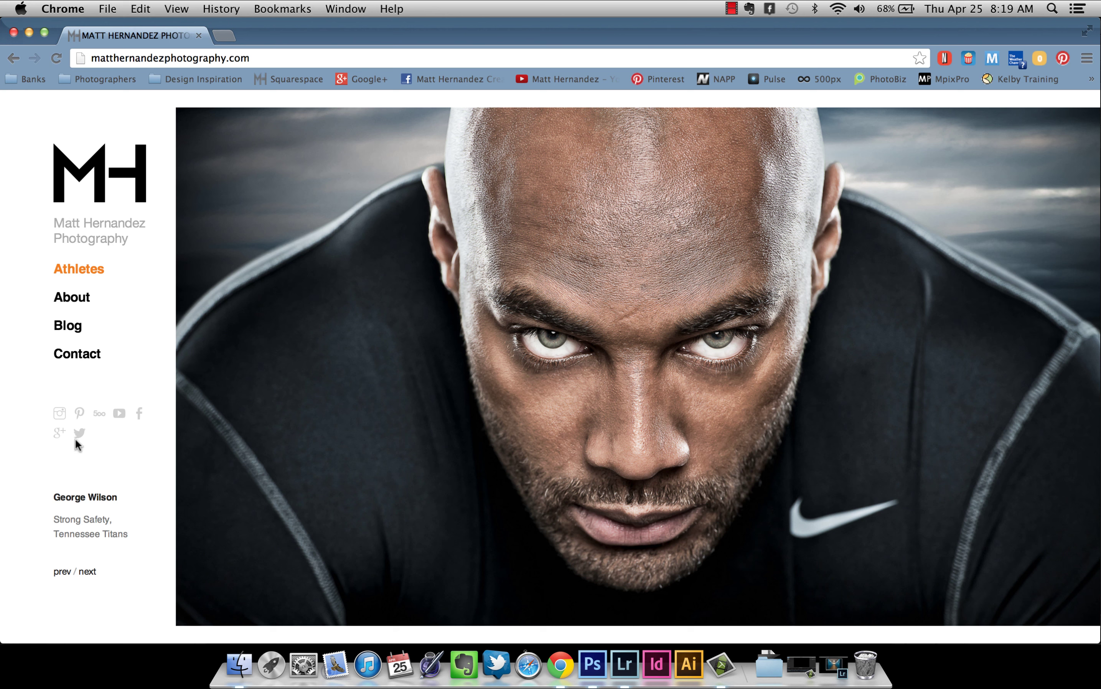
left_click(30, 33)
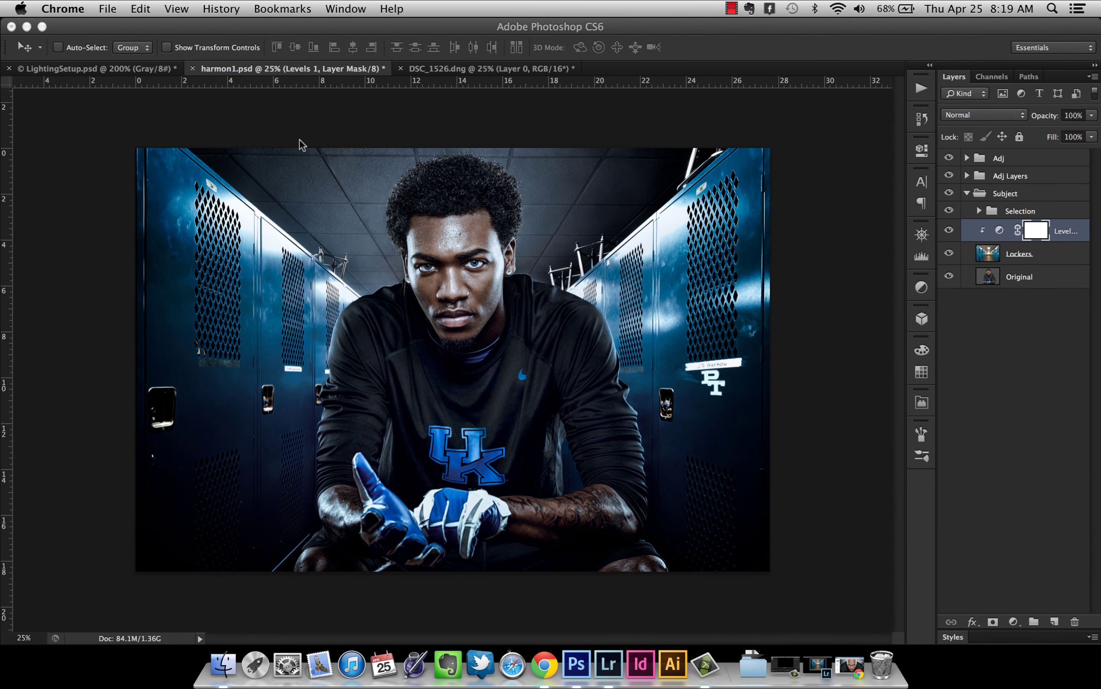
left_click(308, 122)
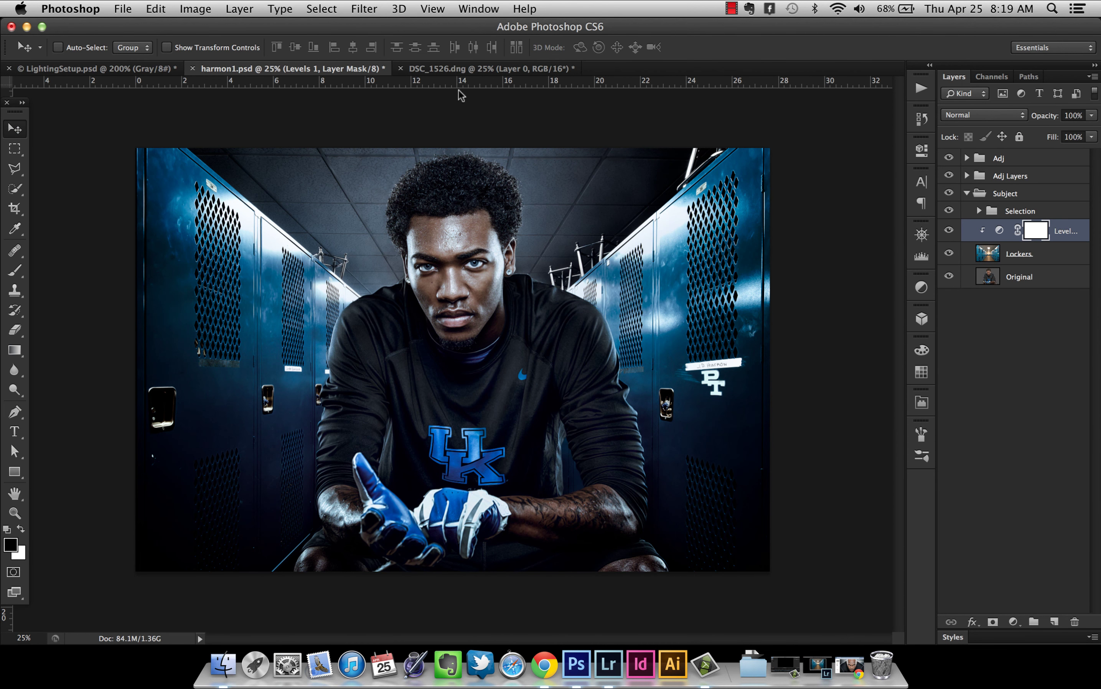